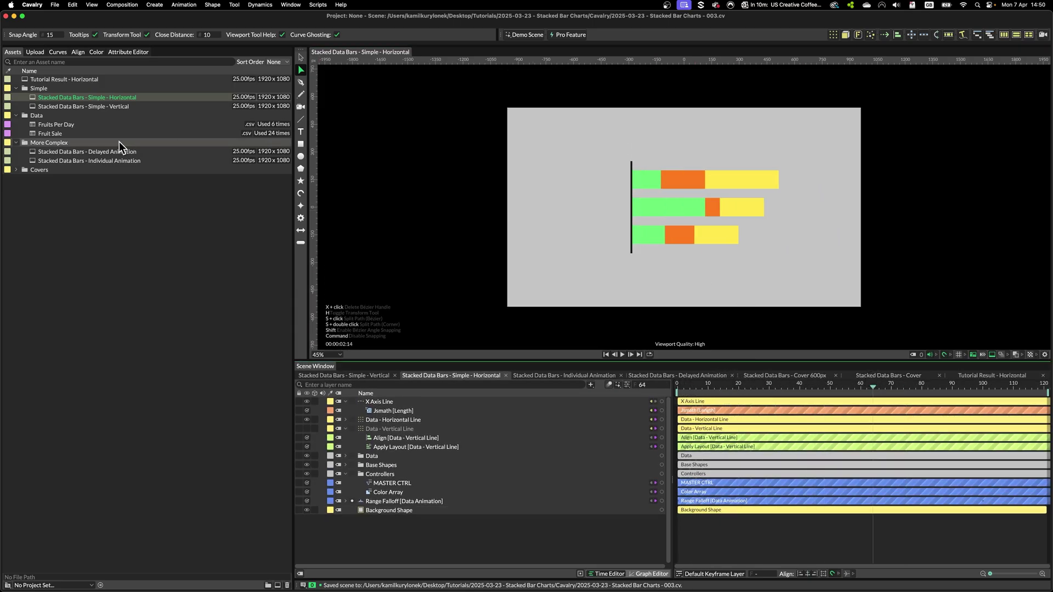
# Open the Delayed Animation chart and scrub from the start to preview the bars growing.
pyautogui.doubleClick(114, 152)
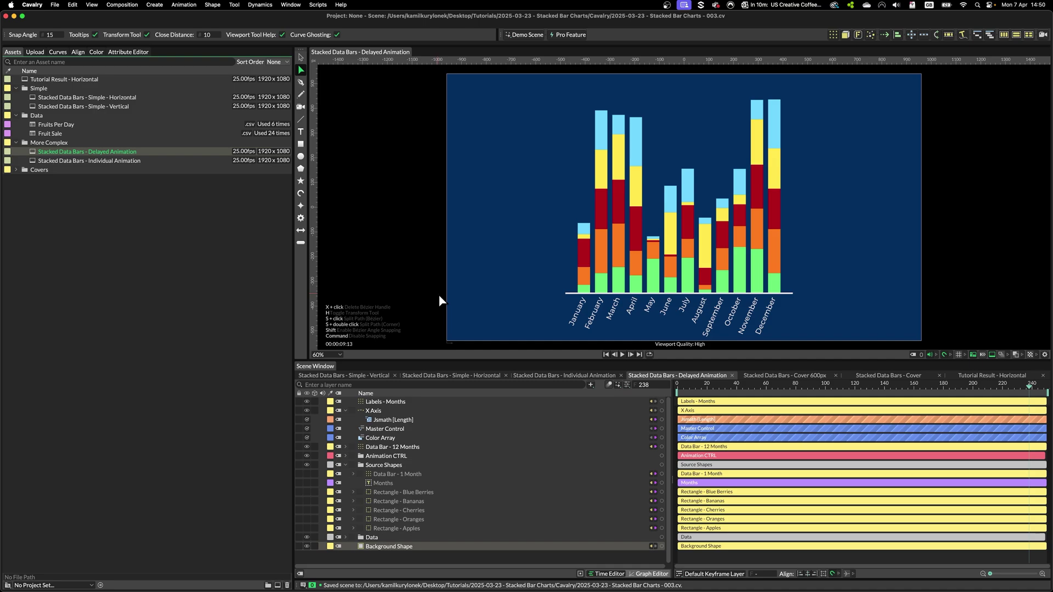
pyautogui.click(692, 385)
pyautogui.moveTo(710, 390); pyautogui.dragTo(823, 391)
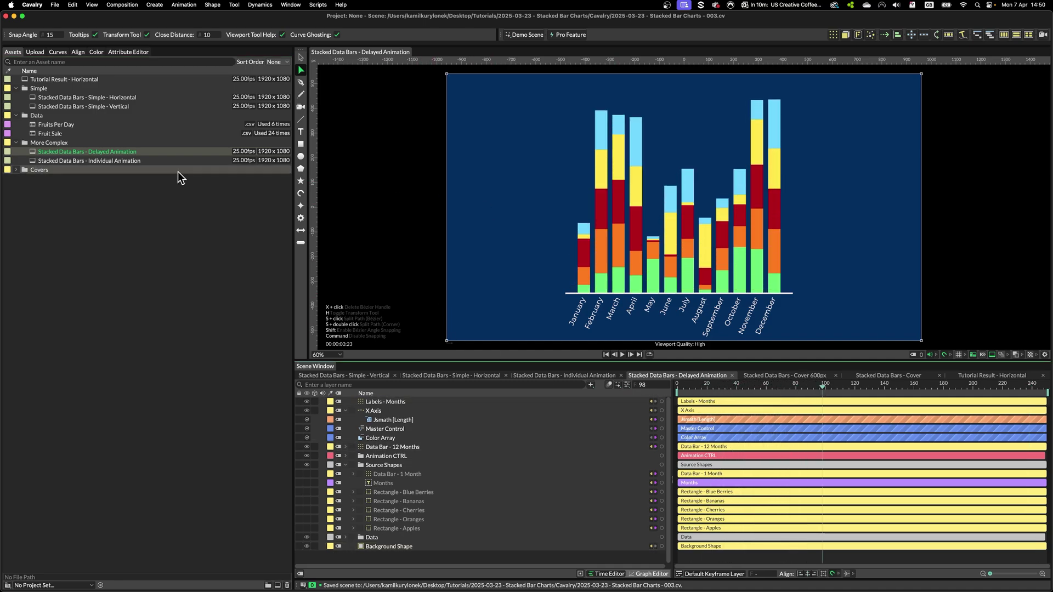
# Preview the Individual Animation chart, then expand Animation CTRL to show the per-fruit range falloffs.
pyautogui.doubleClick(131, 161)
pyautogui.click(691, 386)
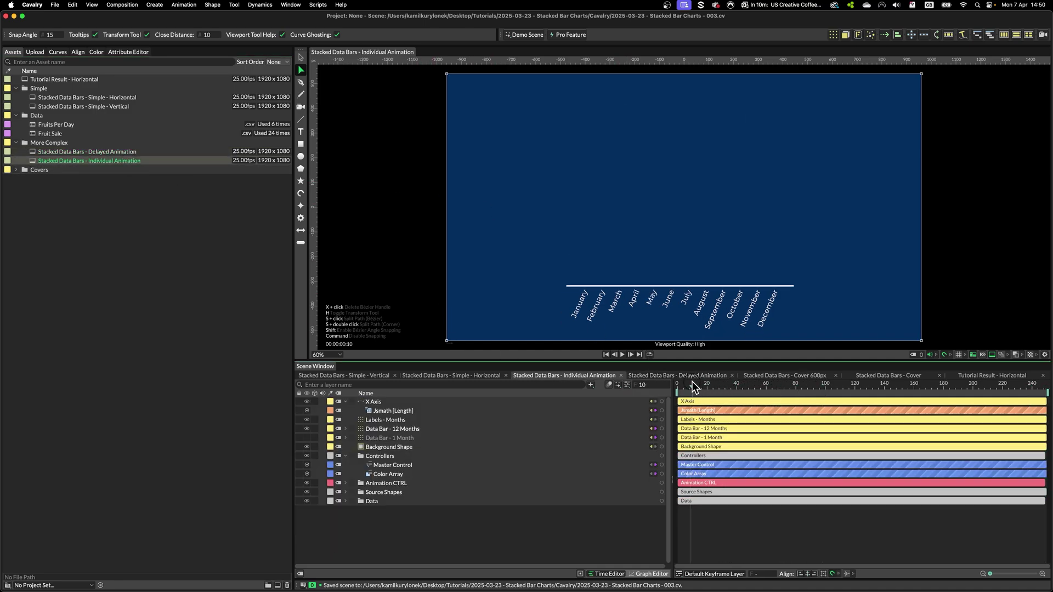
pyautogui.moveTo(703, 387); pyautogui.dragTo(1002, 357)
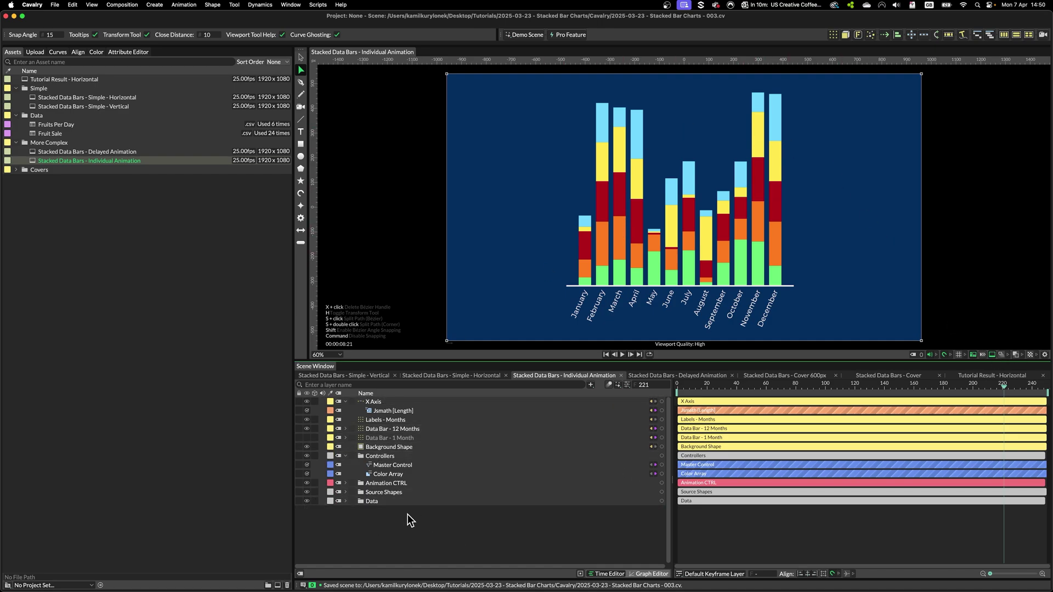
pyautogui.click(346, 483)
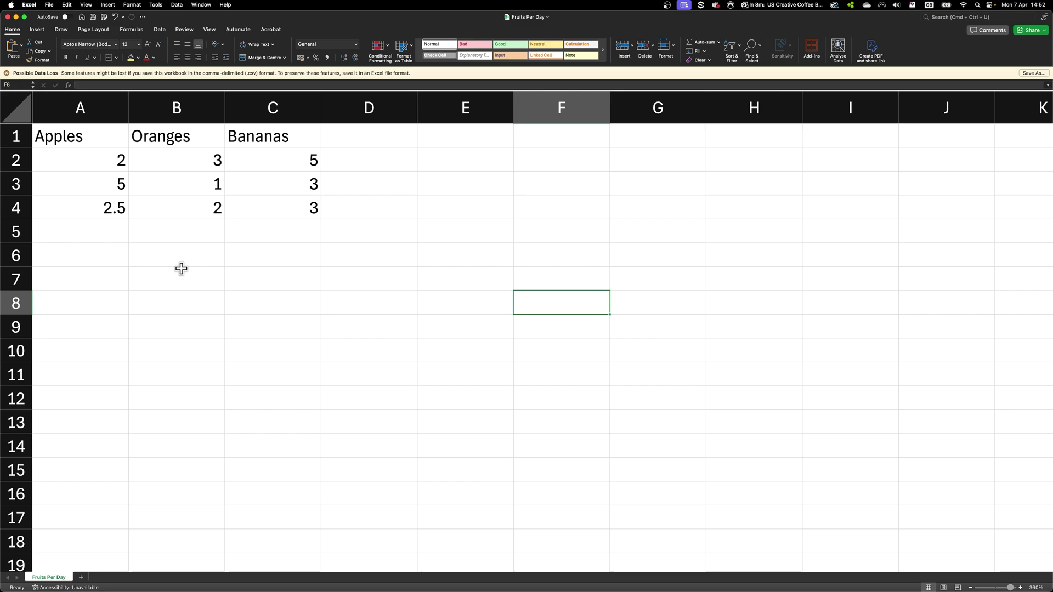
pyautogui.click(95, 108)
pyautogui.click(162, 105)
pyautogui.click(272, 105)
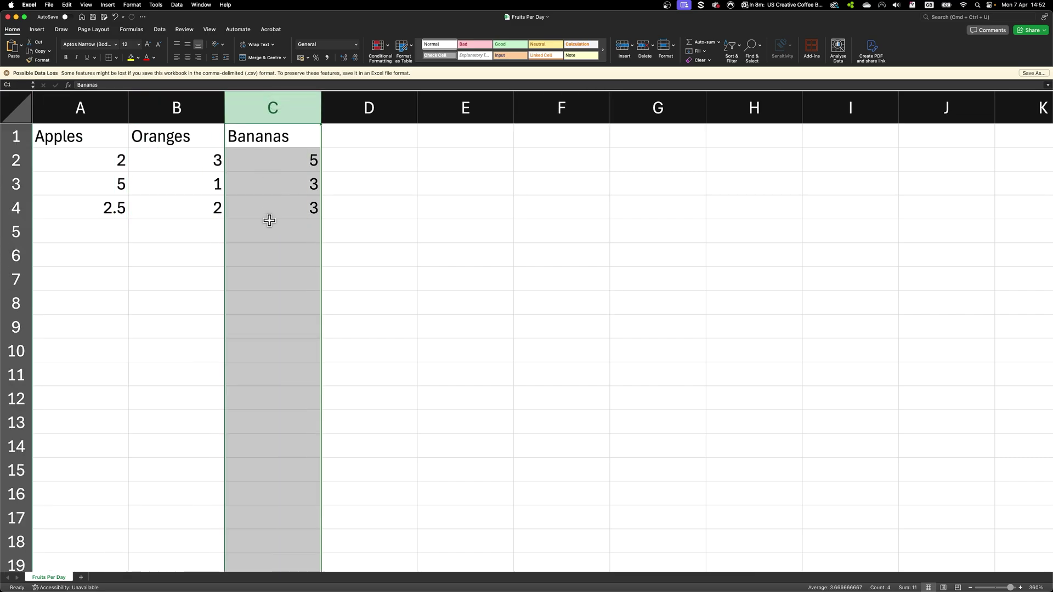
pyautogui.click(465, 302)
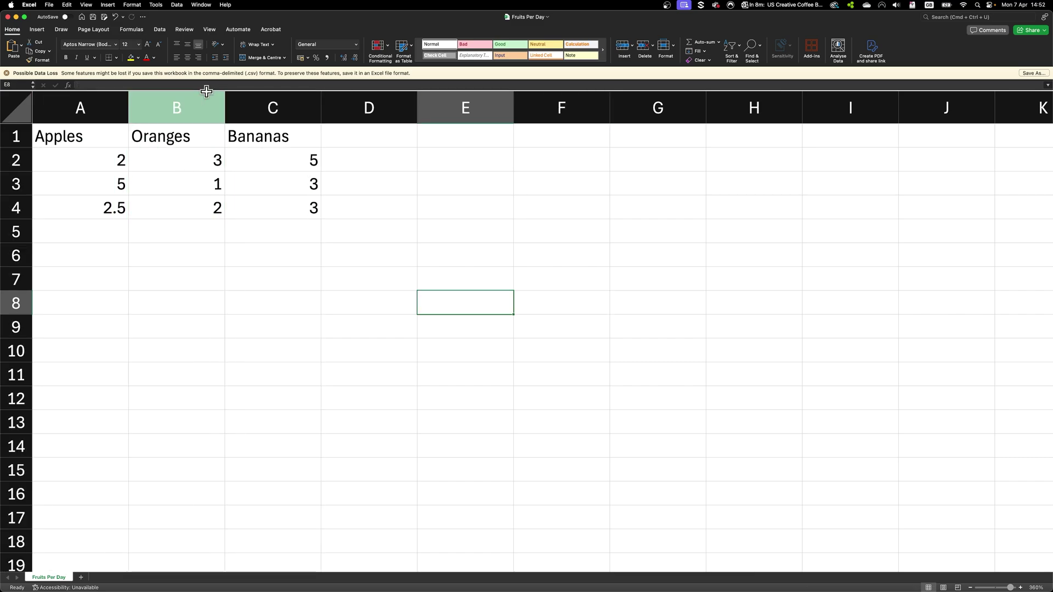
pyautogui.click(87, 107)
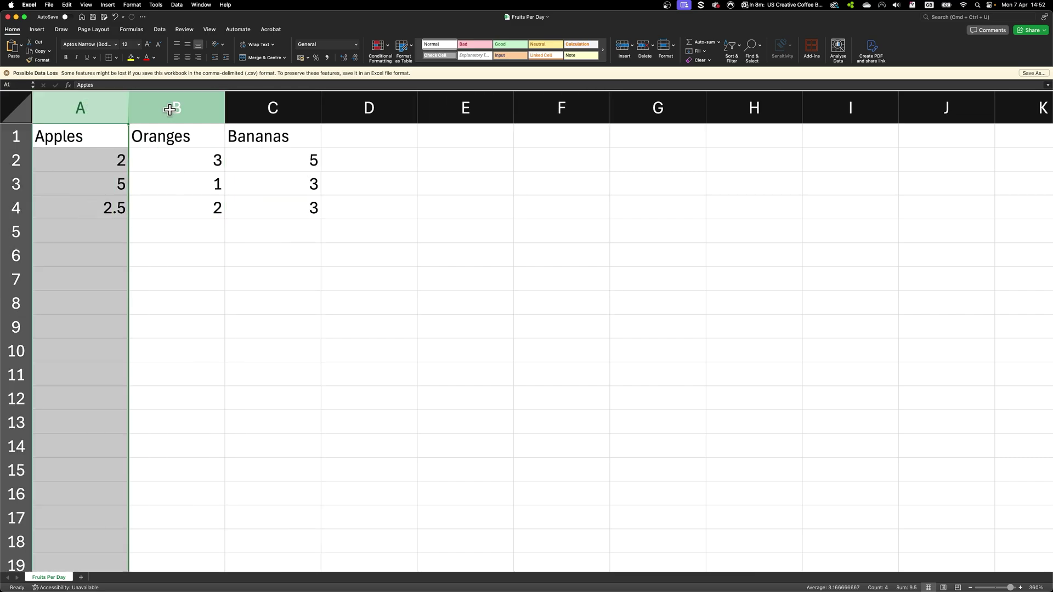
pyautogui.click(196, 105)
pyautogui.click(275, 104)
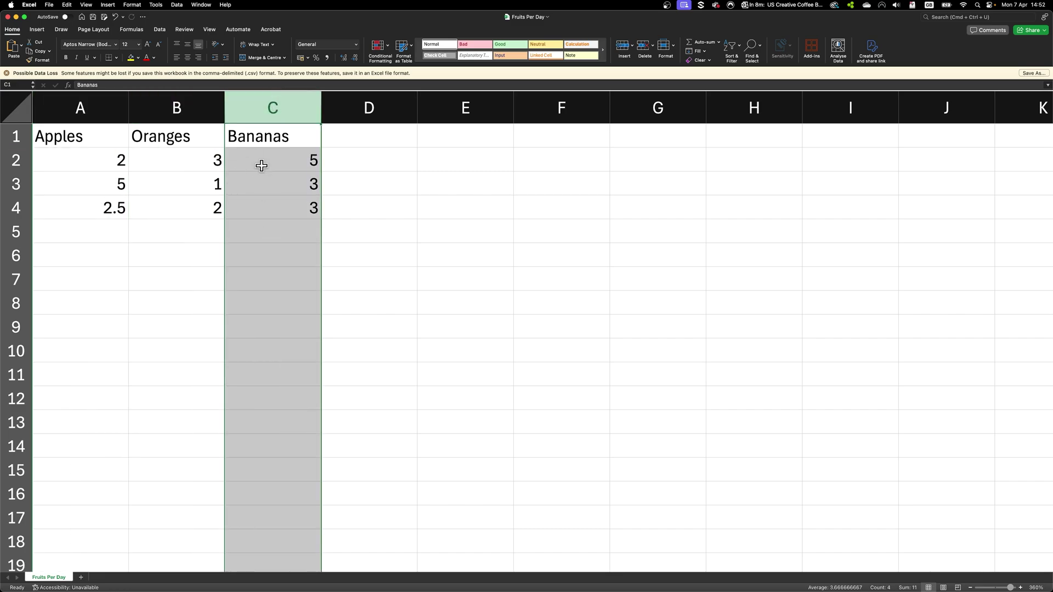
pyautogui.click(223, 259)
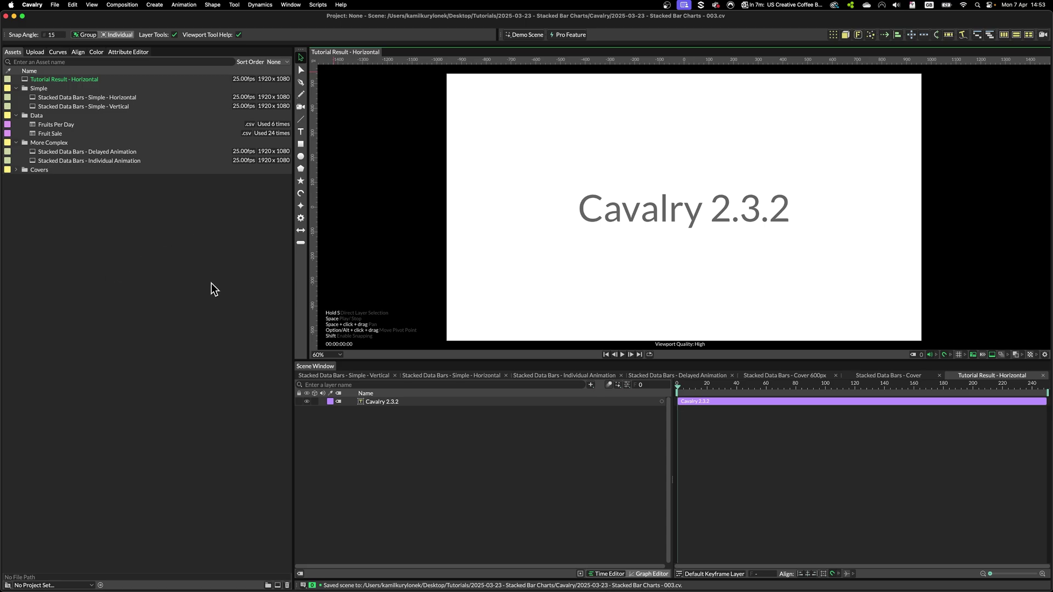
# Open Tutorial Result - Horizontal and delete the Cavalry 2.3.2 placeholder text layer.
pyautogui.doubleClick(132, 96)
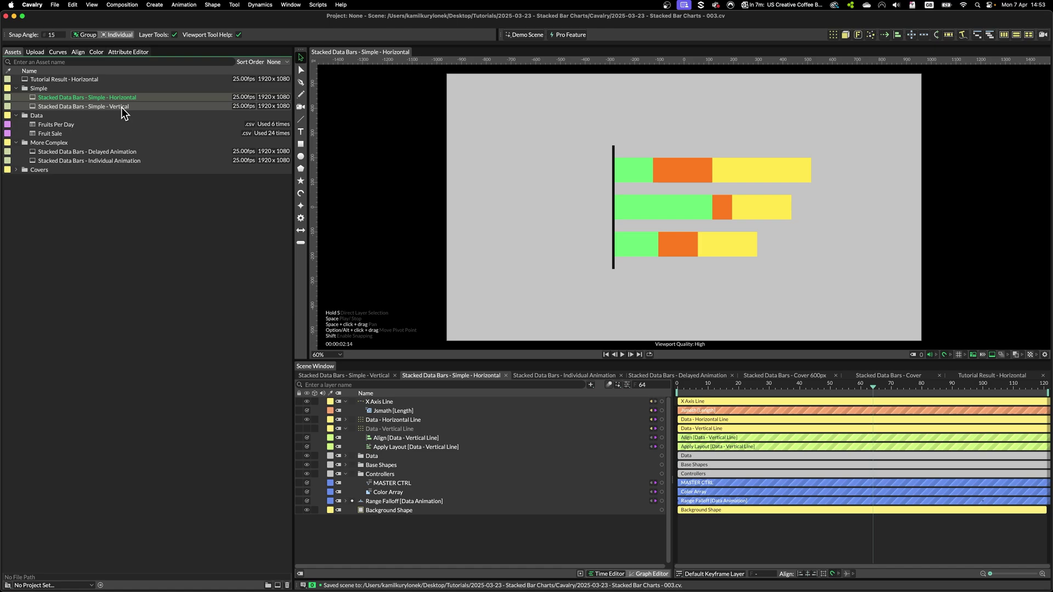
pyautogui.doubleClick(124, 107)
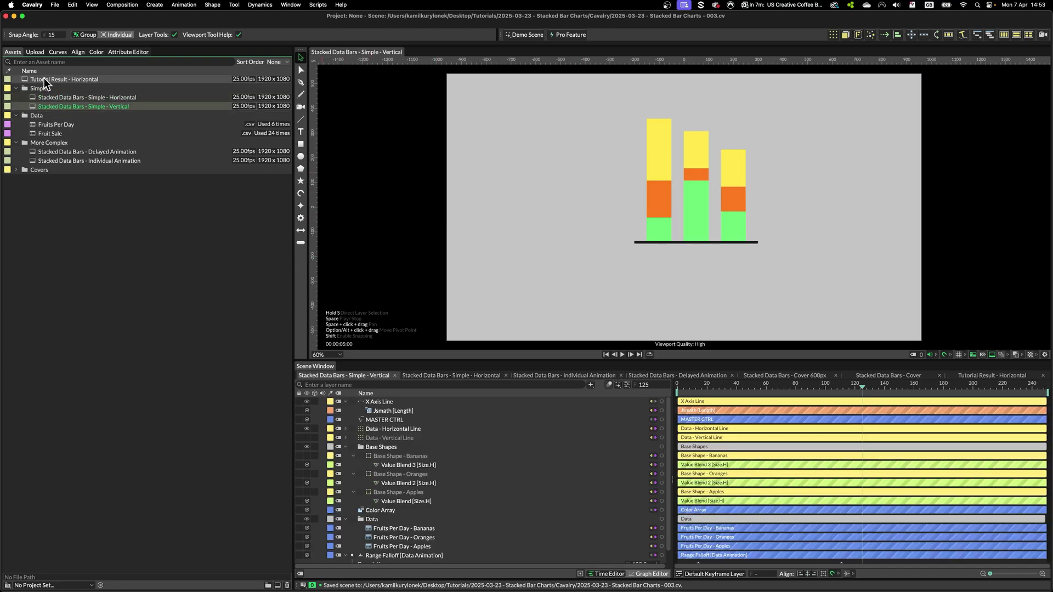
pyautogui.doubleClick(65, 80)
pyautogui.click(388, 401)
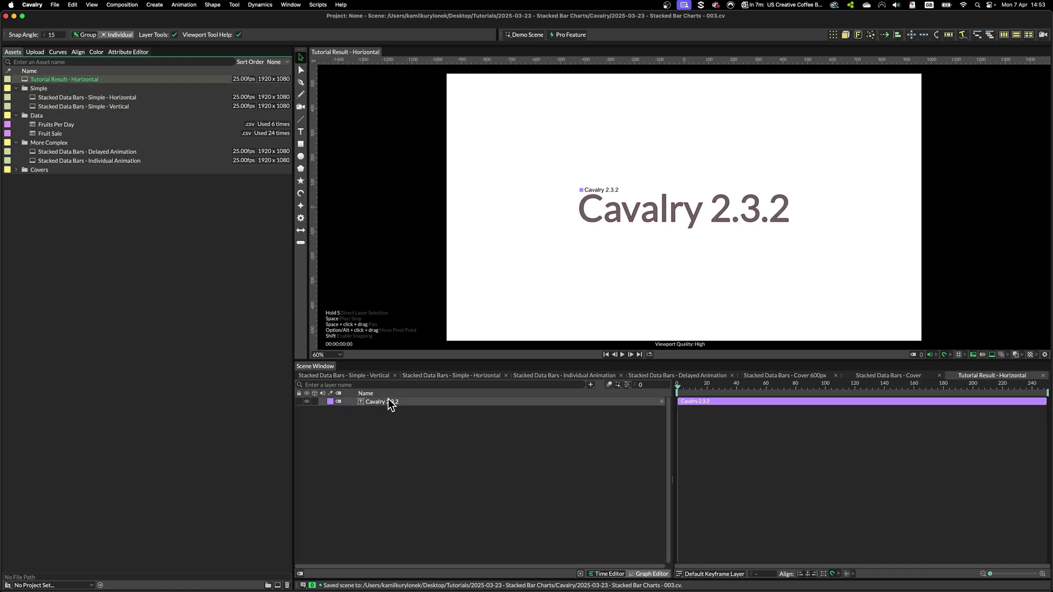
pyautogui.press('Delete')
# Add the Fruits Per Day data to the scene and rename it 'Fruits Per Day - Apples'.
pyautogui.moveTo(53, 125); pyautogui.dragTo(453, 412)
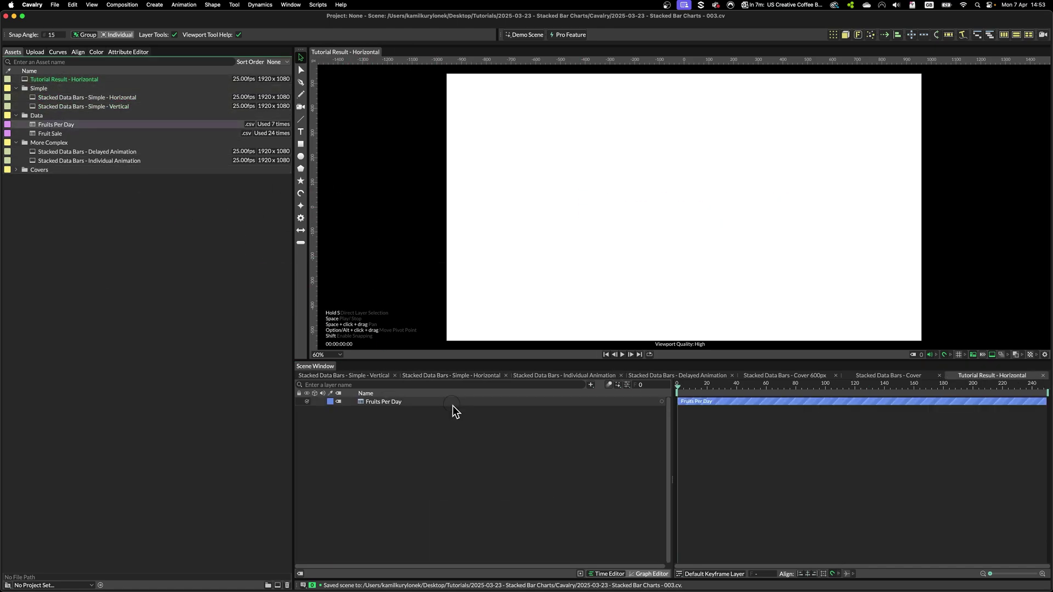
pyautogui.click(395, 404)
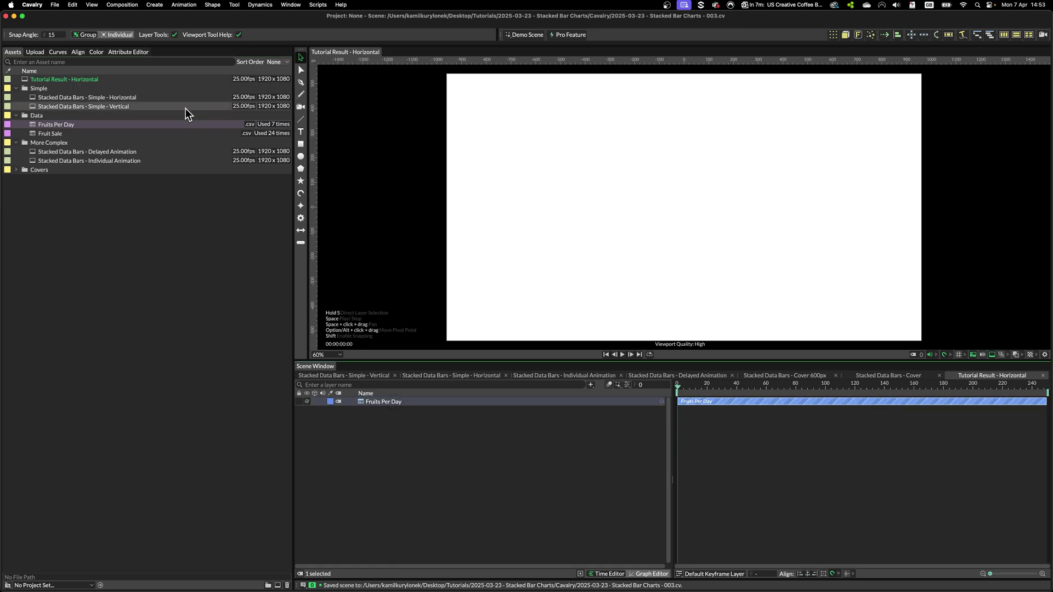
pyautogui.doubleClick(396, 405)
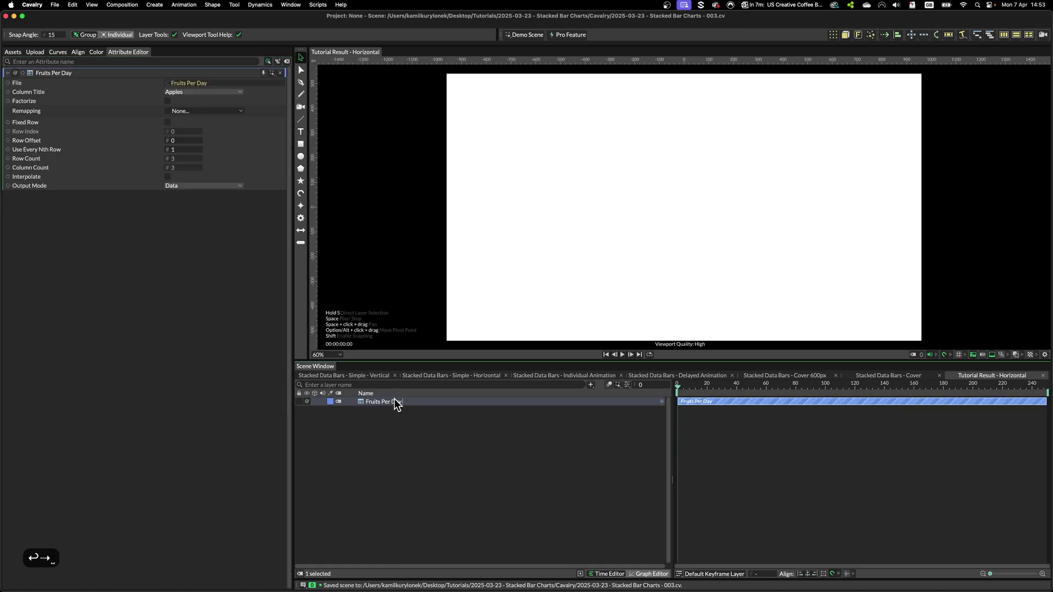
pyautogui.write('- ')
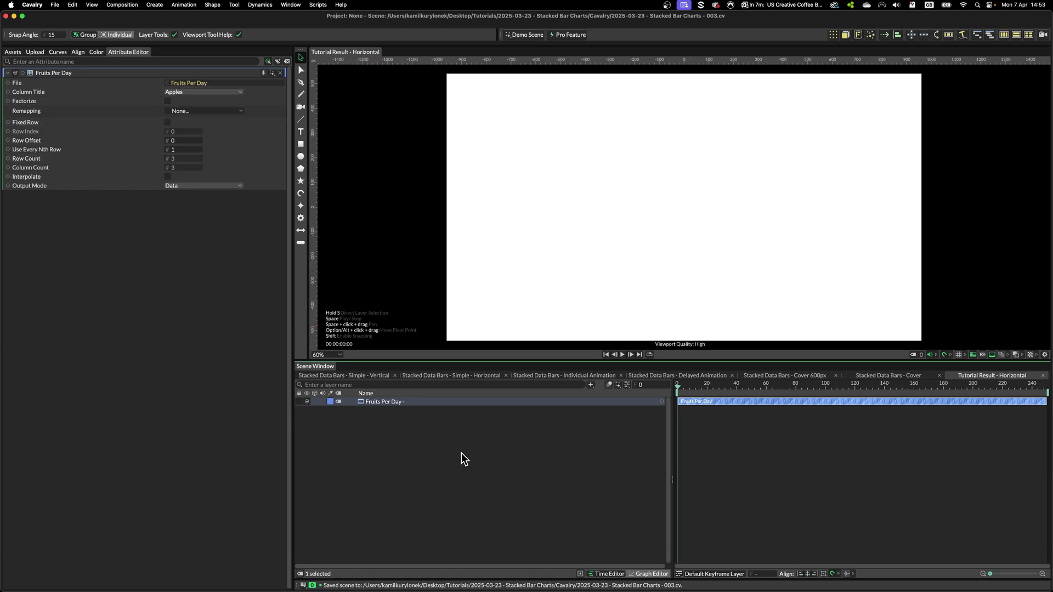
pyautogui.write('Apples')
# Duplicate the Apples data layer as an Oranges layer reading the Oranges column.
pyautogui.press('cmd+d')
pyautogui.click(203, 91)
pyautogui.click(207, 101)
pyautogui.click(400, 402)
pyautogui.press('Return')
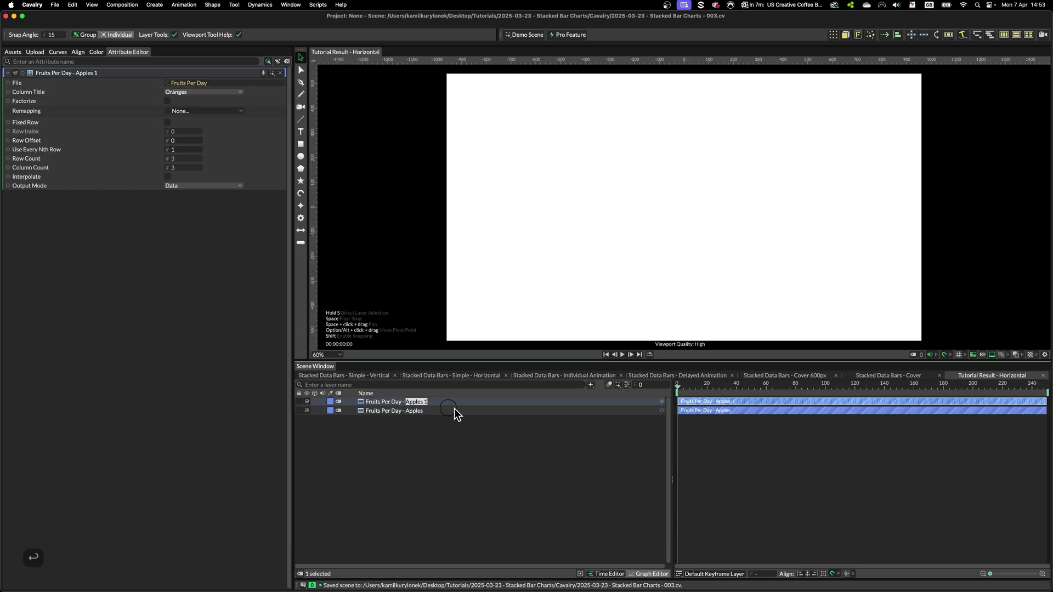
pyautogui.write('Oranges')
pyautogui.press('Return')
# Duplicate the Oranges data layer again as a Bananas layer.
pyautogui.press('cmd+d')
pyautogui.press('Return')
pyautogui.write('Bananas')
pyautogui.press('Return')
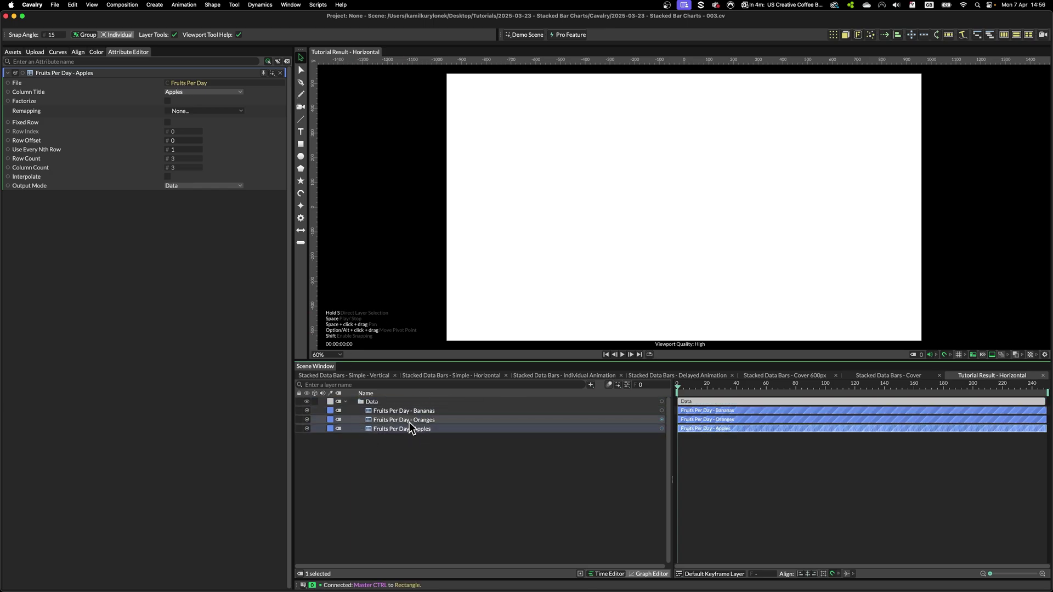
pyautogui.click(407, 428)
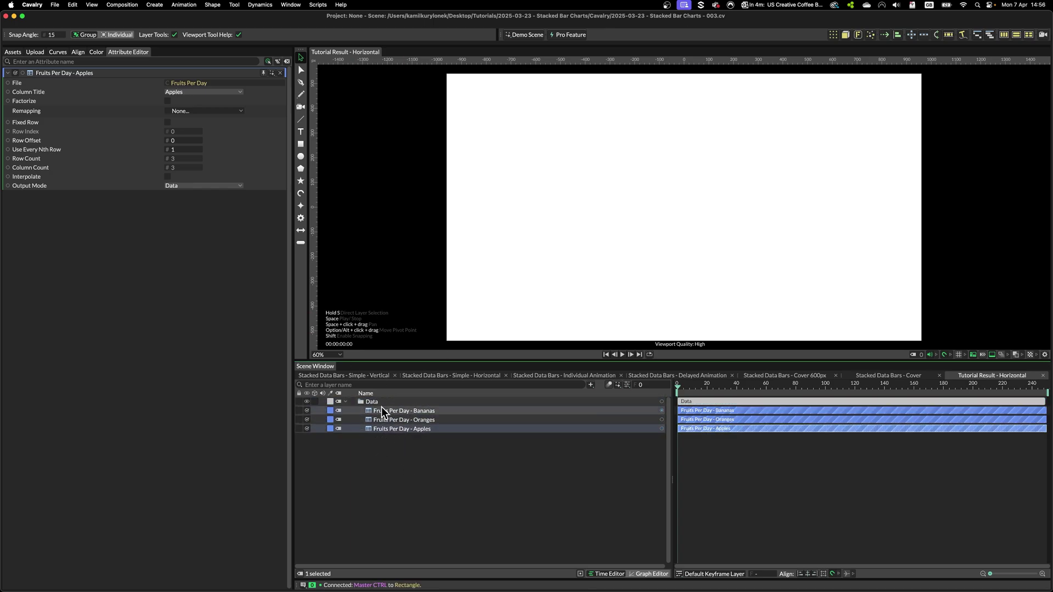
# Add a 200×200 Rectangle shape to the scene.
pyautogui.click(358, 160)
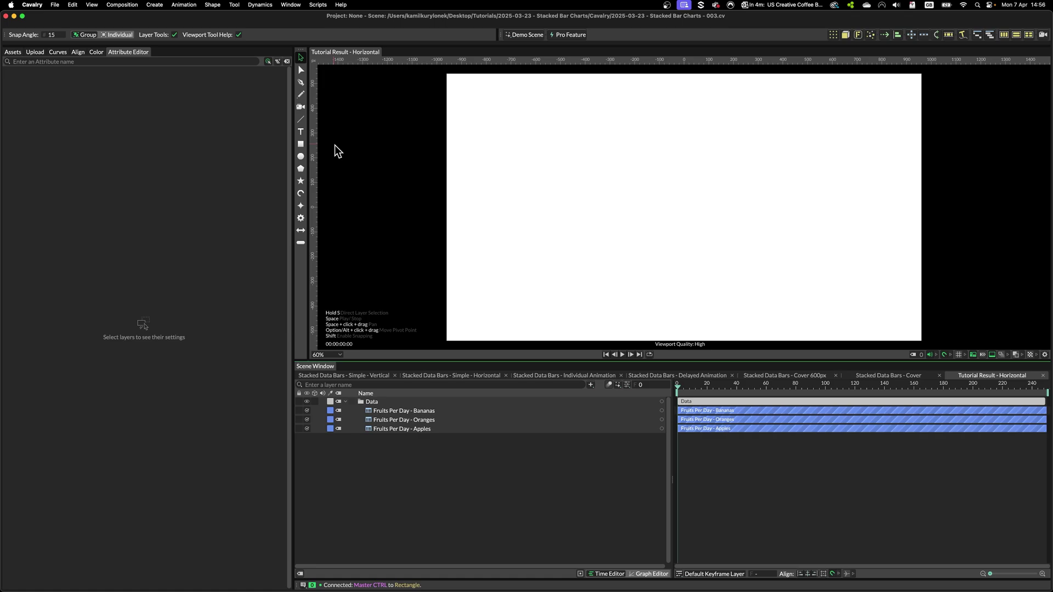
pyautogui.click(300, 144)
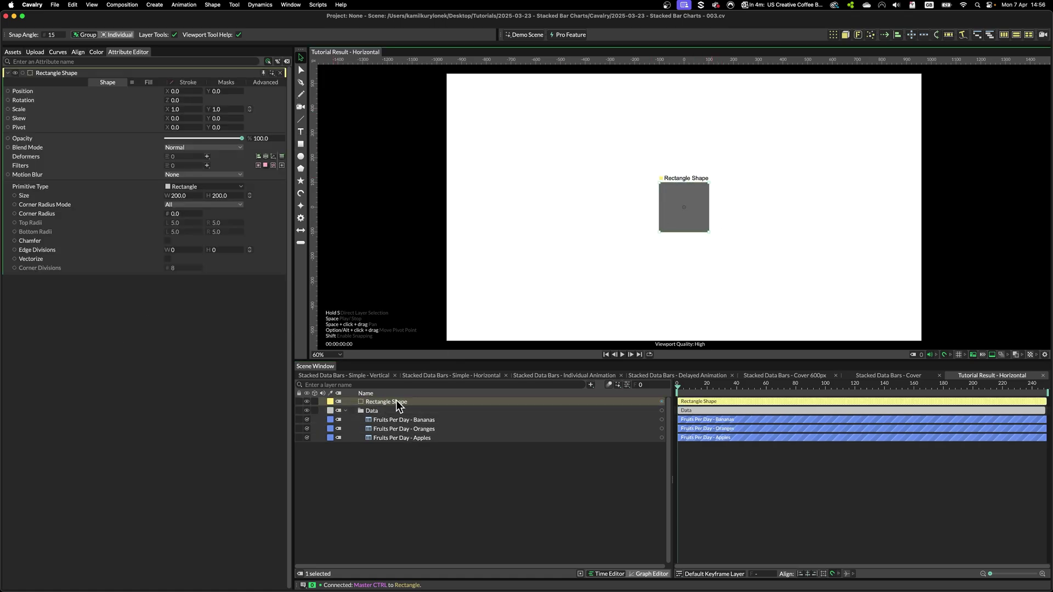
pyautogui.click(638, 139)
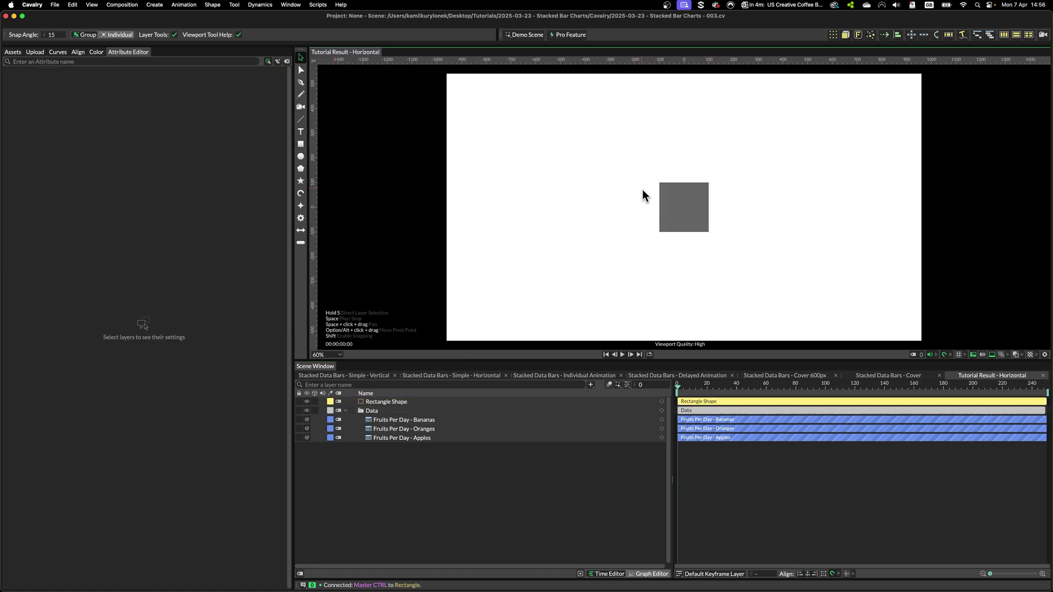
pyautogui.click(682, 212)
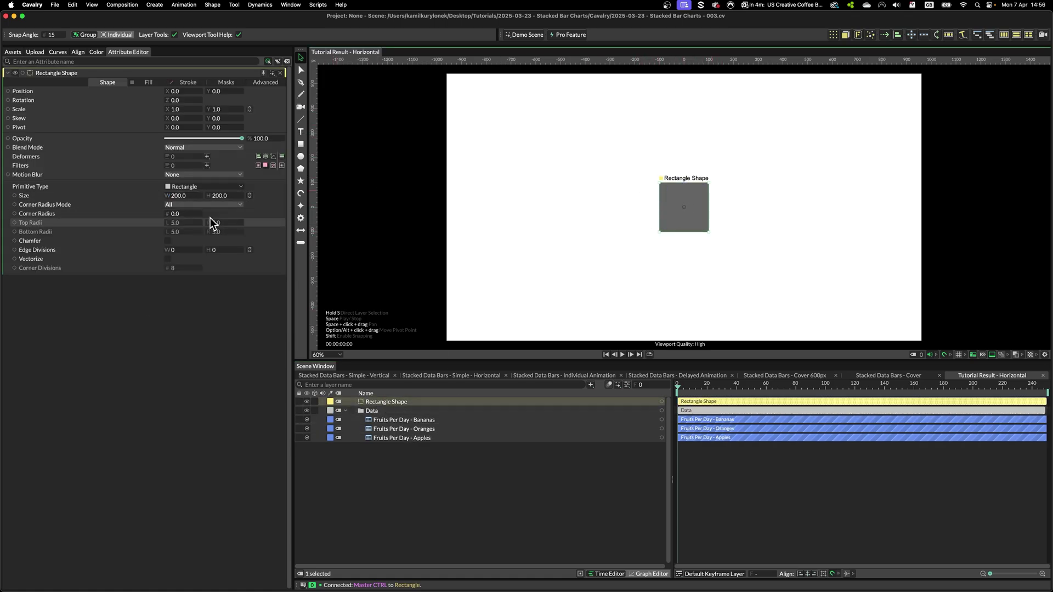
pyautogui.click(403, 506)
# Add a Value Array layer via Cmd+. search and rename it MASTER CTRL.
pyautogui.press('super+period')
pyautogui.write('value a')
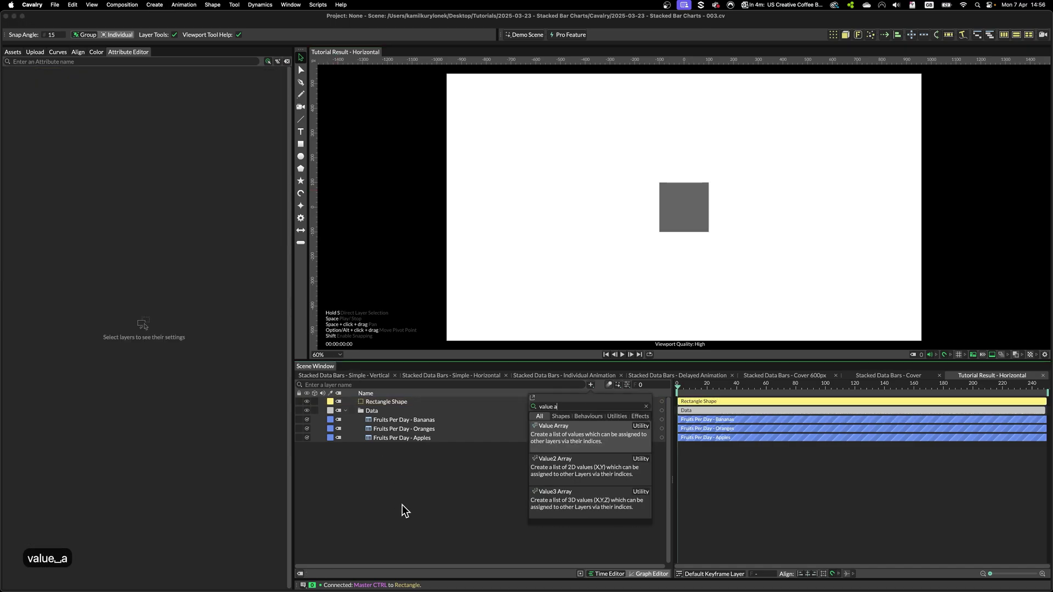
pyautogui.press('Return')
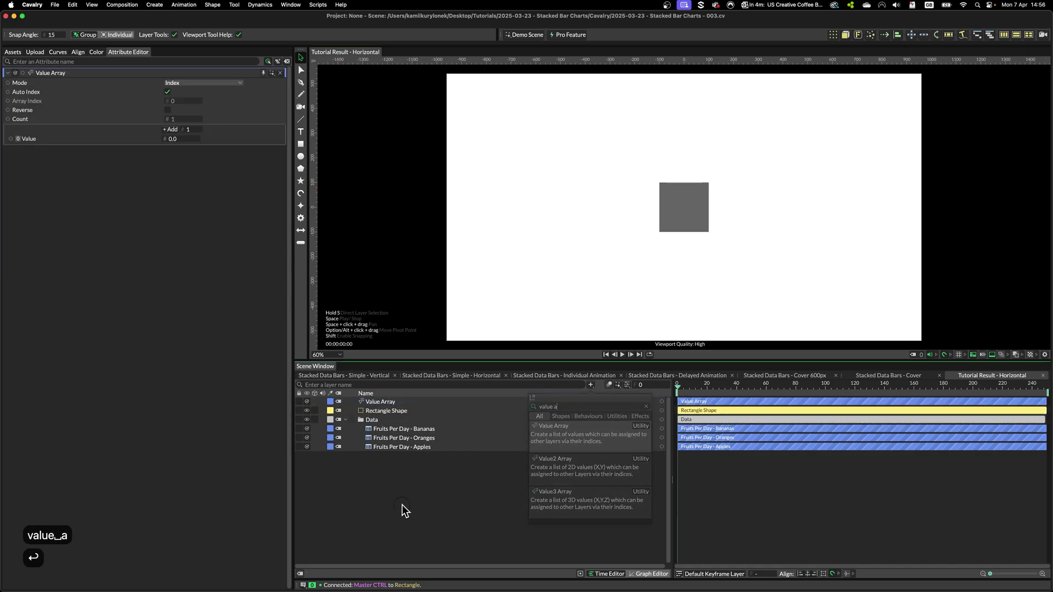
pyautogui.click(403, 504)
pyautogui.doubleClick(406, 402)
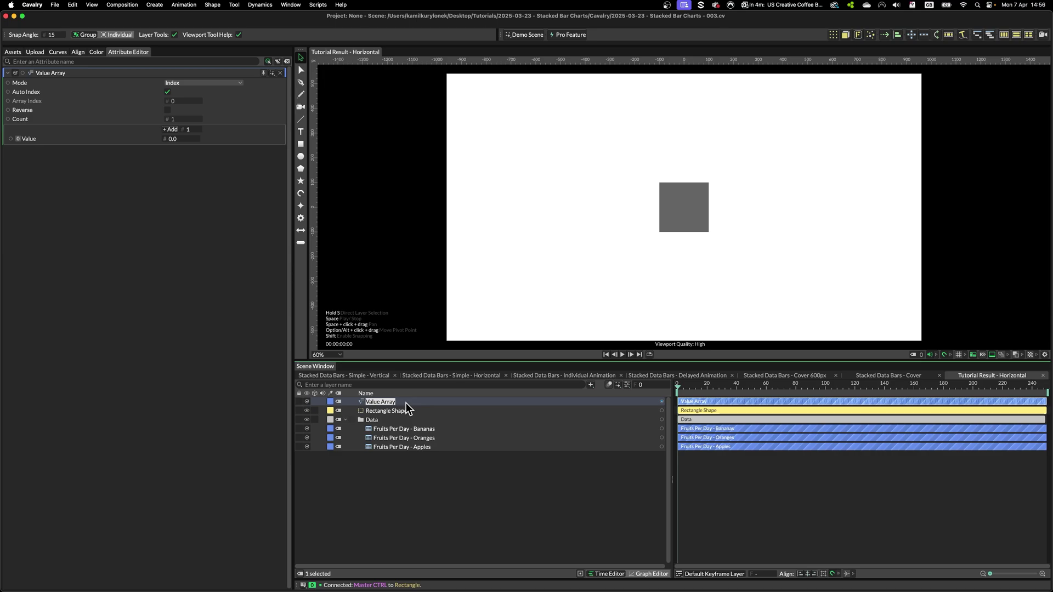
pyautogui.write('MASTER CTRK')
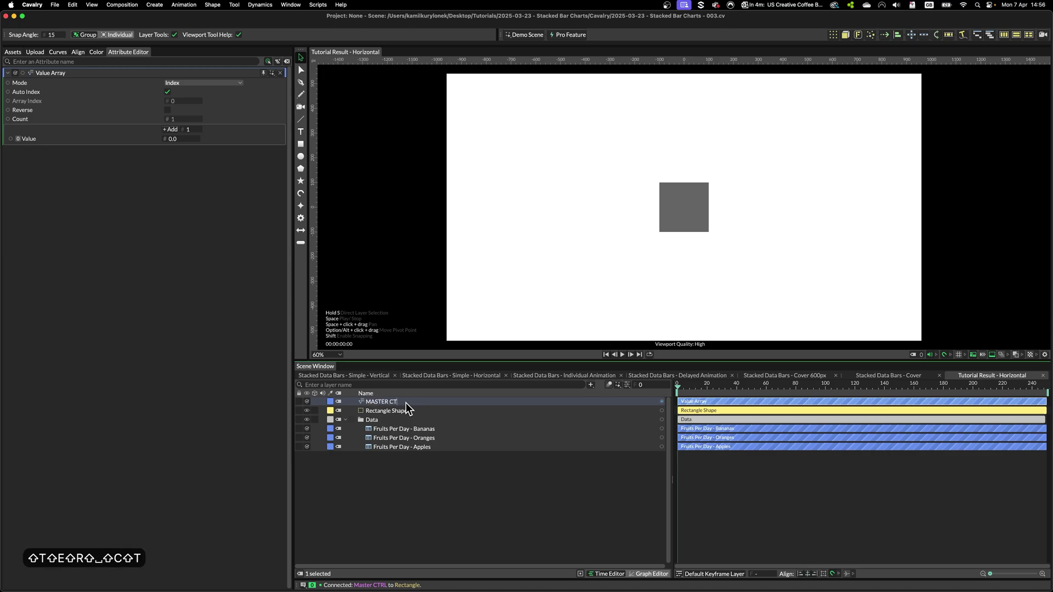
pyautogui.press('BackSpace')
pyautogui.write('L')
pyautogui.press('Return')
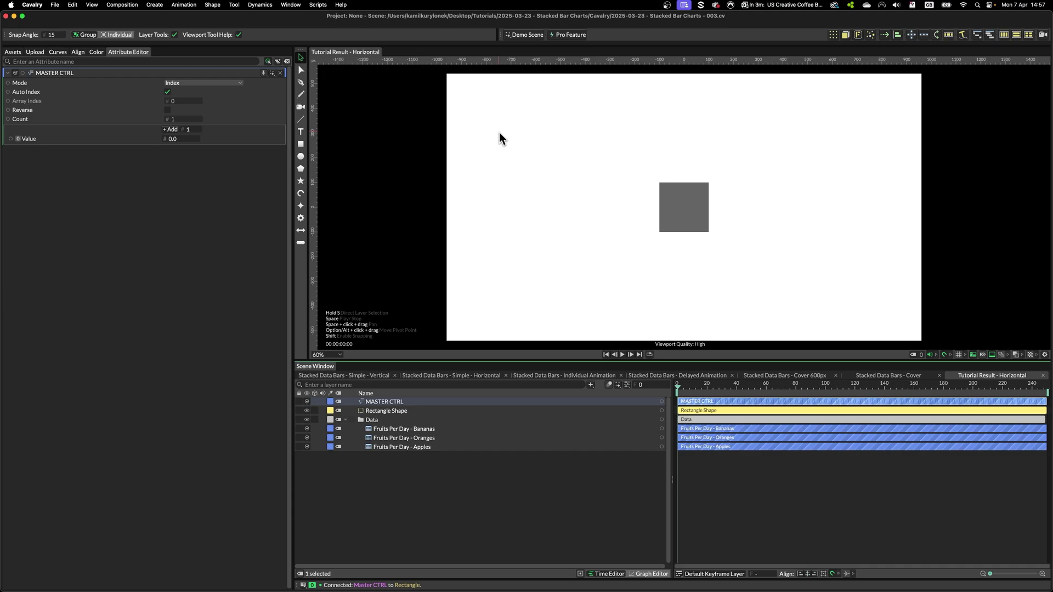
# Rename the rectangle to 'Rectangle Shape - Apples'.
pyautogui.click(438, 410)
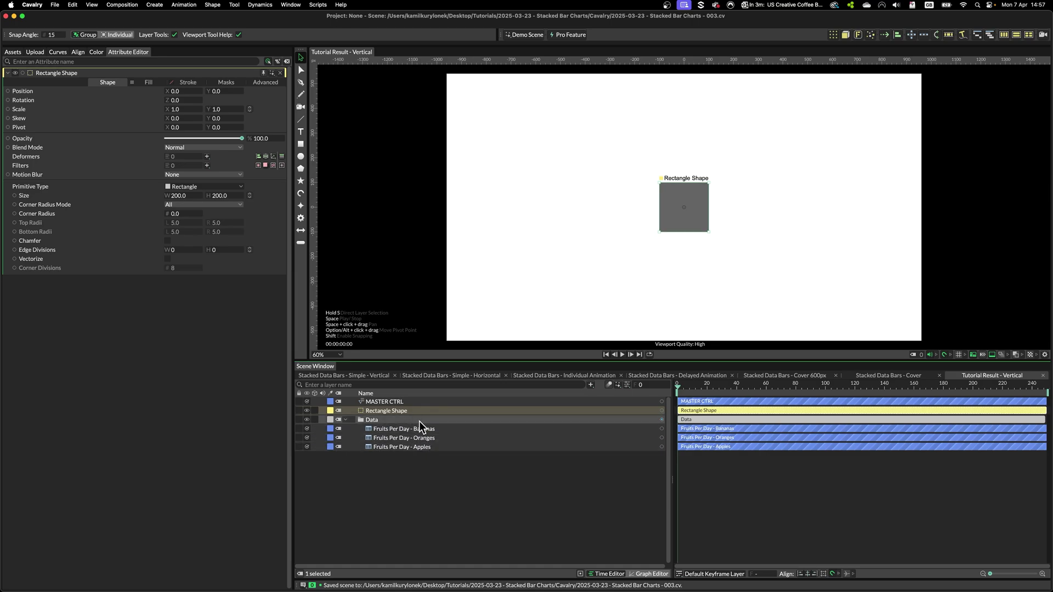
pyautogui.press('Return')
pyautogui.write('- Apples')
pyautogui.press('Return')
# Duplicate the Apples rectangle as 'Rectangle Shape - Oranges'.
pyautogui.press('super+d')
pyautogui.press('Return')
pyautogui.press('Right')
pyautogui.press('BackSpace')
pyautogui.press('BackSpace')
pyautogui.press('BackSpace')
pyautogui.press('BackSpace')
pyautogui.press('BackSpace')
pyautogui.press('BackSpace')
pyautogui.press('BackSpace')
pyautogui.press('BackSpace')
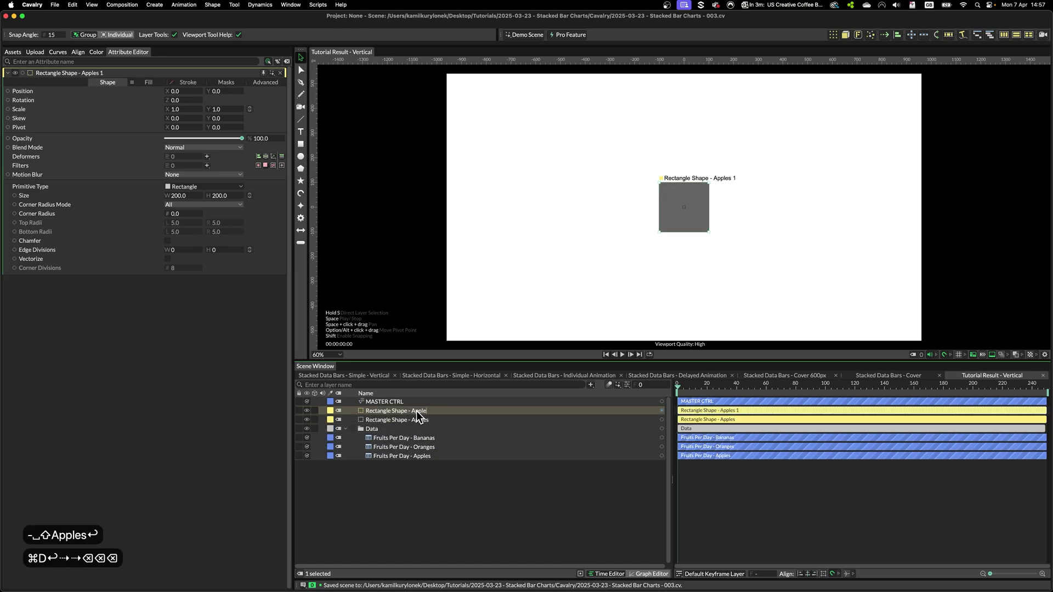
pyautogui.write('Oranges')
# Duplicate the Oranges rectangle as 'Rectangle Shape - Bananas'.
pyautogui.press('Return')
pyautogui.press('super+d')
pyautogui.press('Return')
pyautogui.press('Right')
pyautogui.press('BackSpace')
pyautogui.press('BackSpace')
pyautogui.press('BackSpace')
pyautogui.press('BackSpace')
pyautogui.press('BackSpace')
pyautogui.press('BackSpace')
pyautogui.press('BackSpace')
pyautogui.press('BackSpace')
pyautogui.press('BackSpace')
pyautogui.write('Bananas')
pyautogui.press('Return')
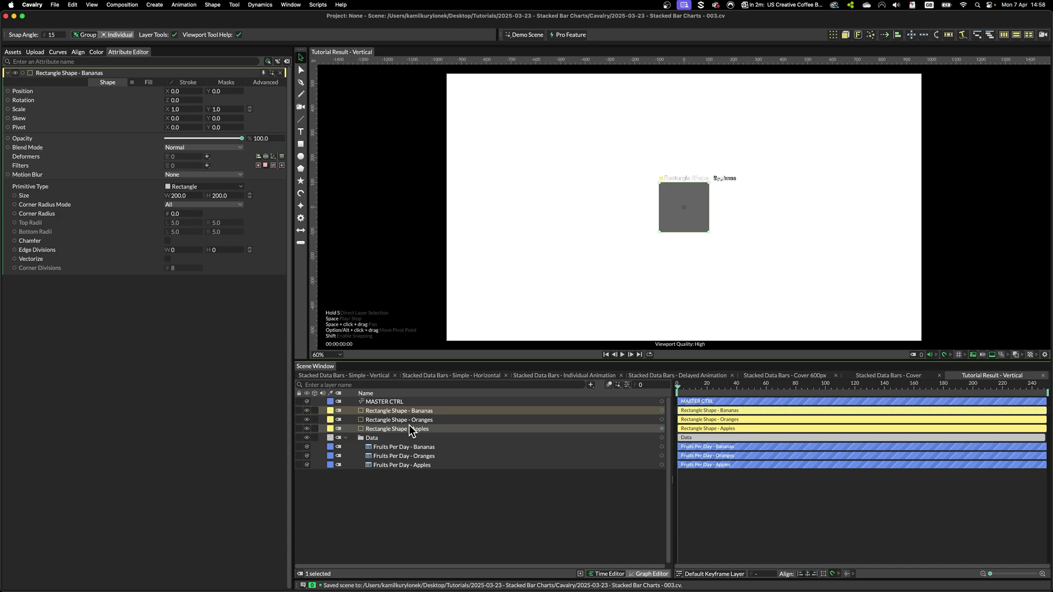
pyautogui.click(395, 402)
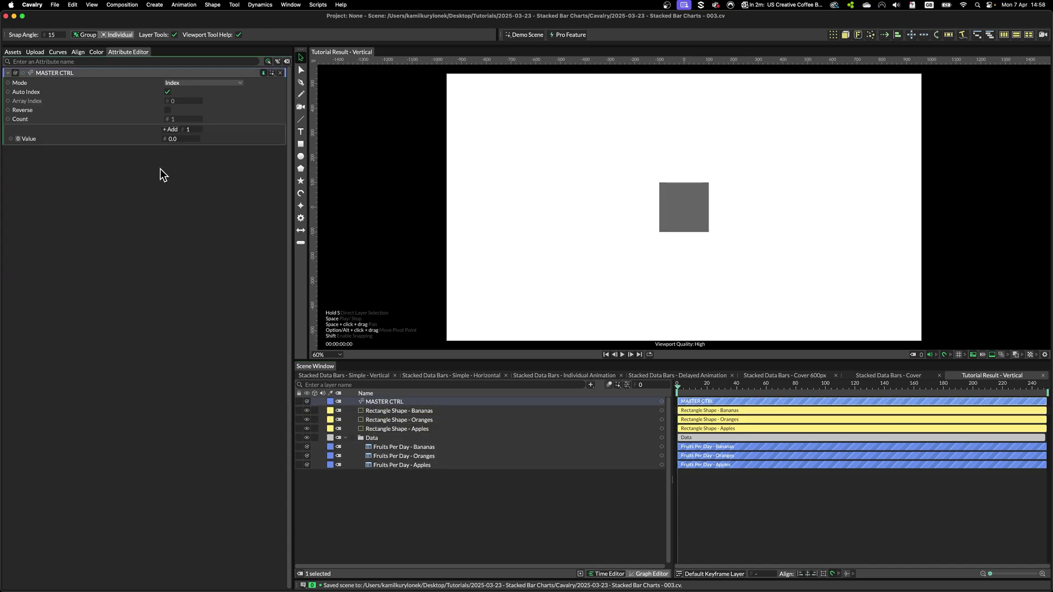
# Rename the MASTER CTRL Value attribute to Bar Width and set it to 50.
pyautogui.rightClick(30, 139)
pyautogui.click(61, 174)
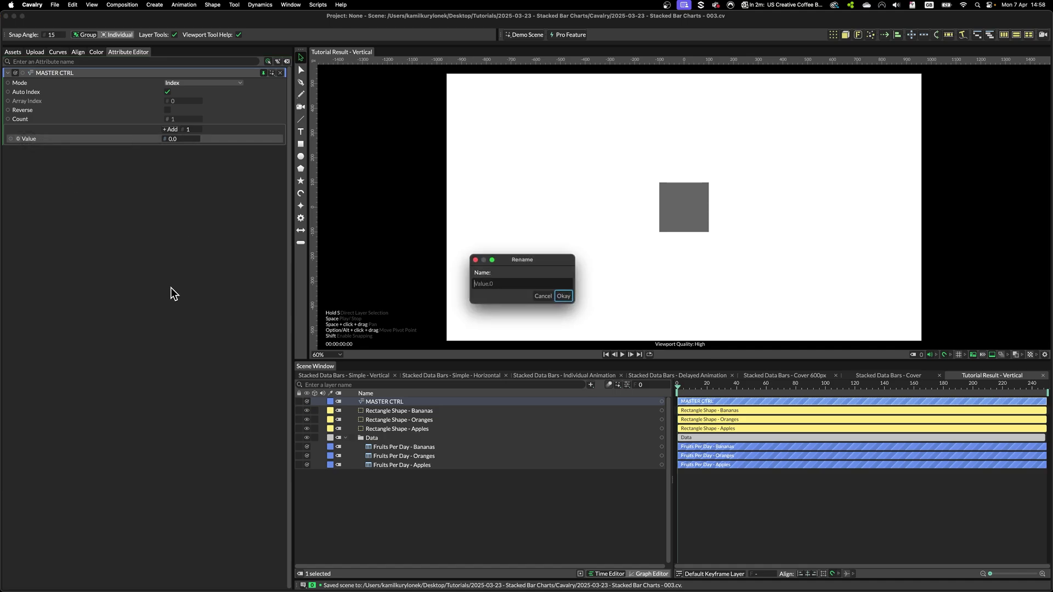
pyautogui.write('Bar w')
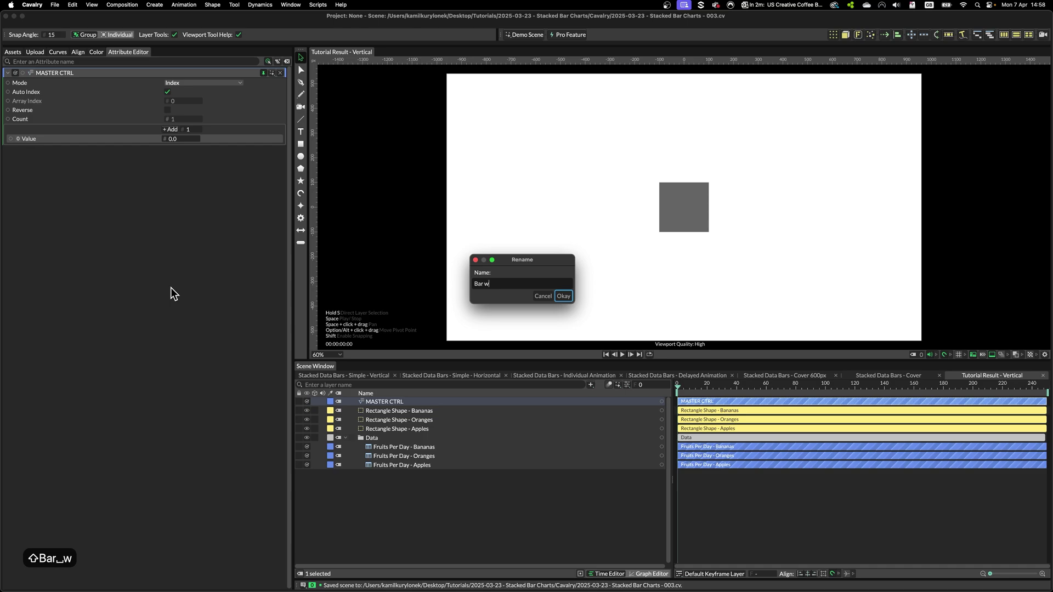
pyautogui.press('BackSpace')
pyautogui.write('Width')
pyautogui.press('Return')
pyautogui.write('50')
pyautogui.press('Return')
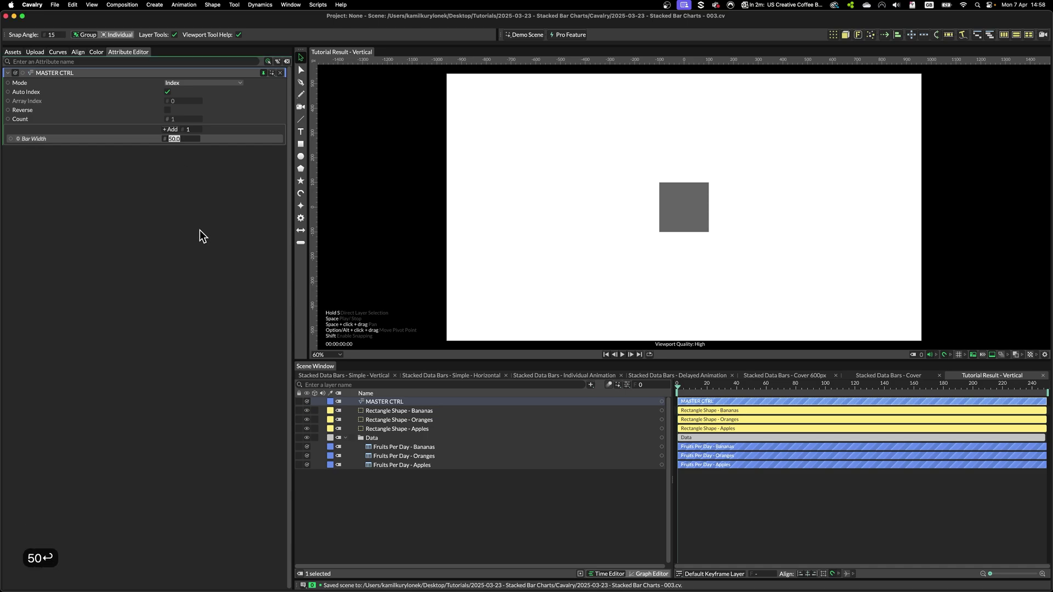
# Wire Bar Width into Size W of the Apples, Oranges and Bananas rectangles.
pyautogui.click(406, 428)
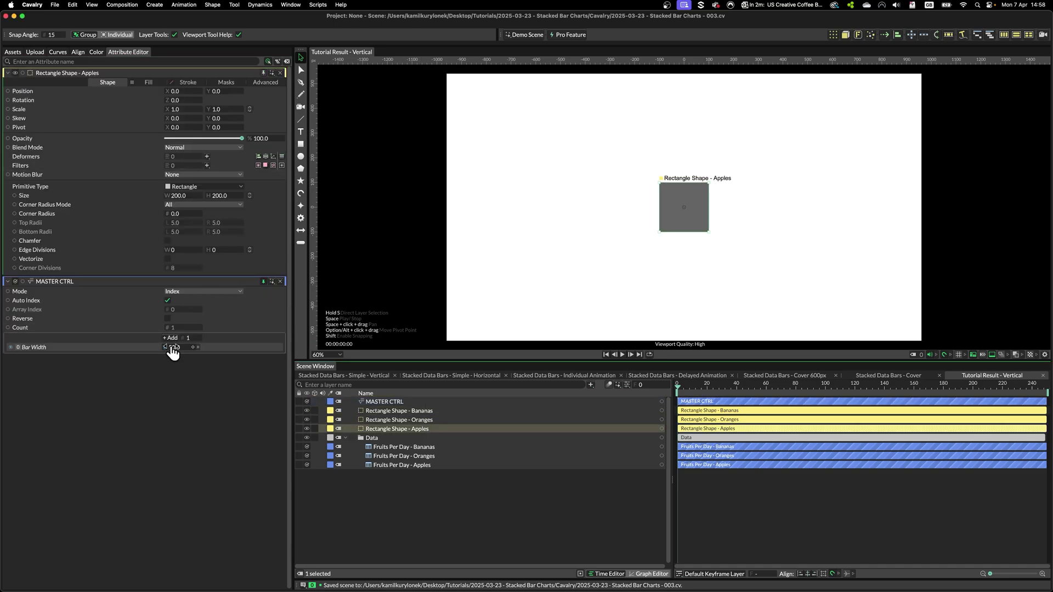
pyautogui.moveTo(165, 350); pyautogui.dragTo(186, 196)
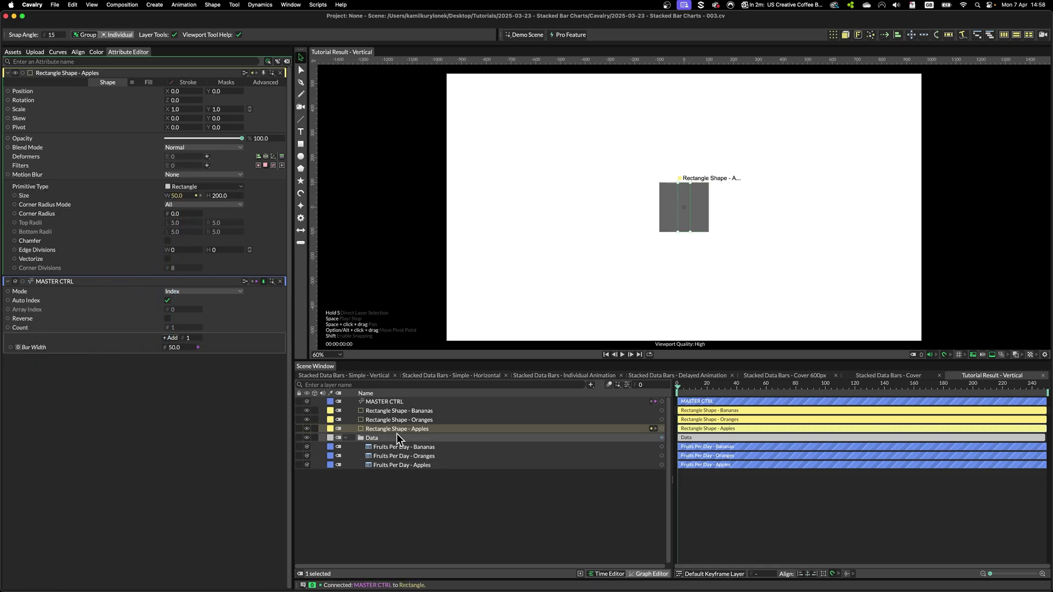
pyautogui.click(411, 419)
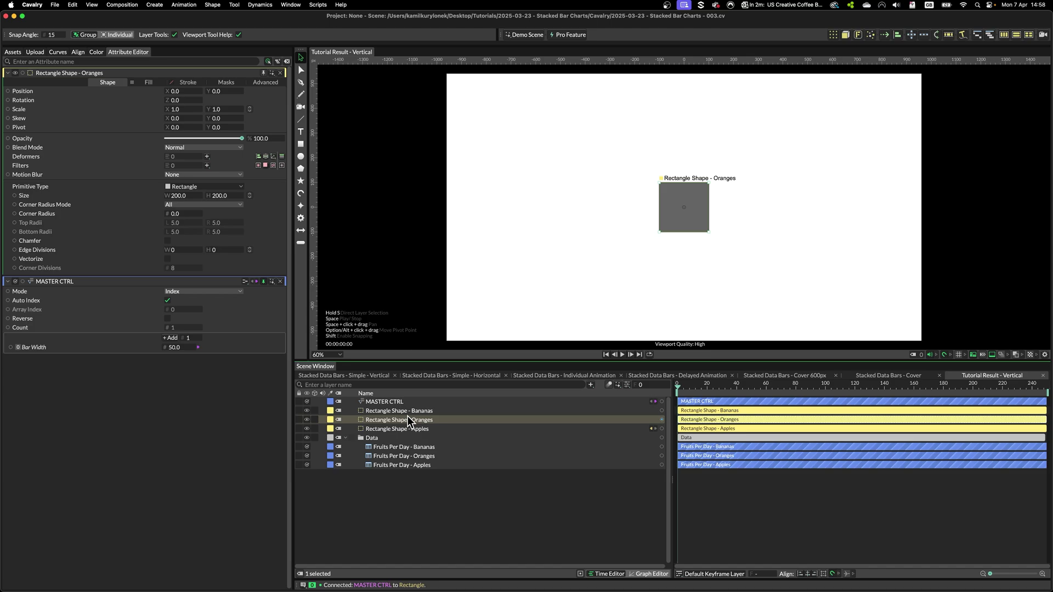
pyautogui.moveTo(164, 347); pyautogui.dragTo(181, 195)
pyautogui.press('Up')
pyautogui.moveTo(164, 347); pyautogui.dragTo(181, 195)
pyautogui.press('Down')
pyautogui.press('Down')
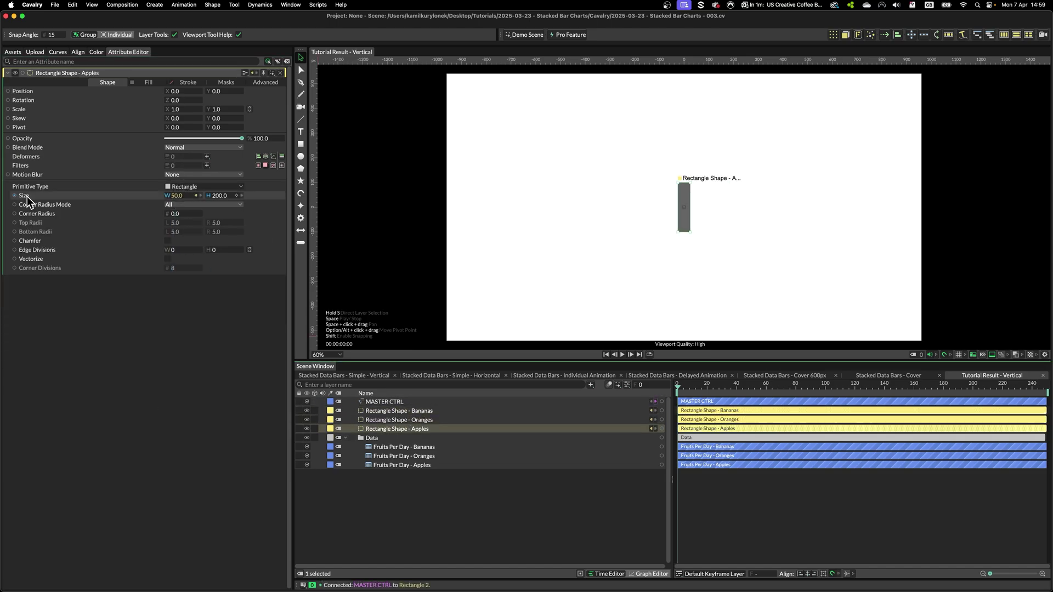
# Add a Value Blend on the Apples rectangle's height, Second 200, fed by Fruits Per Day - Apples.
pyautogui.rightClick(24, 197)
pyautogui.moveTo(64, 288)
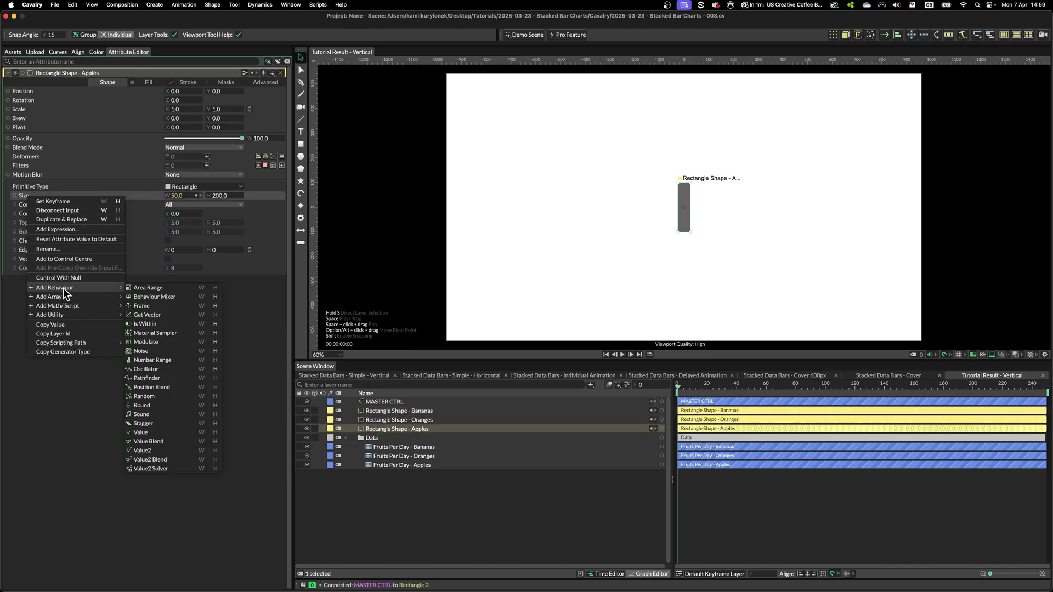
pyautogui.click(214, 441)
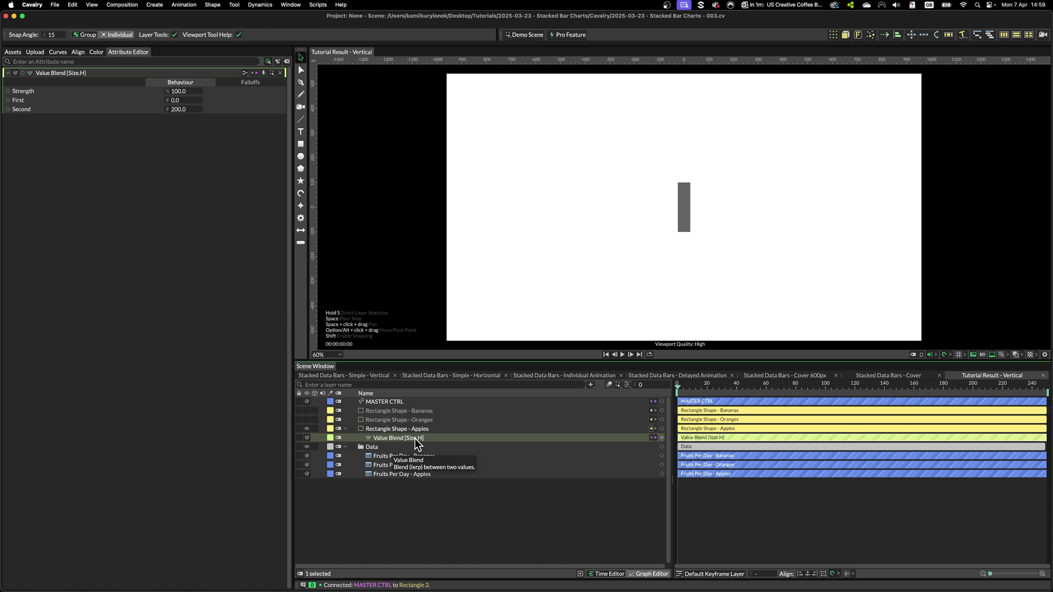
pyautogui.click(403, 429)
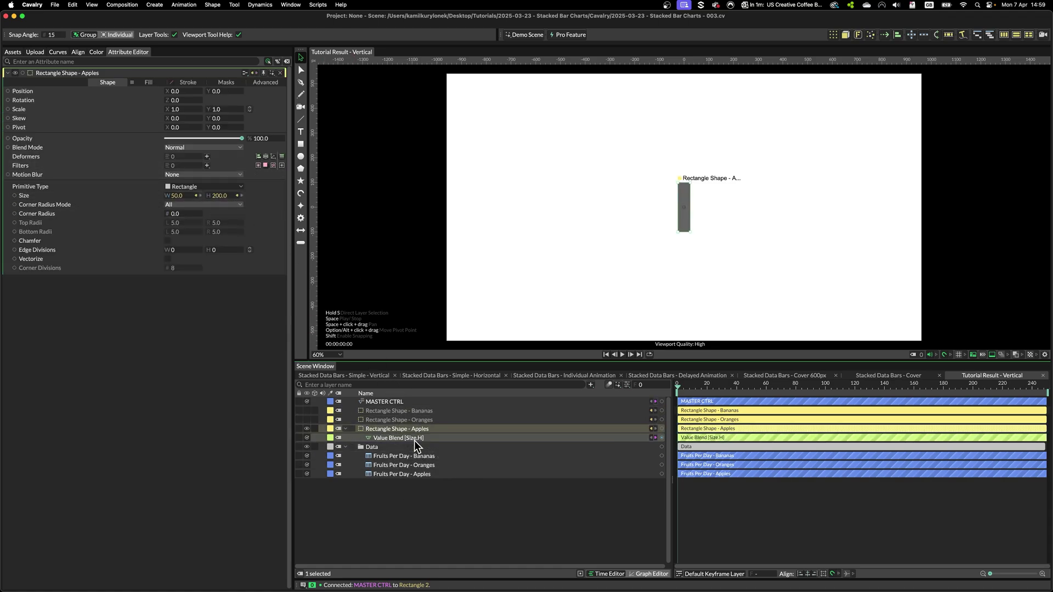
pyautogui.click(418, 437)
pyautogui.moveTo(186, 112)
pyautogui.mouseDown()
pyautogui.moveTo(140, 116)
pyautogui.moveTo(192, 122)
pyautogui.moveTo(123, 125)
pyautogui.moveTo(176, 124)
pyautogui.mouseUp()
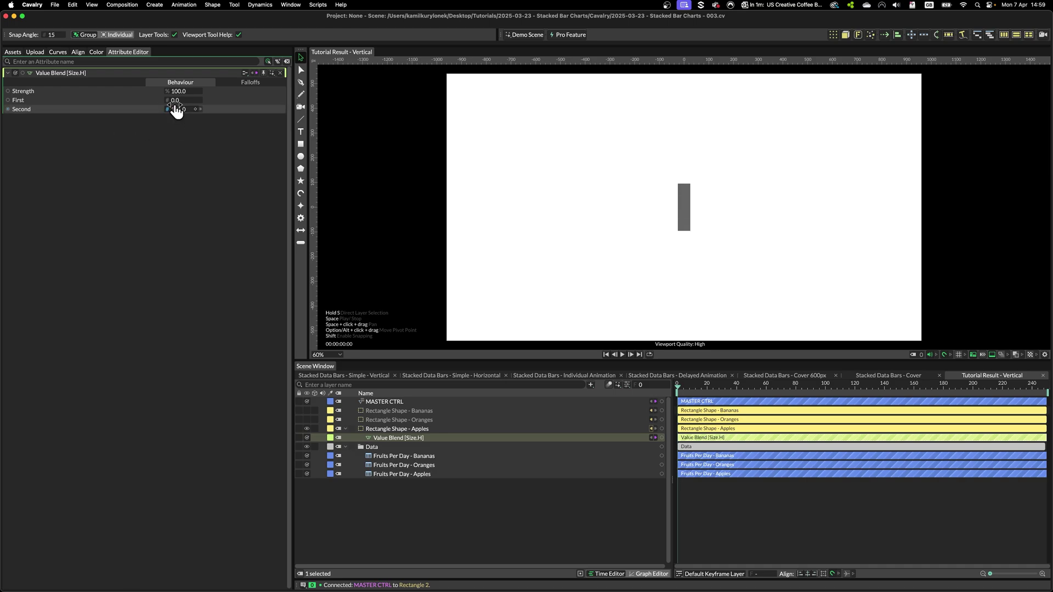
pyautogui.click(177, 108)
pyautogui.write('200')
pyautogui.press('Return')
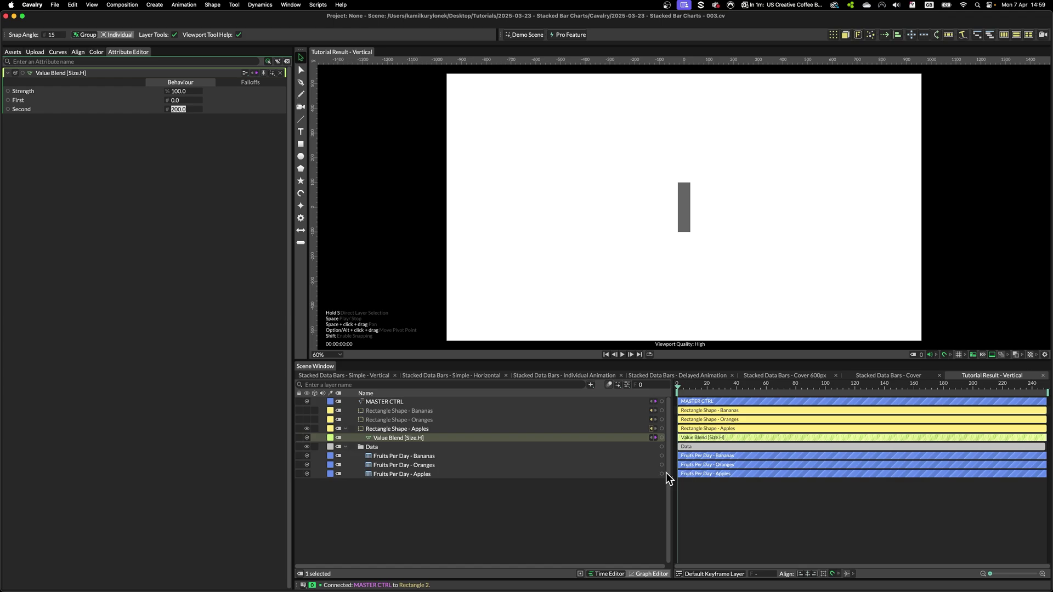
pyautogui.moveTo(662, 474); pyautogui.dragTo(186, 107)
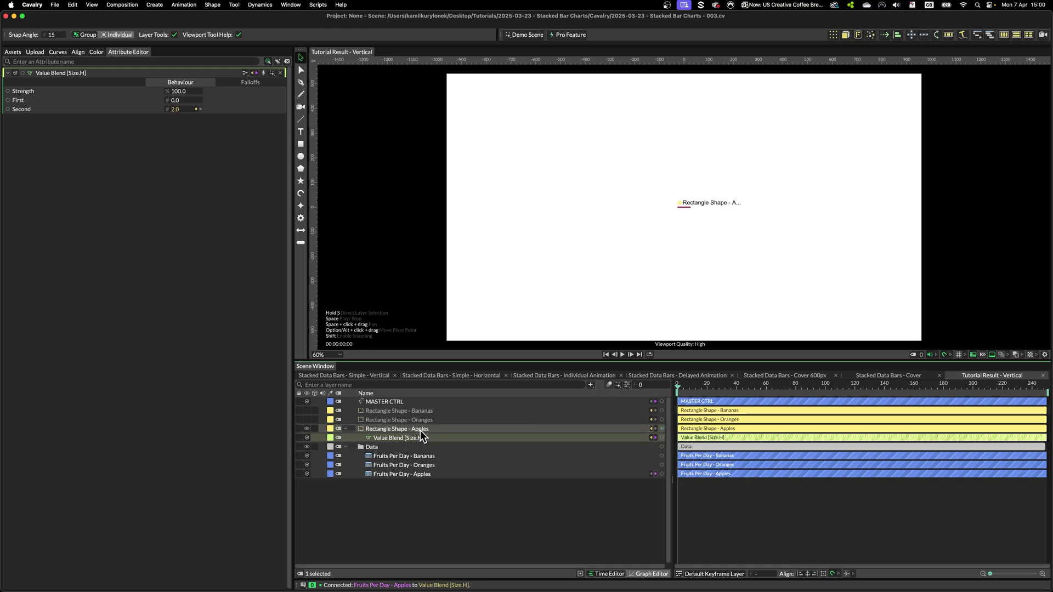
# Add Value Blend 2 on the Oranges rectangle's height, nested under that rectangle.
pyautogui.click(395, 419)
pyautogui.rightClick(69, 195)
pyautogui.moveTo(127, 285)
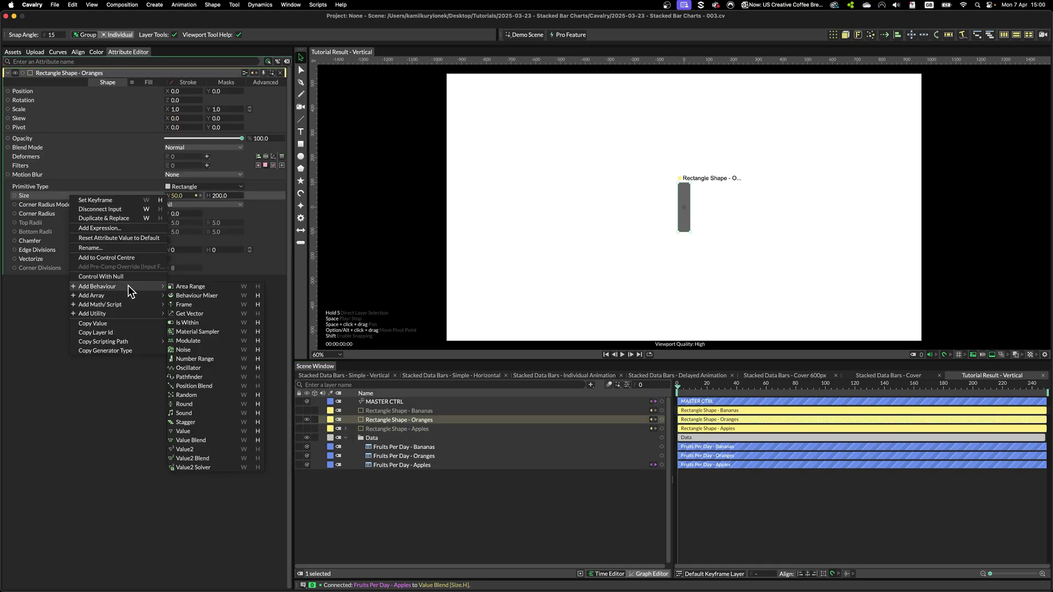
pyautogui.click(256, 440)
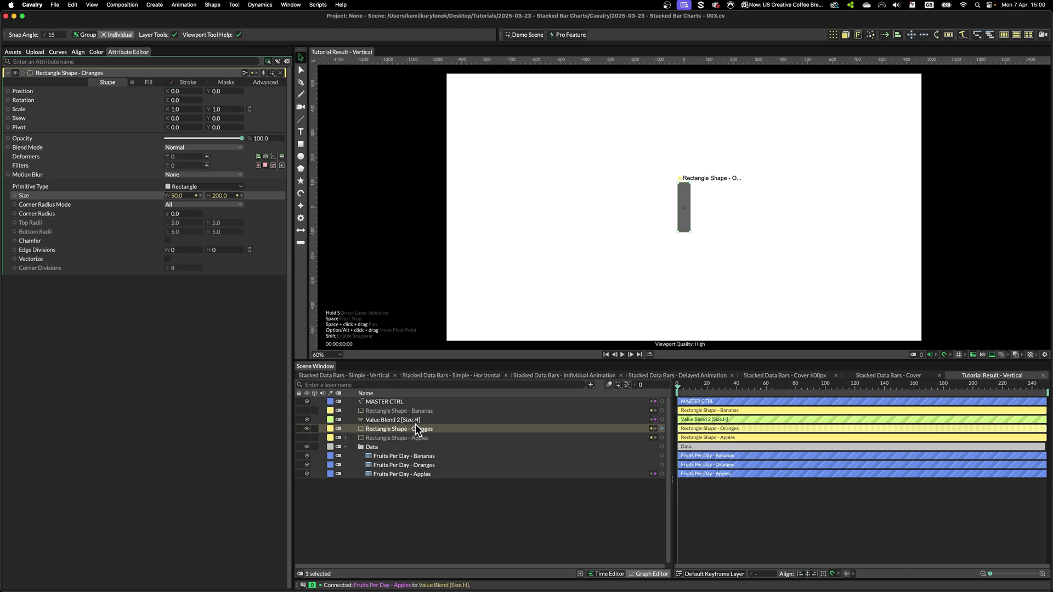
pyautogui.moveTo(415, 422); pyautogui.dragTo(419, 432)
# Add a Value Blend on the Bananas rectangle's height.
pyautogui.click(427, 410)
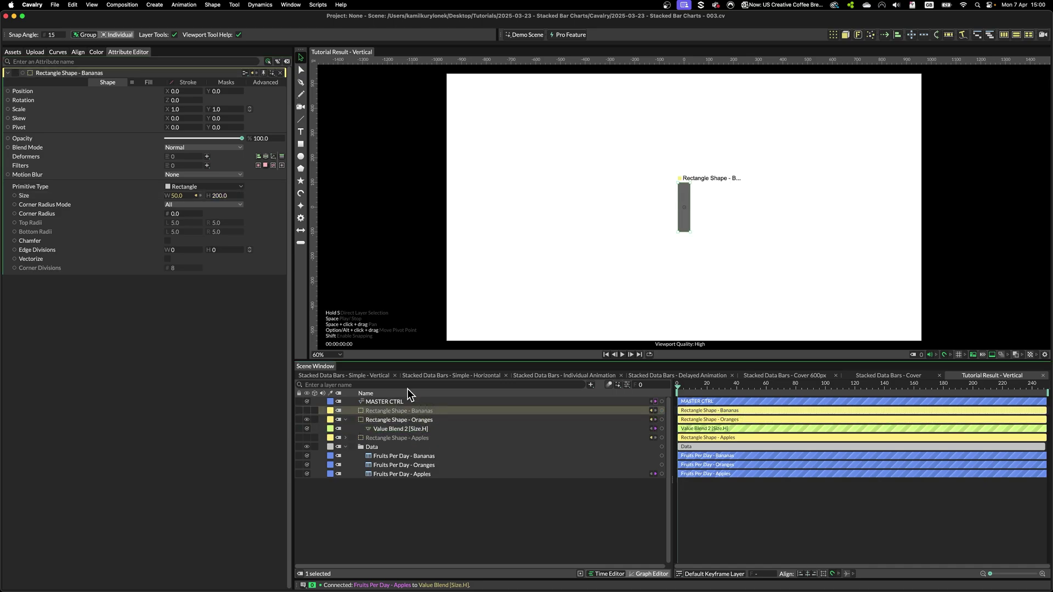
pyautogui.rightClick(84, 195)
pyautogui.moveTo(137, 283)
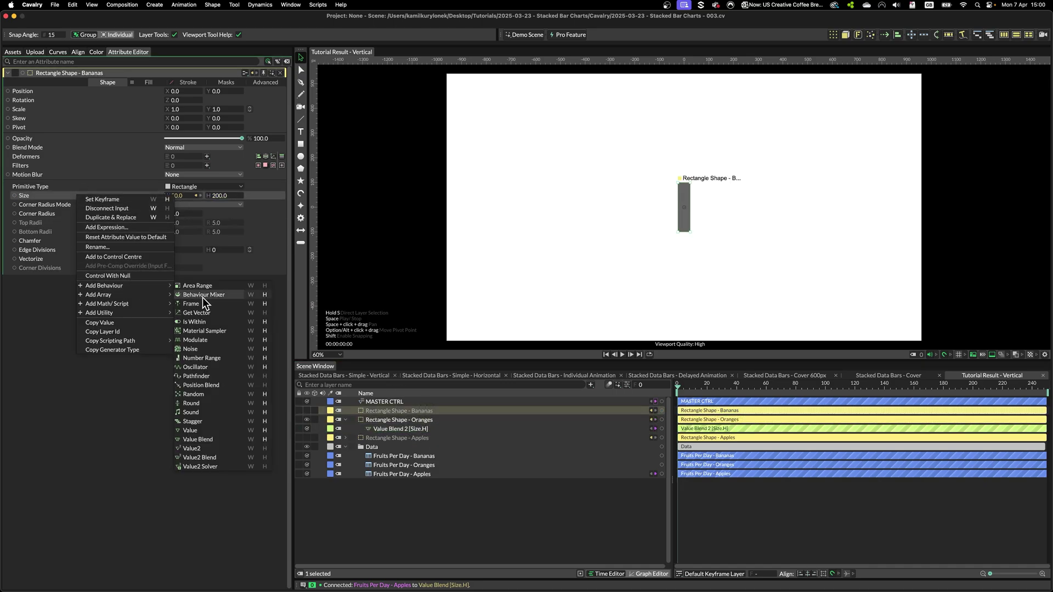
pyautogui.click(260, 440)
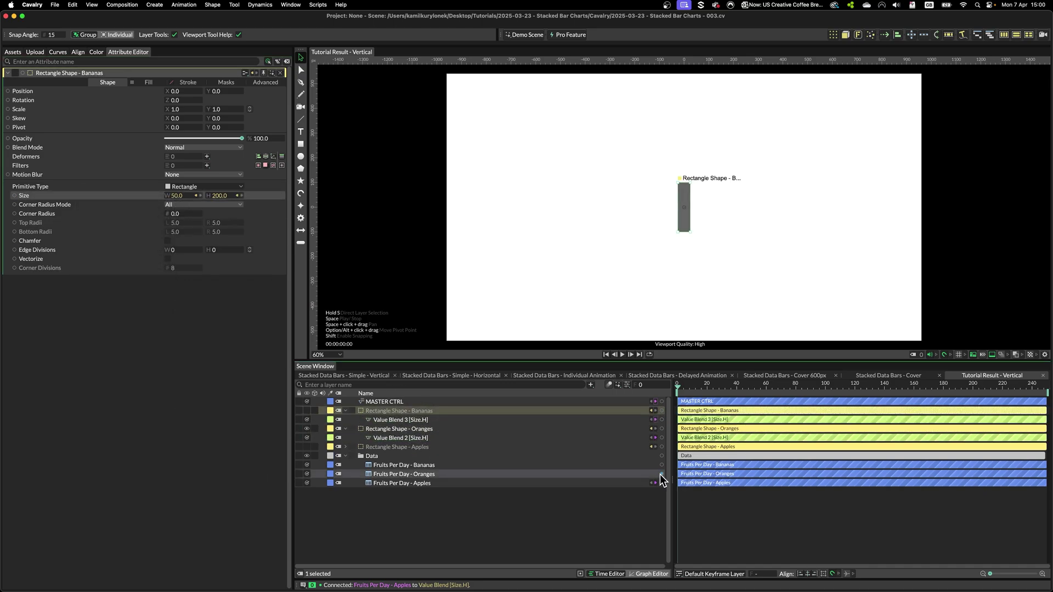
# Connect Fruits Per Day - Oranges to Value Blend 2's Second and drag Bananas data to Value Blend 3.
pyautogui.moveTo(661, 474); pyautogui.dragTo(415, 439)
pyautogui.click(424, 459)
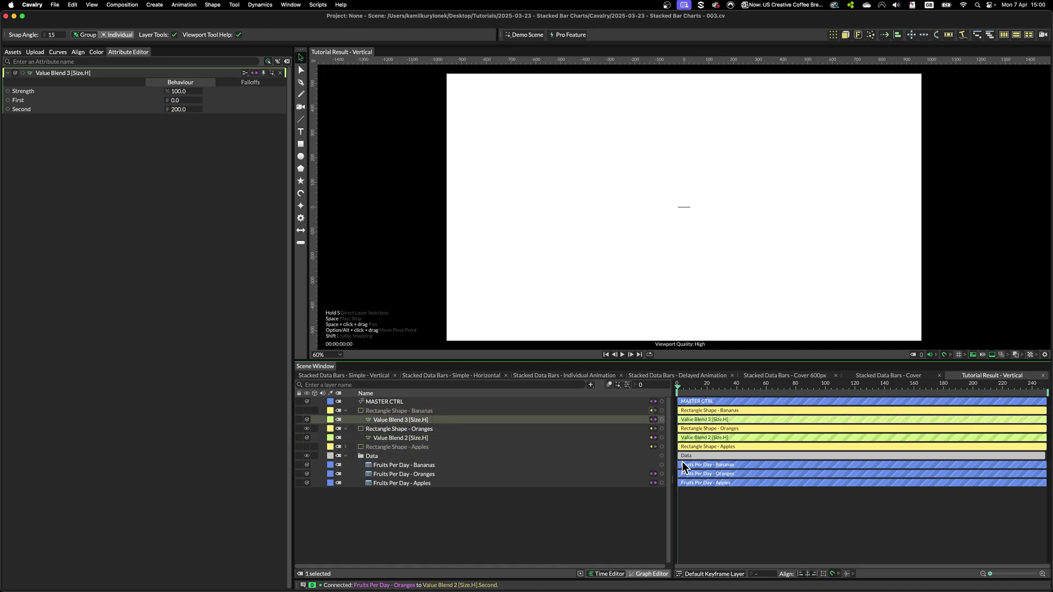
pyautogui.moveTo(662, 464); pyautogui.dragTo(190, 108)
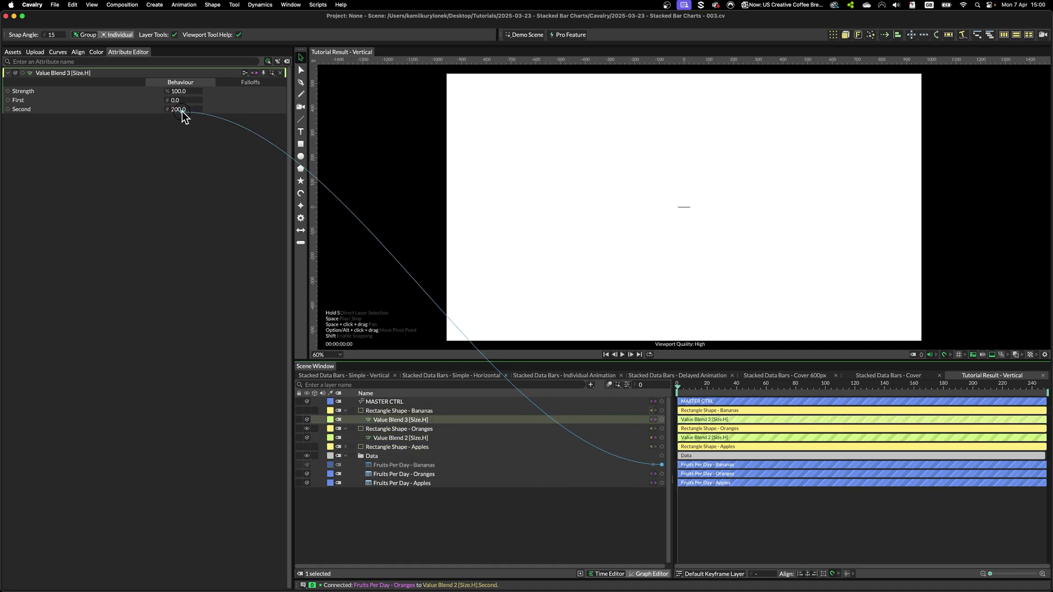
# Link Bananas data to its blend's Second, then group the three rectangles as Source Shapes.
pyautogui.click(182, 110)
pyautogui.click(395, 411)
pyautogui.keyDown('shift'); pyautogui.click(396, 447); pyautogui.keyUp('shift')
pyautogui.press('super+g')
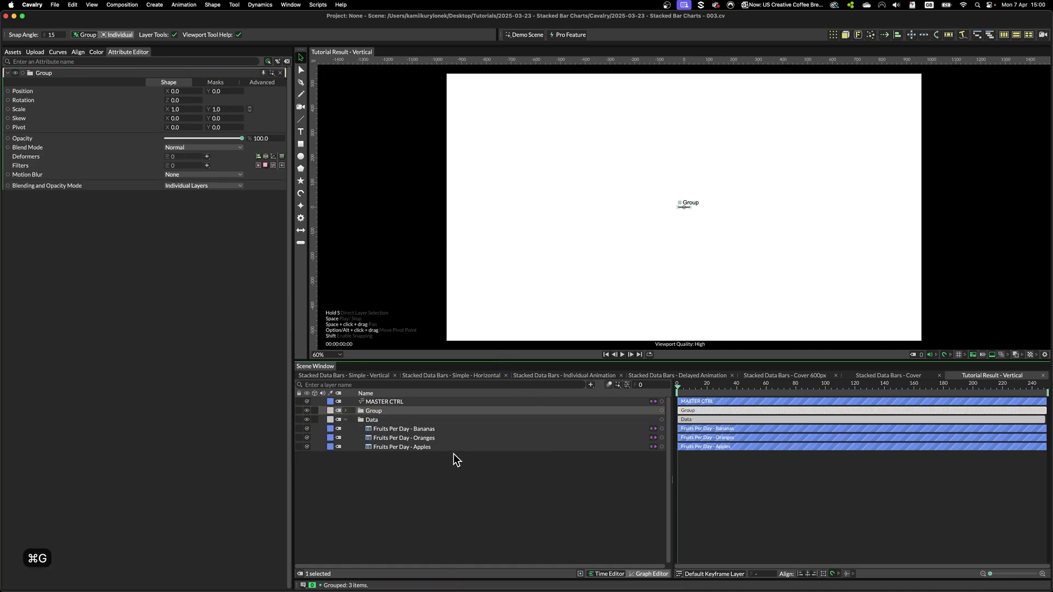
pyautogui.press('Return')
pyautogui.write('Source Shapes')
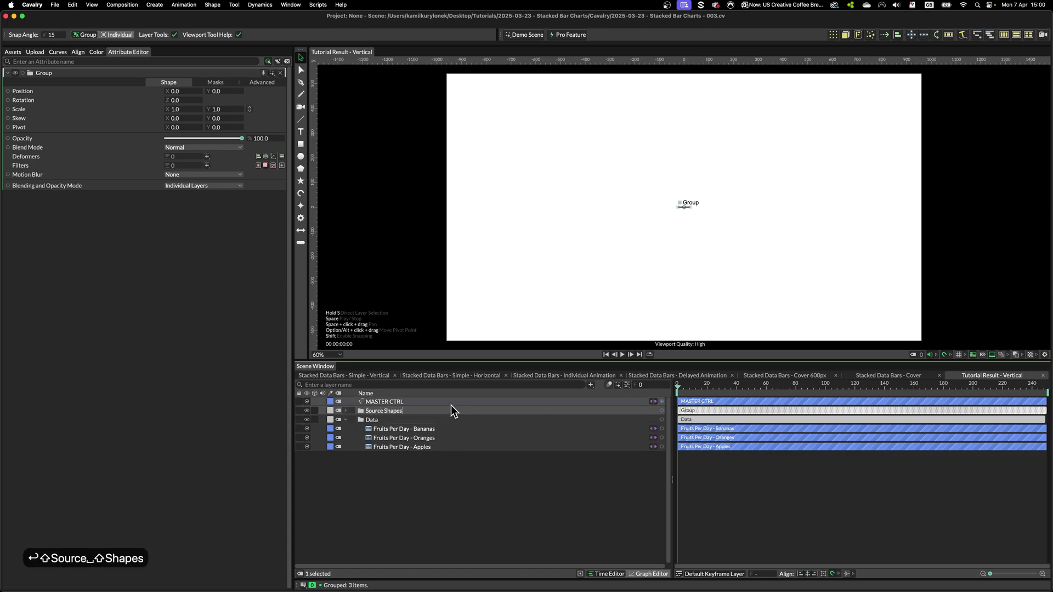
pyautogui.press('Return')
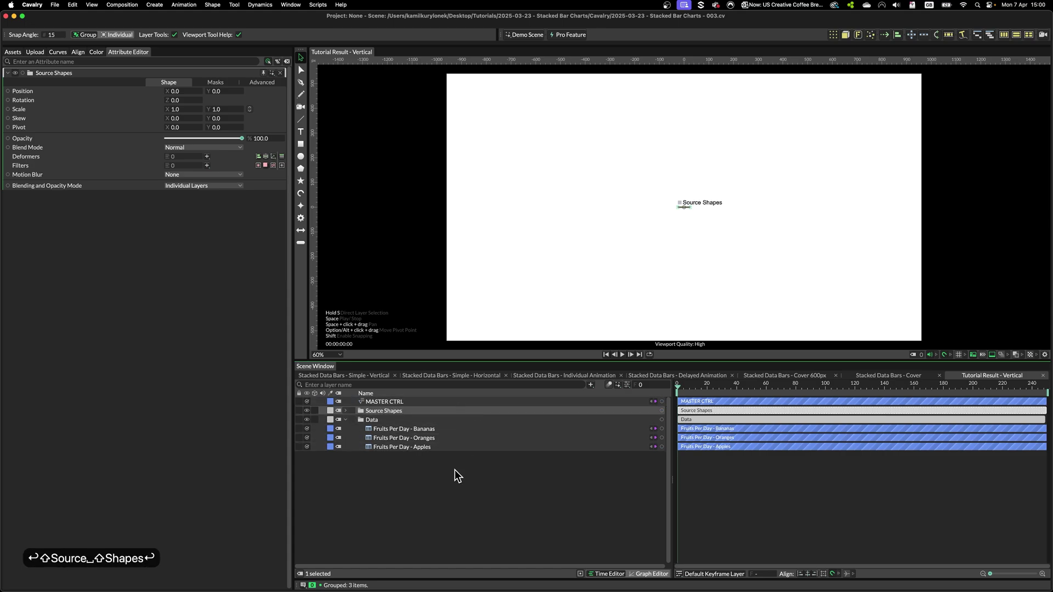
# Paste the Color Array layer of fruit colours into the scene.
pyautogui.click(455, 469)
pyautogui.click(345, 411)
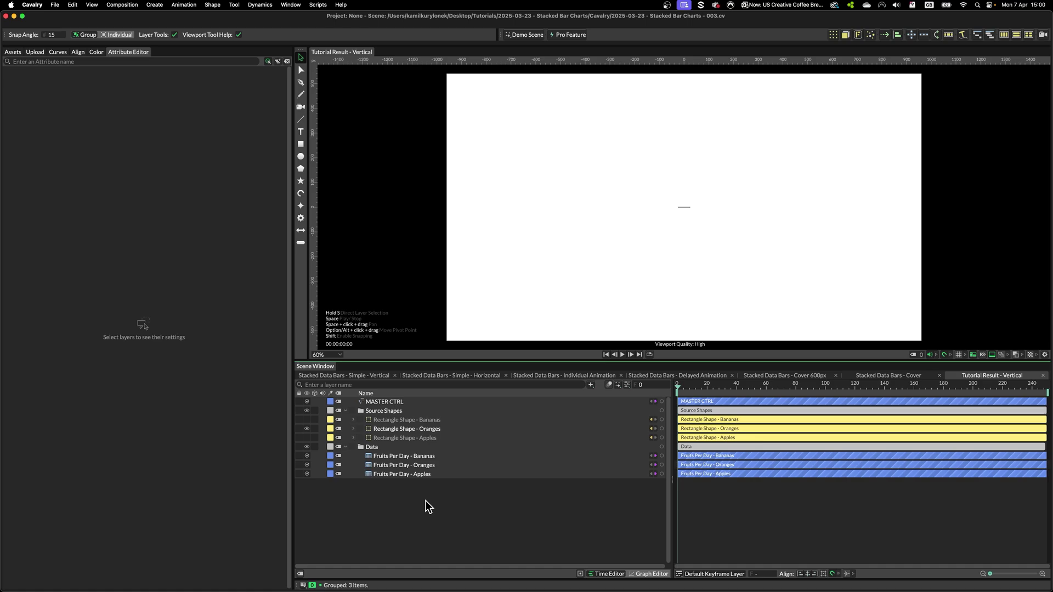
pyautogui.press('super+v')
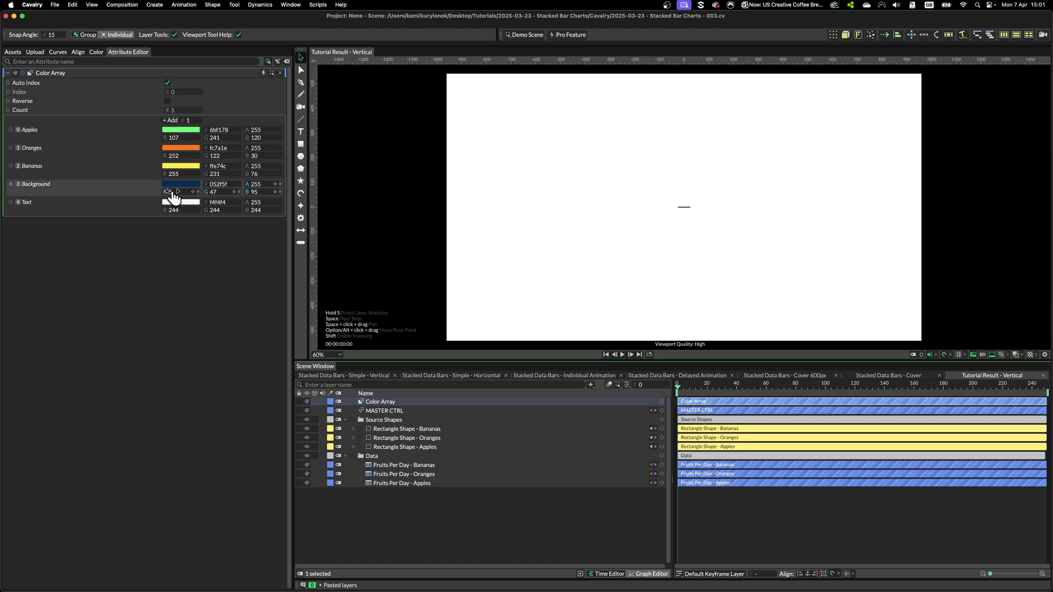
# Connect the Color Array's Apples, Oranges and Bananas colours to each rectangle's Fill.Color.
pyautogui.moveTo(11, 130); pyautogui.dragTo(427, 447)
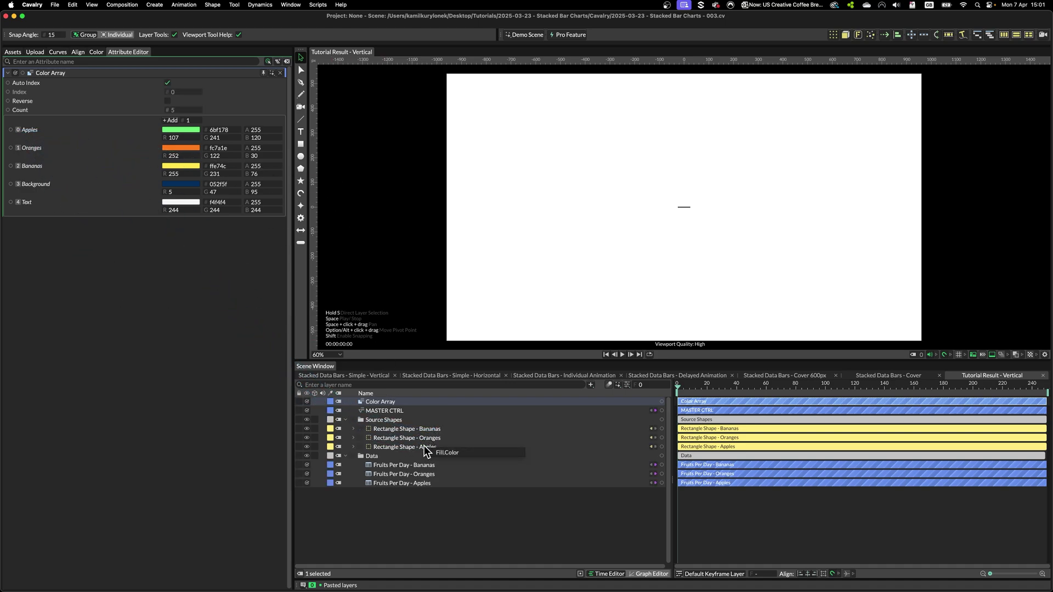
pyautogui.click(449, 452)
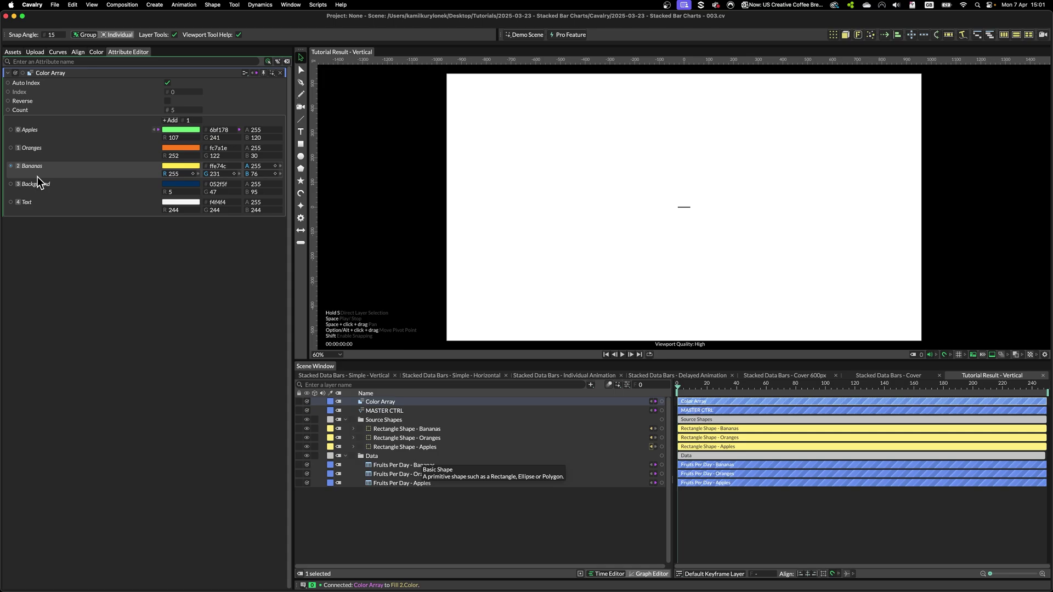
pyautogui.moveTo(12, 148); pyautogui.dragTo(433, 443)
pyautogui.click(432, 443)
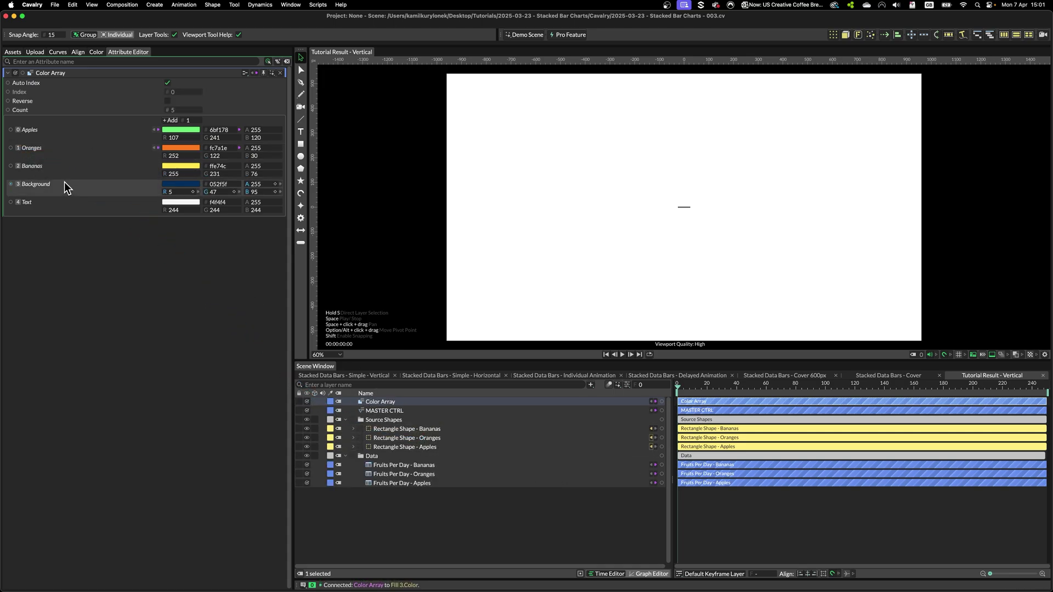
pyautogui.moveTo(10, 166); pyautogui.dragTo(440, 433)
pyautogui.click(440, 433)
pyautogui.scroll(10, 661, 291)
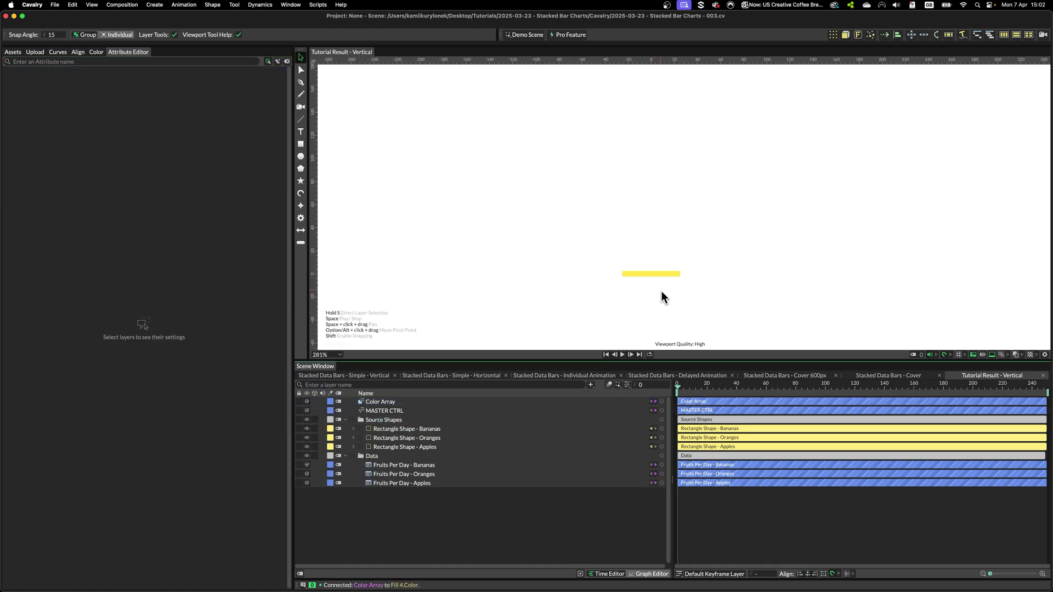
pyautogui.scroll(-3, 649, 199)
pyautogui.scroll(2, 568, 146)
pyautogui.scroll(4, 587, 192)
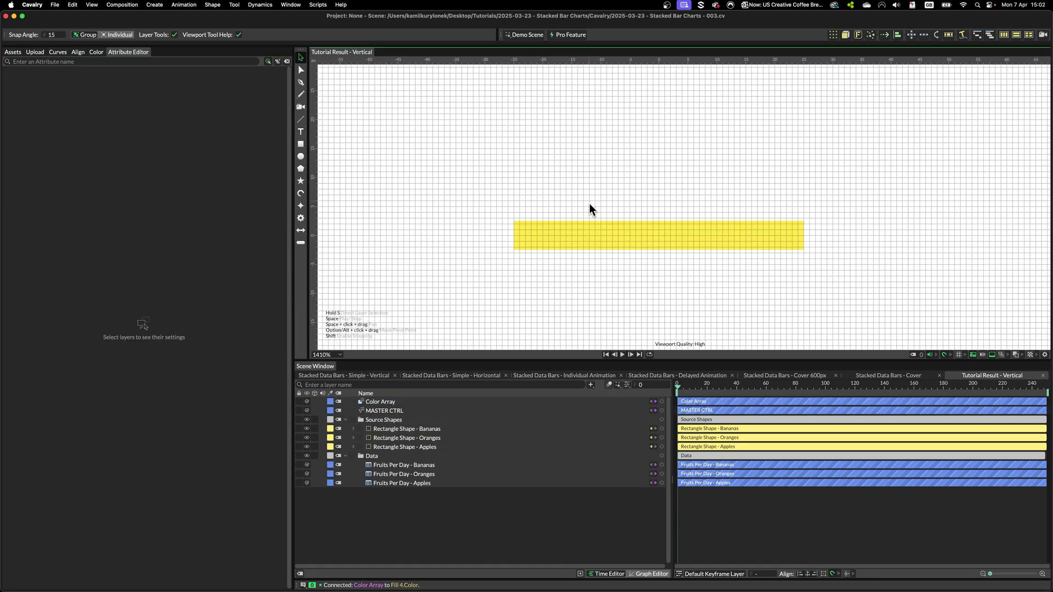
pyautogui.scroll(-8, 592, 217)
pyautogui.scroll(-8, 623, 263)
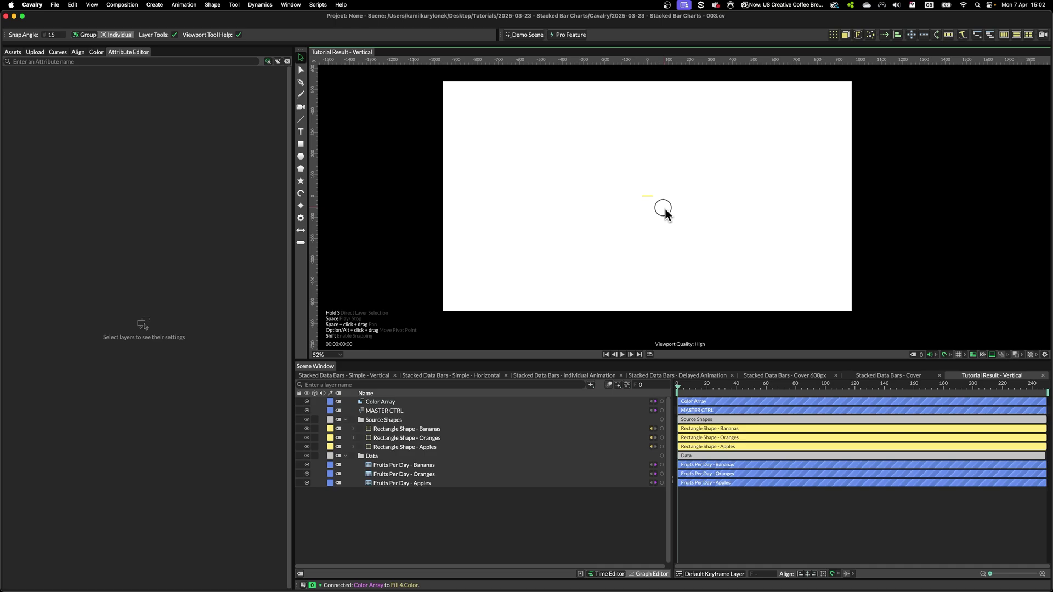
pyautogui.scroll(1, 673, 202)
pyautogui.scroll(2, 668, 219)
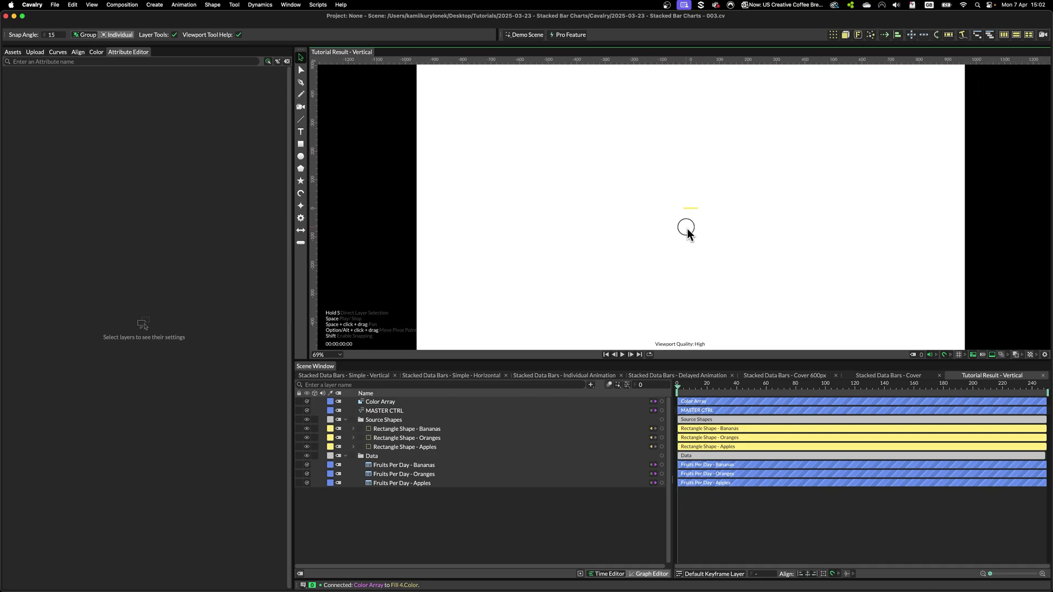
# Set Fruits Per Day - Apples remapping to Number Range and hide the Bananas and Oranges shapes.
pyautogui.click(384, 483)
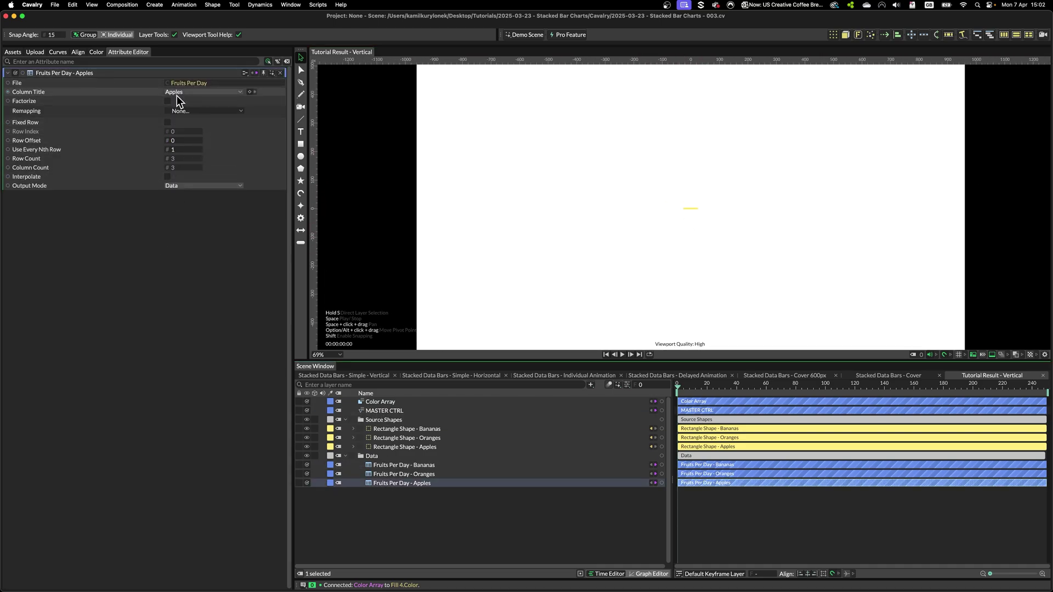
pyautogui.click(196, 112)
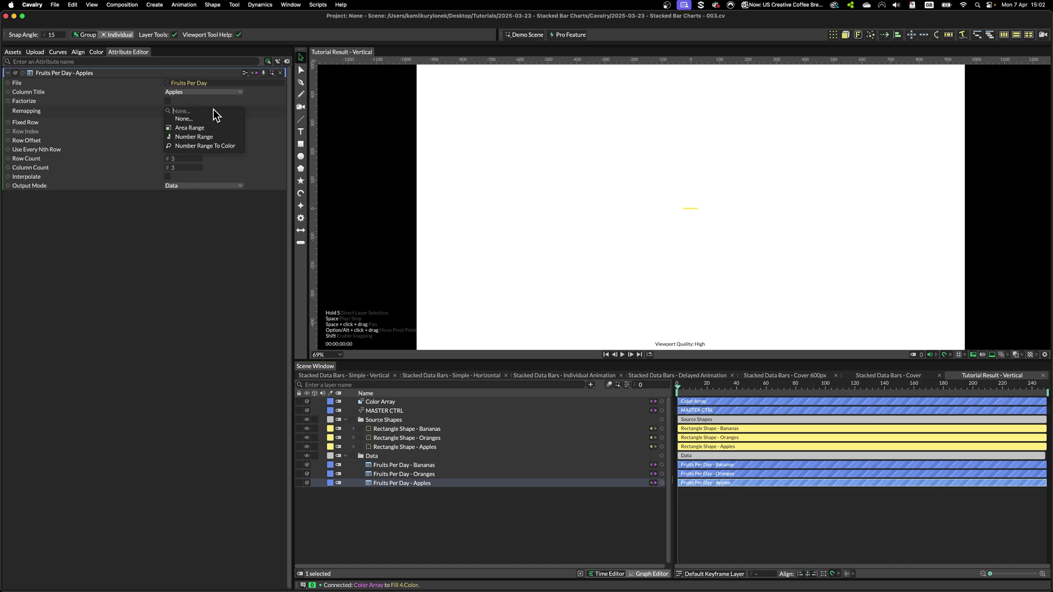
pyautogui.click(199, 137)
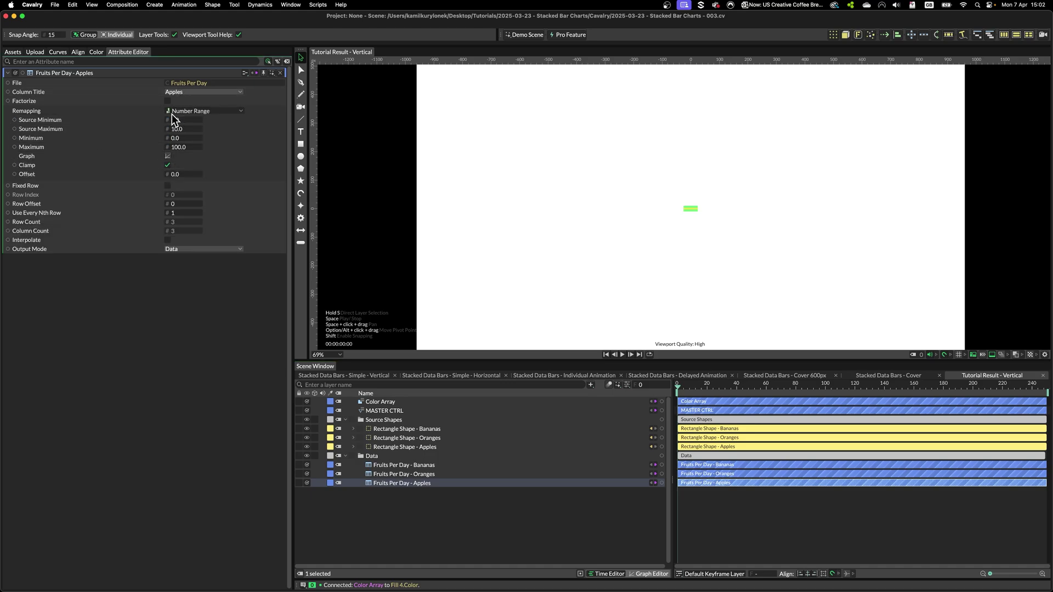
pyautogui.click(307, 429)
pyautogui.click(306, 437)
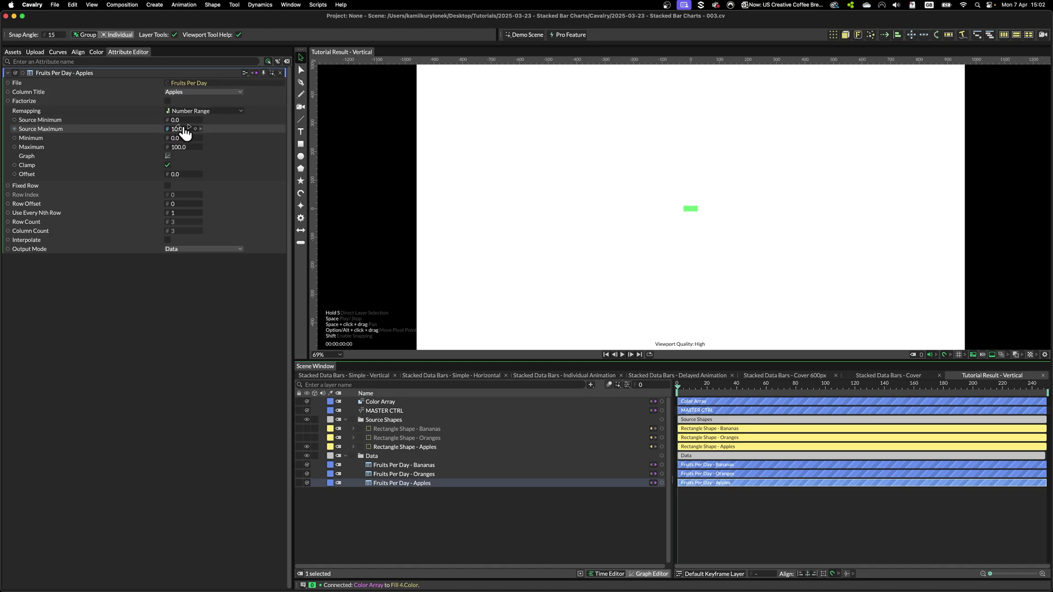
# Check the largest Apples value (A3) and Oranges value (B3) in the Excel spreadsheet.
pyautogui.press('super+Tab')
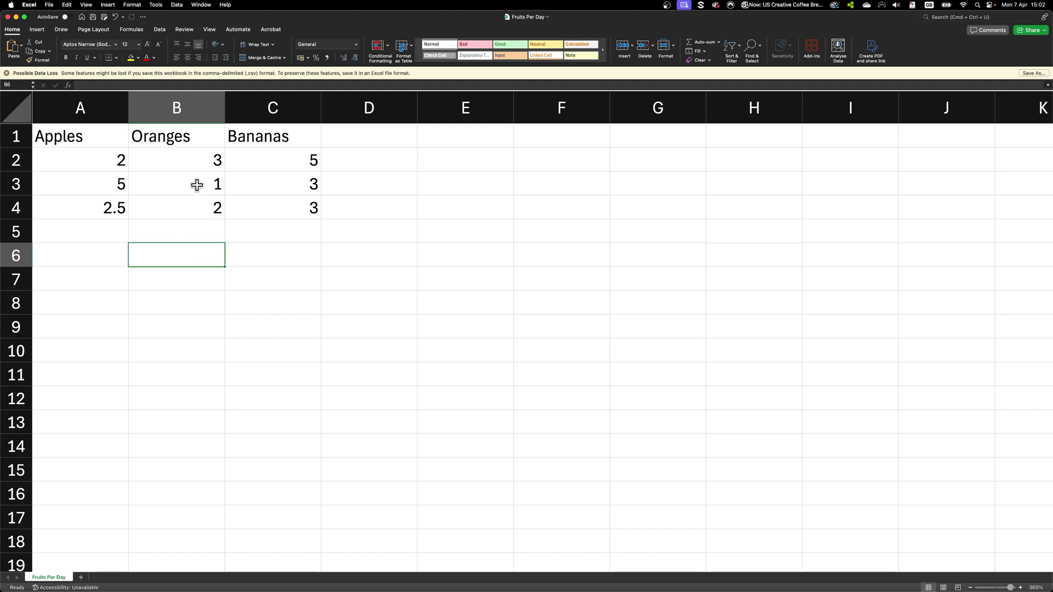
pyautogui.click(119, 183)
pyautogui.click(219, 184)
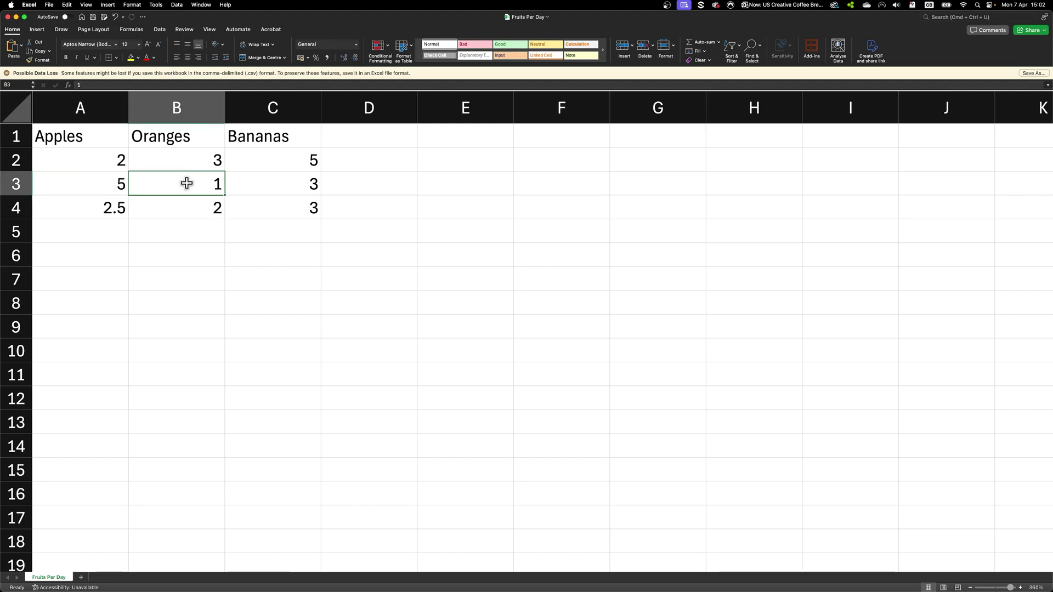
pyautogui.press('super+Tab')
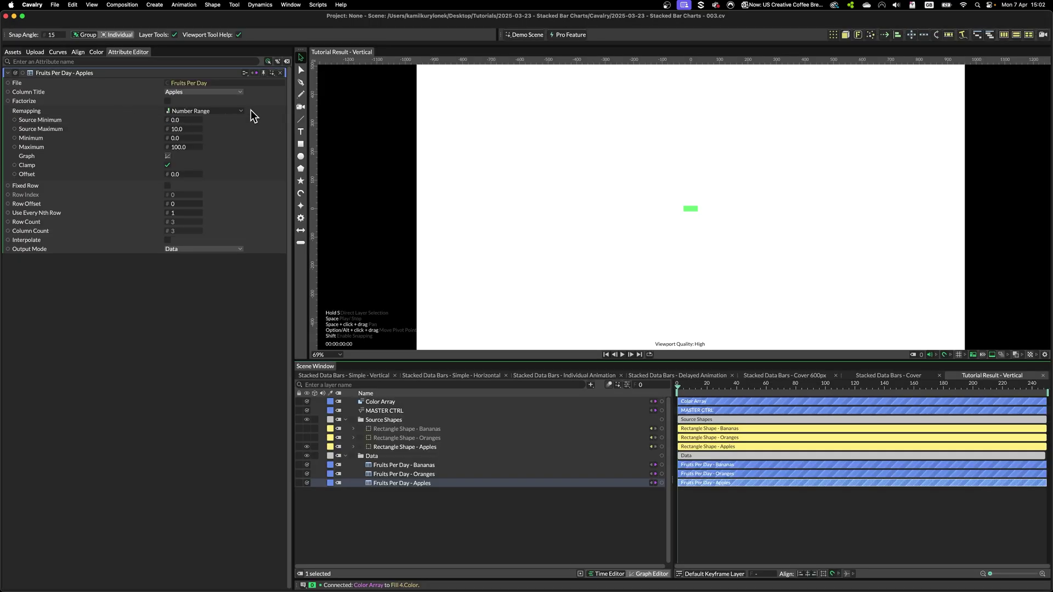
# Set the Apples Number Range Source Maximum to 5 and Maximum to 200.
pyautogui.doubleClick(181, 129)
pyautogui.write('5')
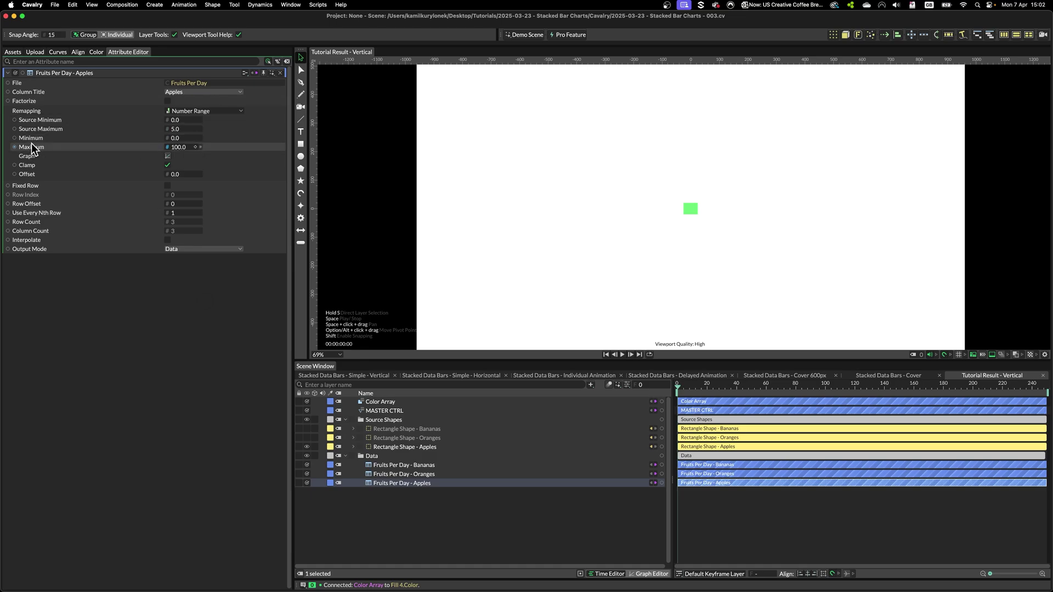
pyautogui.doubleClick(178, 147)
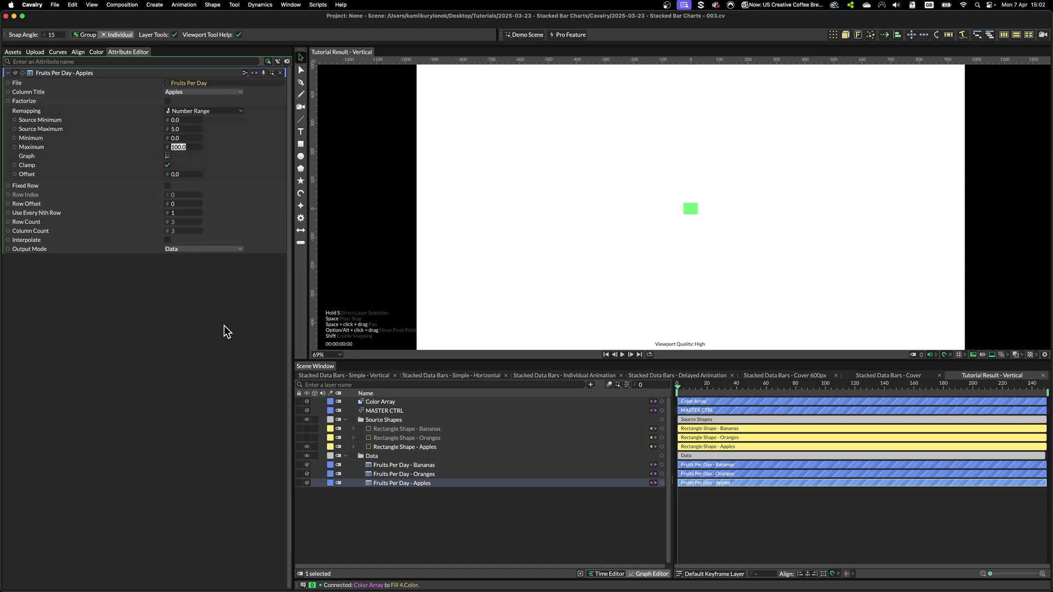
pyautogui.write('200')
pyautogui.press('Return')
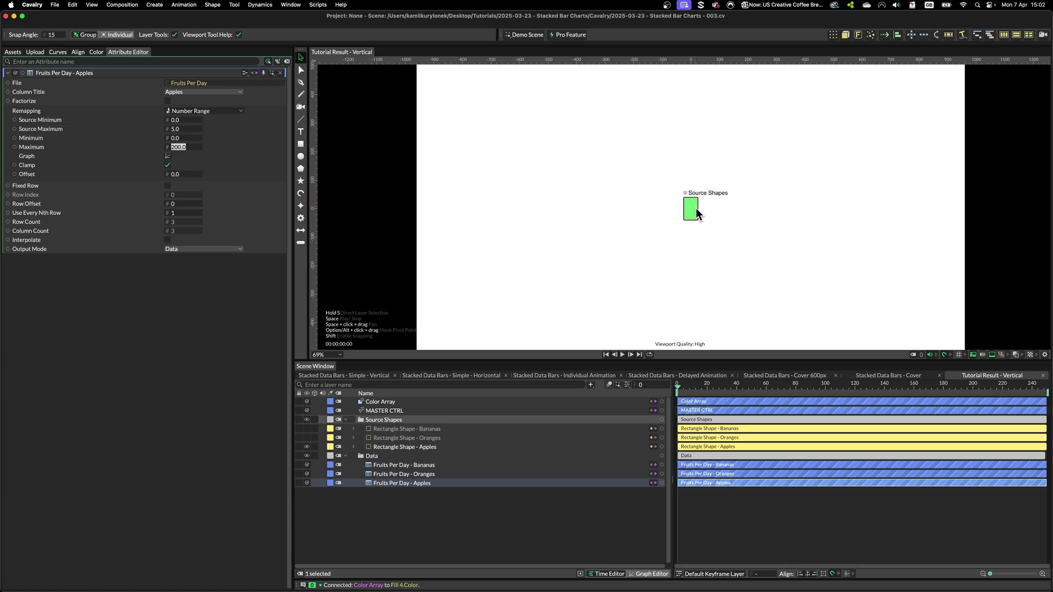
pyautogui.click(173, 288)
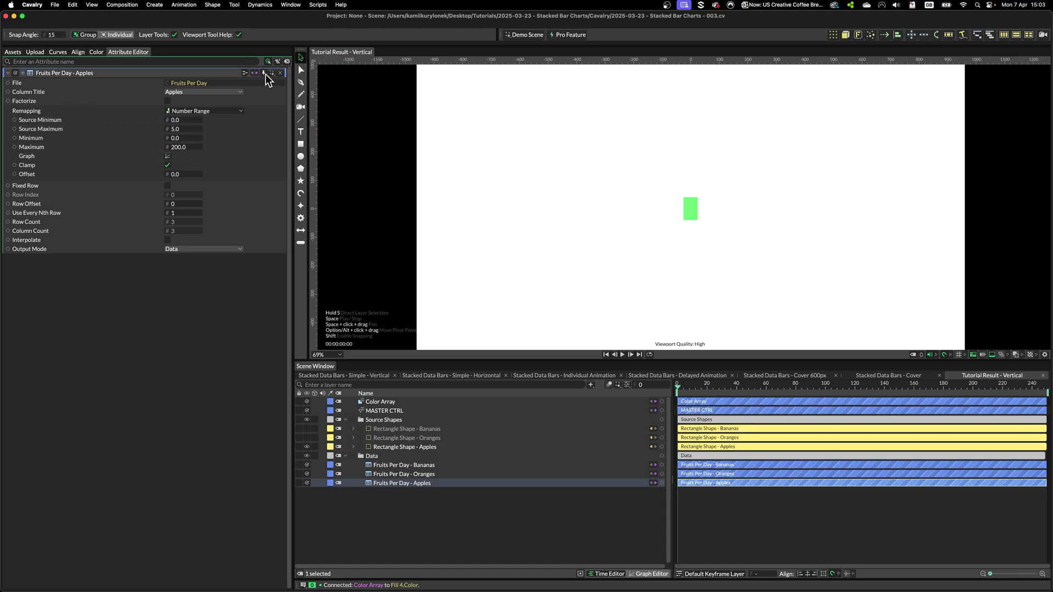
# Rename the two MASTER CTRL value attributes to 'Data Max' and 'Data Max in Pixels'.
pyautogui.click(383, 411)
pyautogui.rightClick(34, 148)
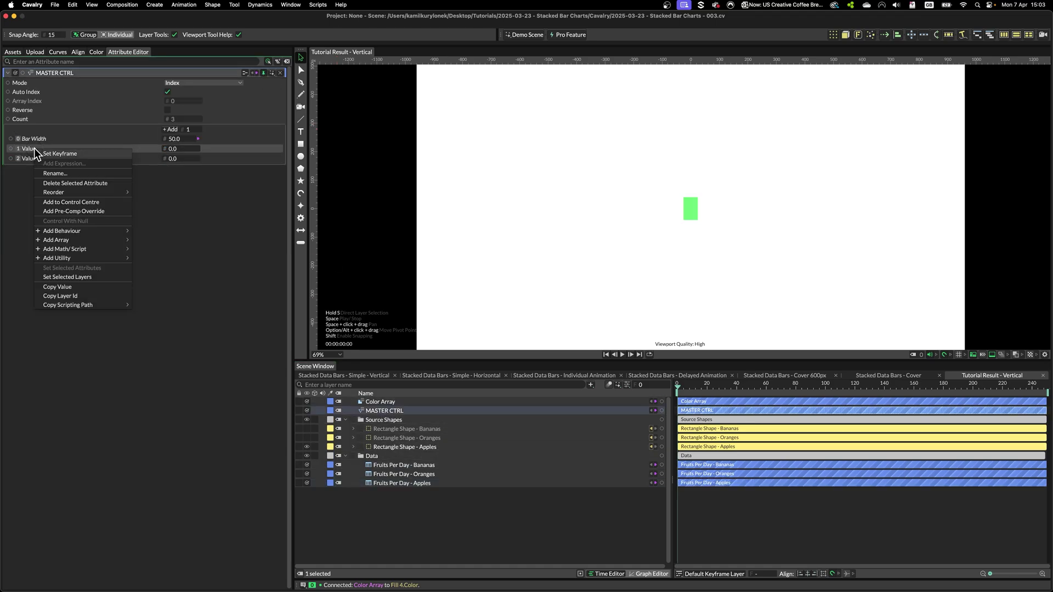
pyautogui.press('Escape')
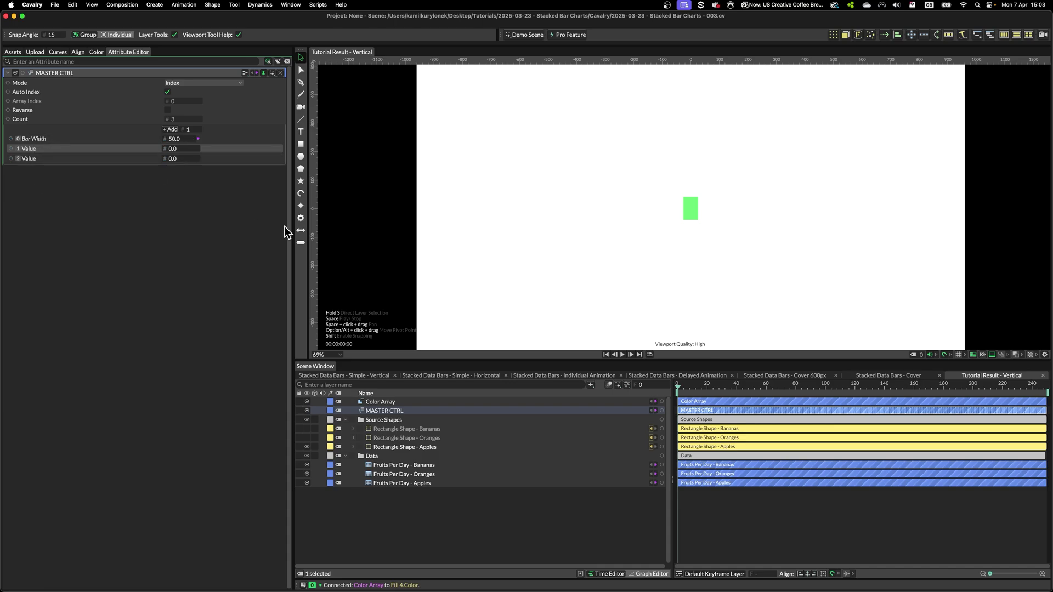
pyautogui.rightClick(35, 148)
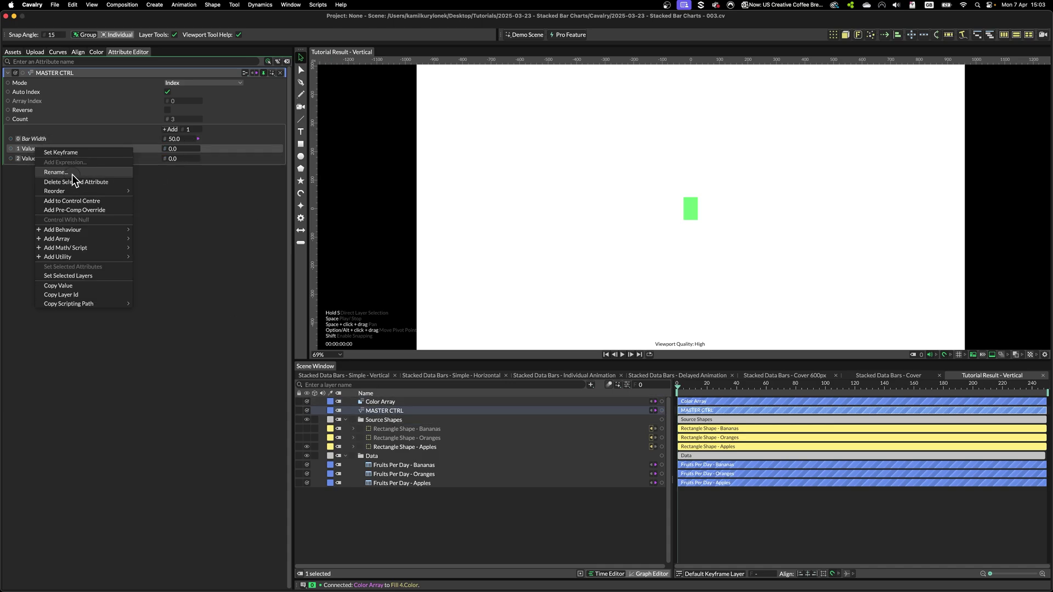
pyautogui.click(71, 174)
pyautogui.write('Data Max')
pyautogui.press('Return')
pyautogui.rightClick(49, 158)
pyautogui.click(79, 183)
pyautogui.write('Data Max in Pixels')
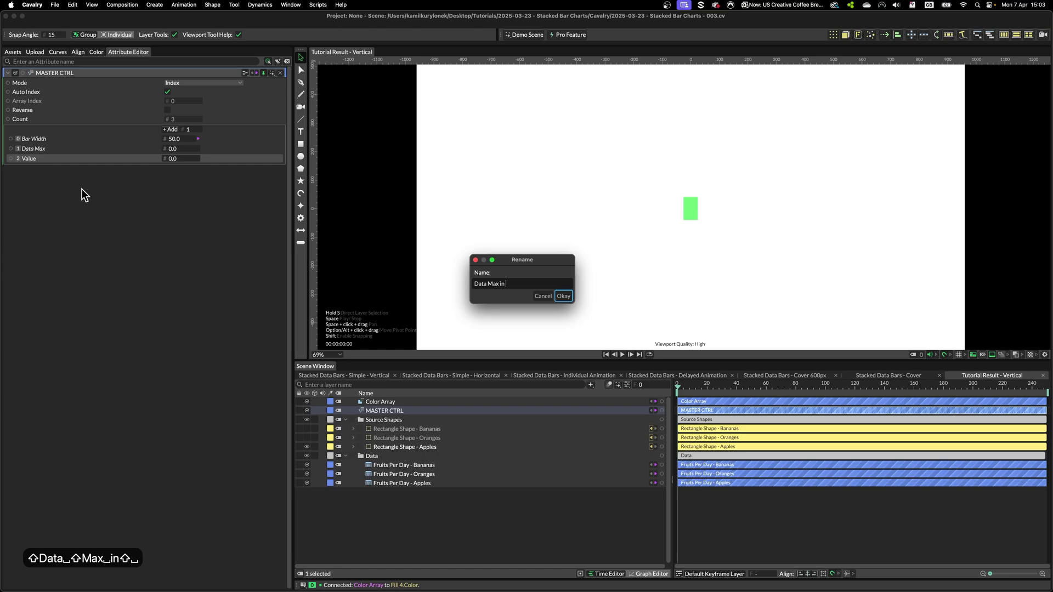
pyautogui.press('Return')
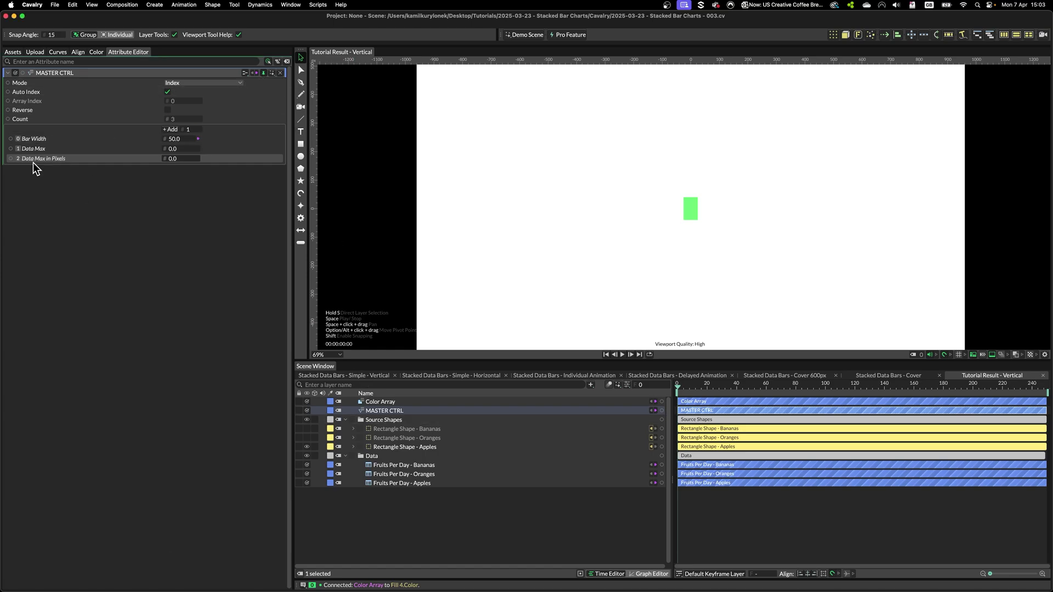
# Set Data Max to 5 and Data Max in Pixels to 200, checking the spreadsheet's largest value.
pyautogui.click(174, 149)
pyautogui.press('super+Tab')
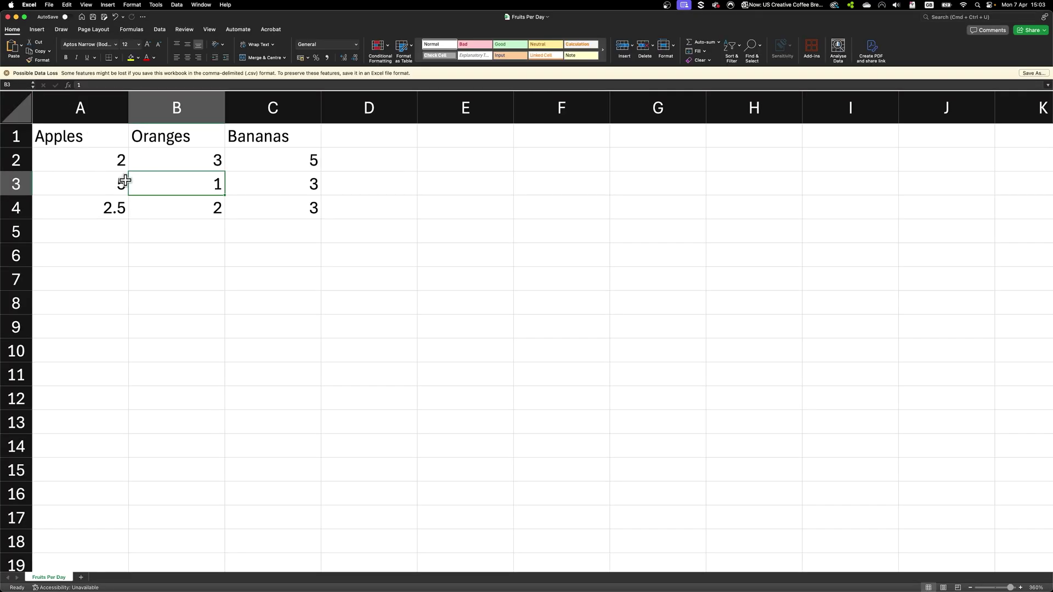
pyautogui.press('super+Tab')
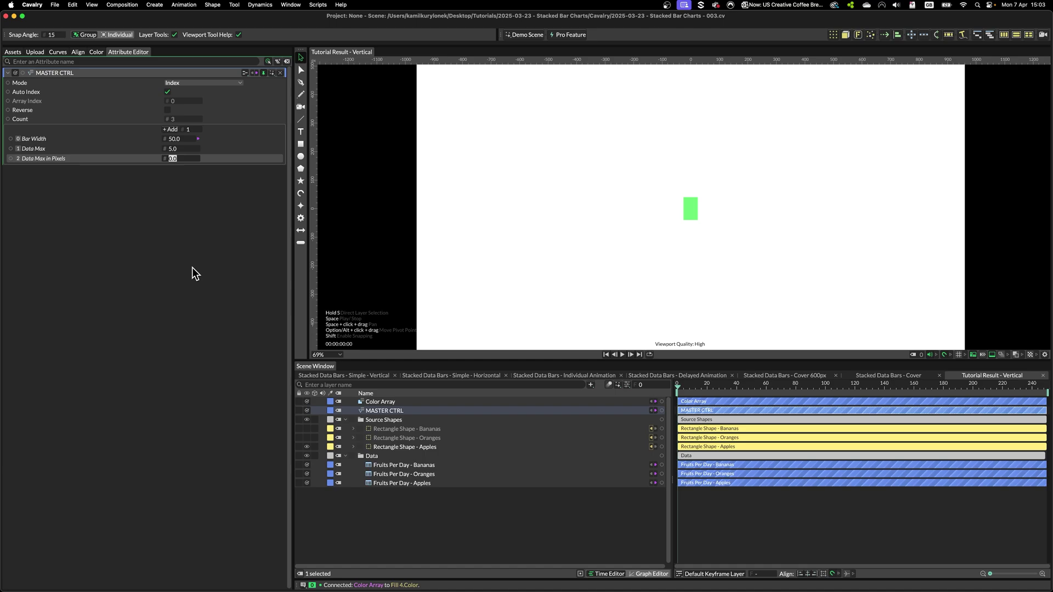
pyautogui.write('200')
pyautogui.press('Return')
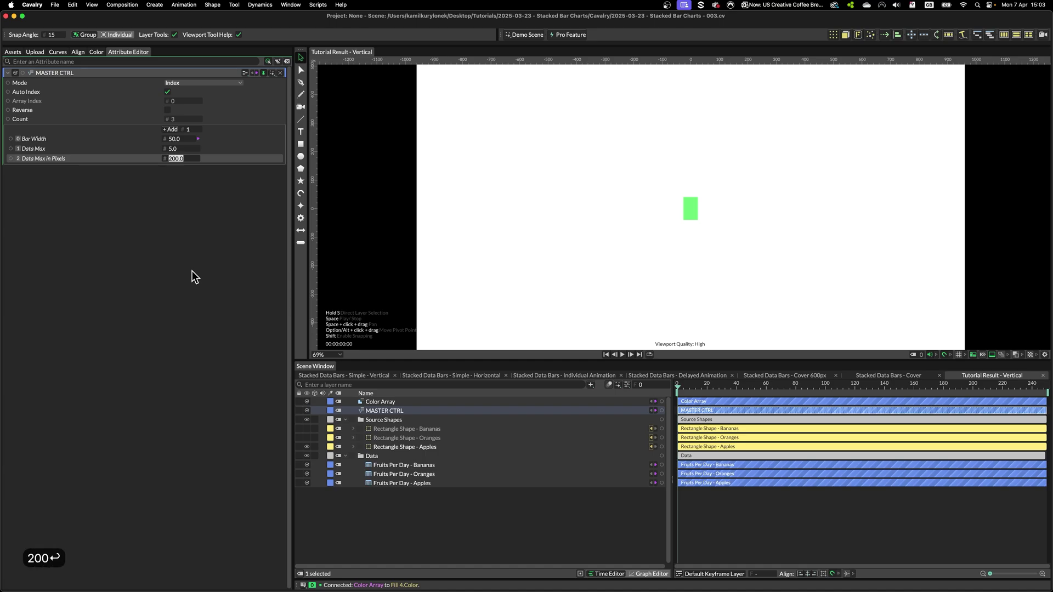
# Link Data Max and Data Max in Pixels to the Apples and Oranges Number Range maximums.
pyautogui.click(422, 484)
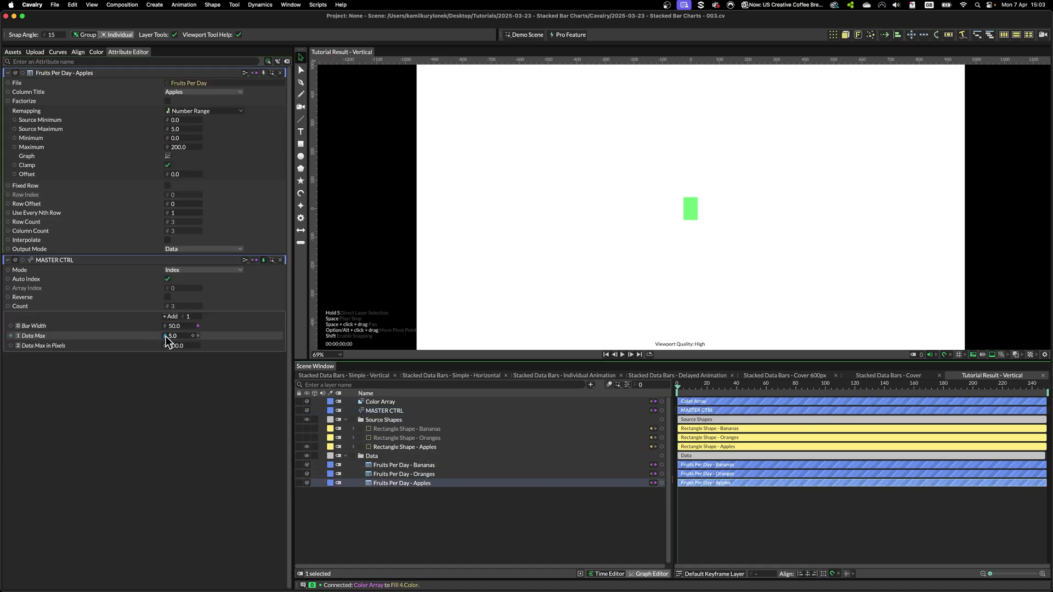
pyautogui.moveTo(165, 336)
pyautogui.mouseDown()
pyautogui.moveTo(314, 344)
pyautogui.moveTo(70, 100)
pyautogui.moveTo(52, 129)
pyautogui.moveTo(186, 129)
pyautogui.mouseUp()
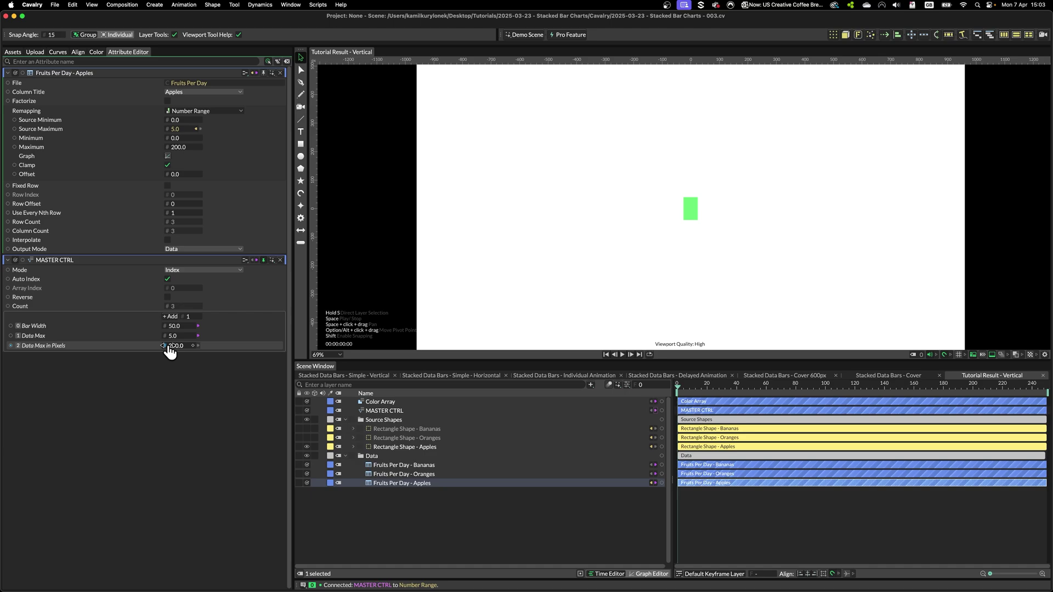
pyautogui.moveTo(166, 345)
pyautogui.mouseDown()
pyautogui.moveTo(40, 157)
pyautogui.moveTo(89, 141)
pyautogui.moveTo(187, 147)
pyautogui.mouseUp()
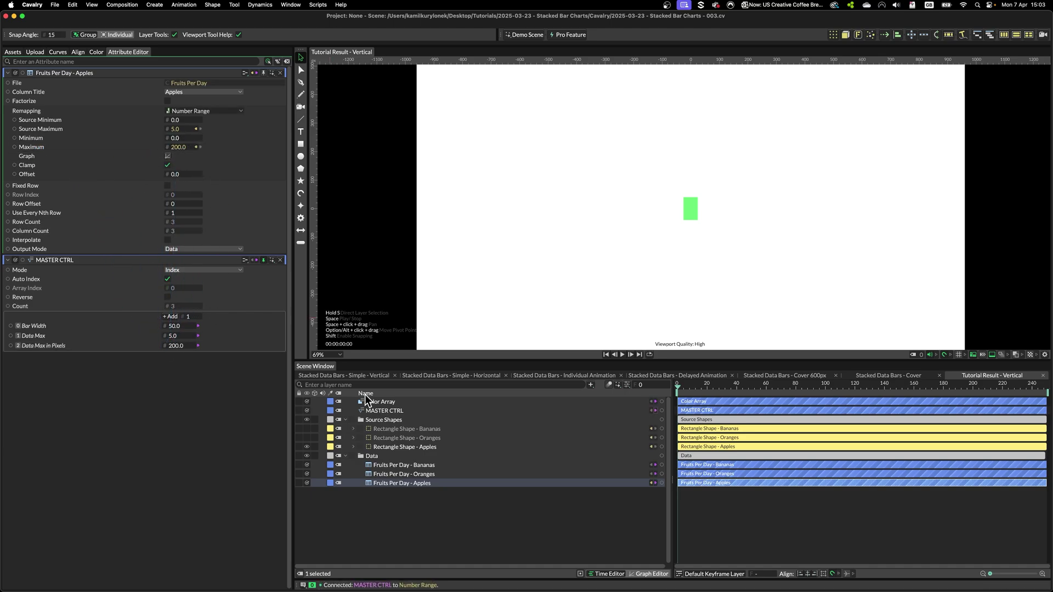
pyautogui.click(426, 474)
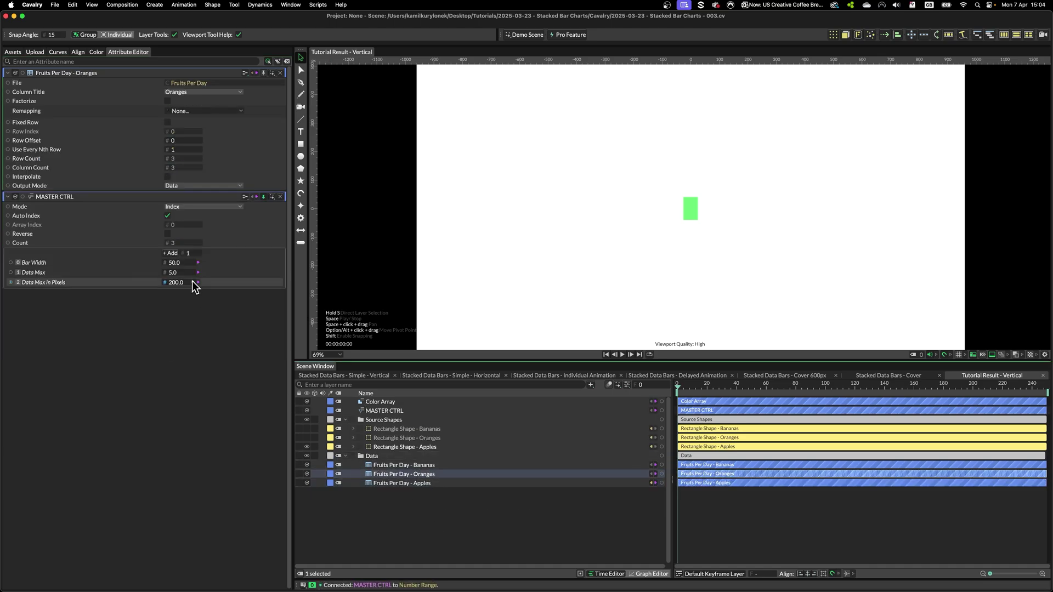
pyautogui.click(210, 112)
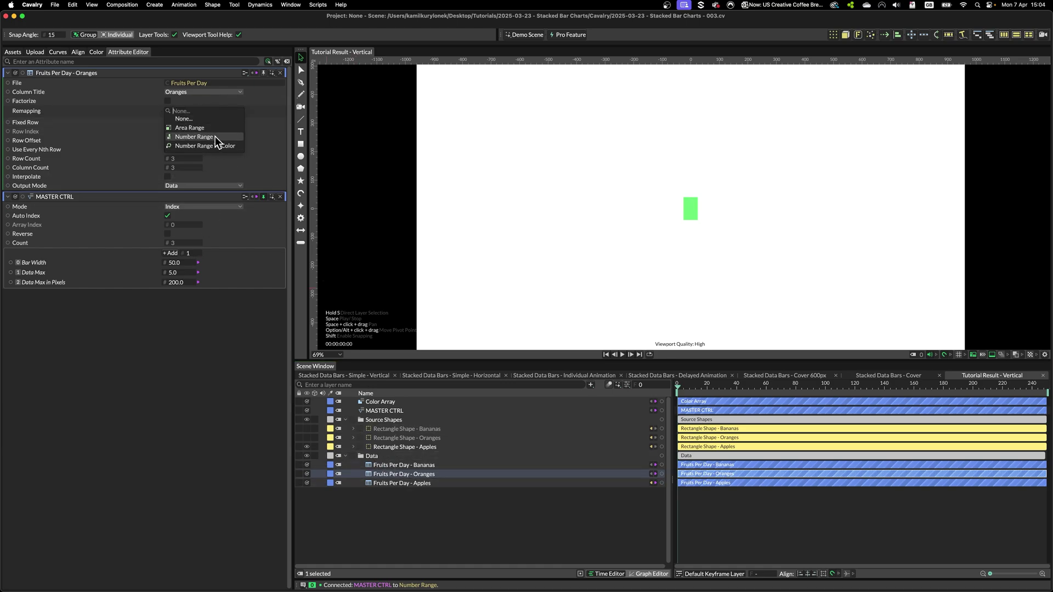
pyautogui.click(215, 136)
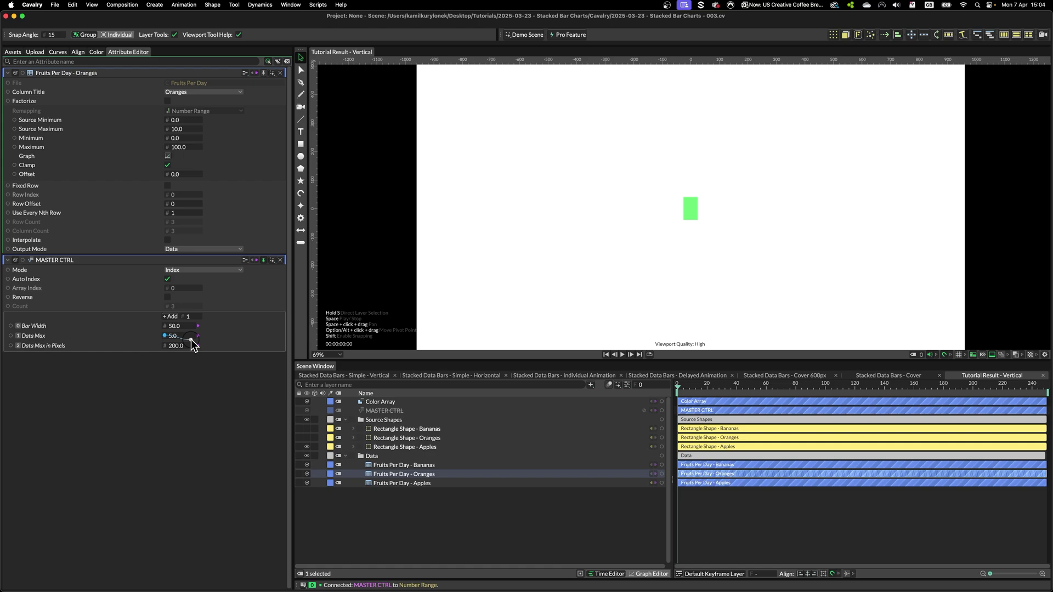
pyautogui.moveTo(198, 335); pyautogui.dragTo(175, 130)
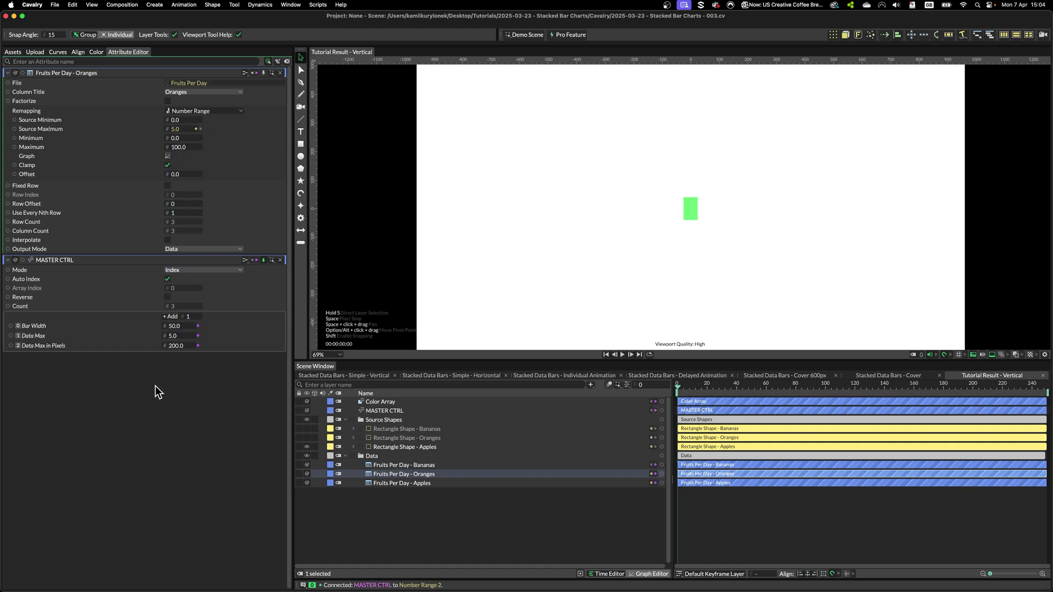
pyautogui.moveTo(166, 346); pyautogui.dragTo(180, 148)
# Remap Bananas with a Number Range driven by Data Max and Data Max in Pixels.
pyautogui.click(429, 459)
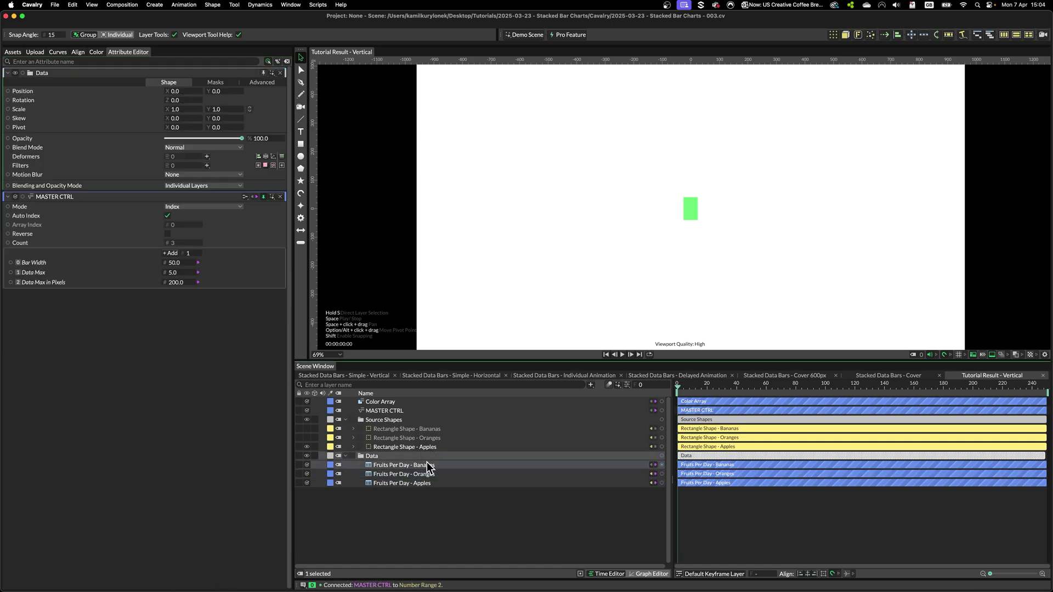
pyautogui.click(428, 464)
pyautogui.click(208, 110)
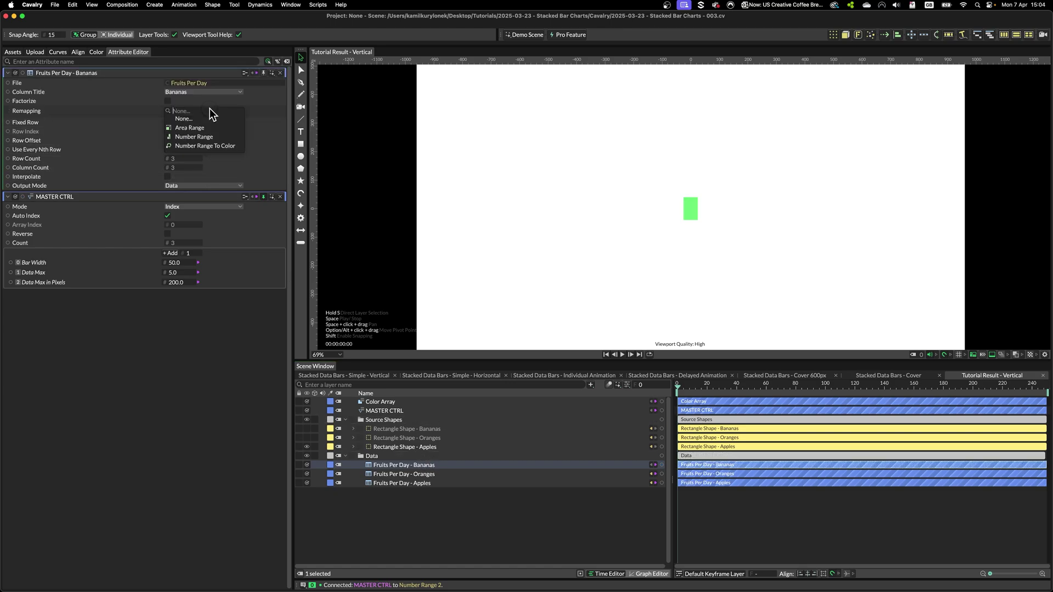
pyautogui.click(195, 137)
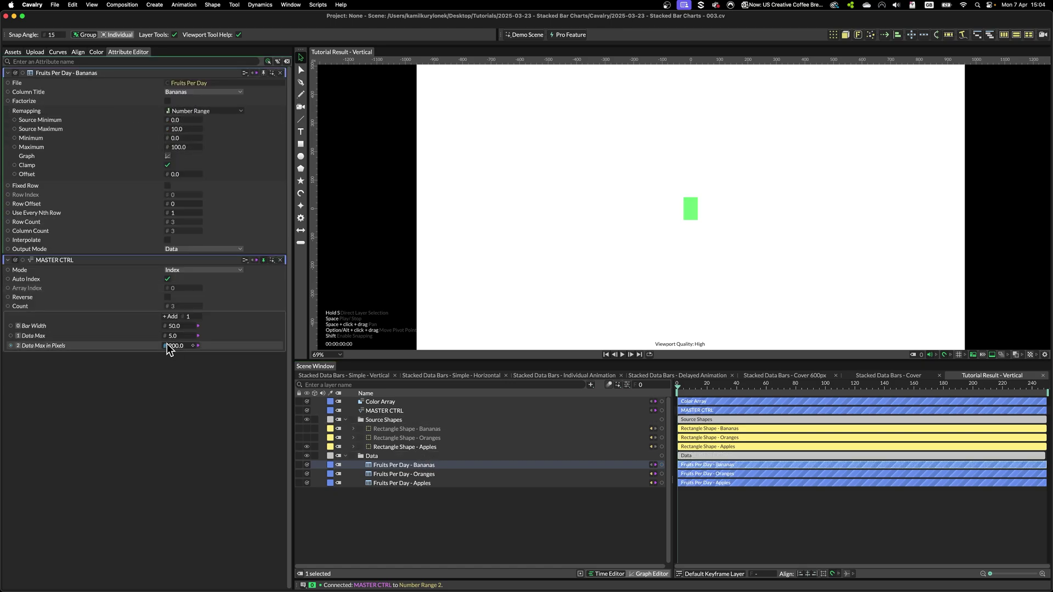
pyautogui.moveTo(165, 335); pyautogui.dragTo(241, 350)
pyautogui.moveTo(262, 282); pyautogui.dragTo(179, 130)
pyautogui.moveTo(169, 349); pyautogui.dragTo(182, 147)
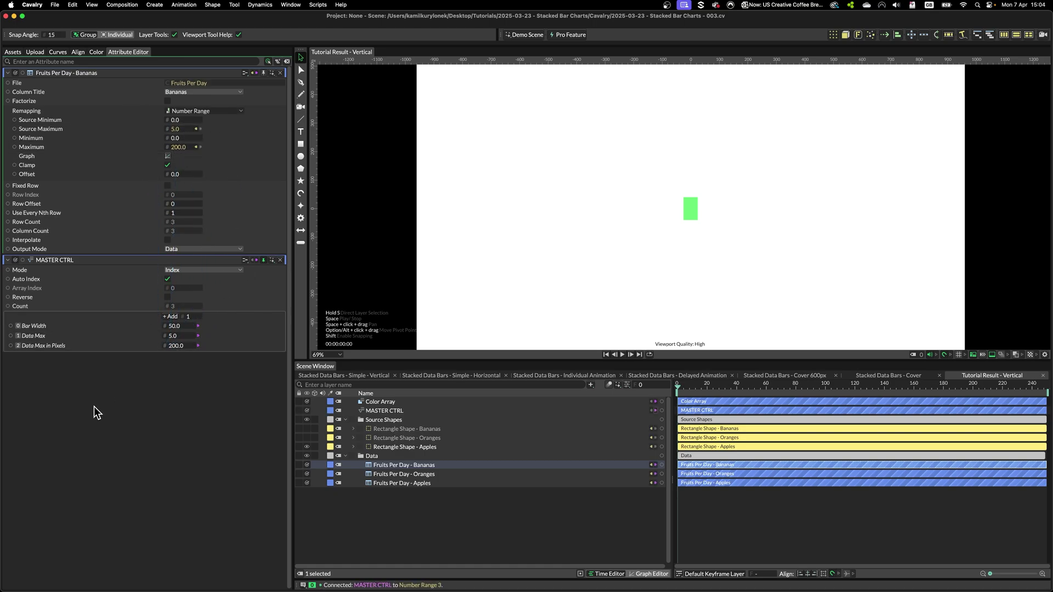
pyautogui.moveTo(306, 429); pyautogui.dragTo(306, 437)
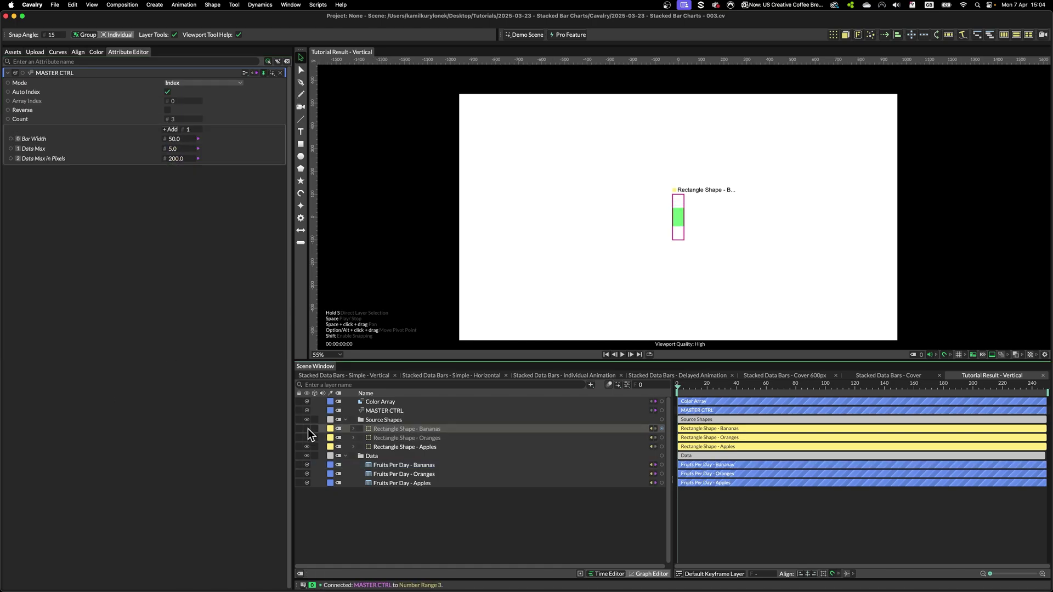
# Create a Duplicator from the Apples, Oranges and Bananas rectangle shapes.
pyautogui.click(345, 456)
pyautogui.click(431, 448)
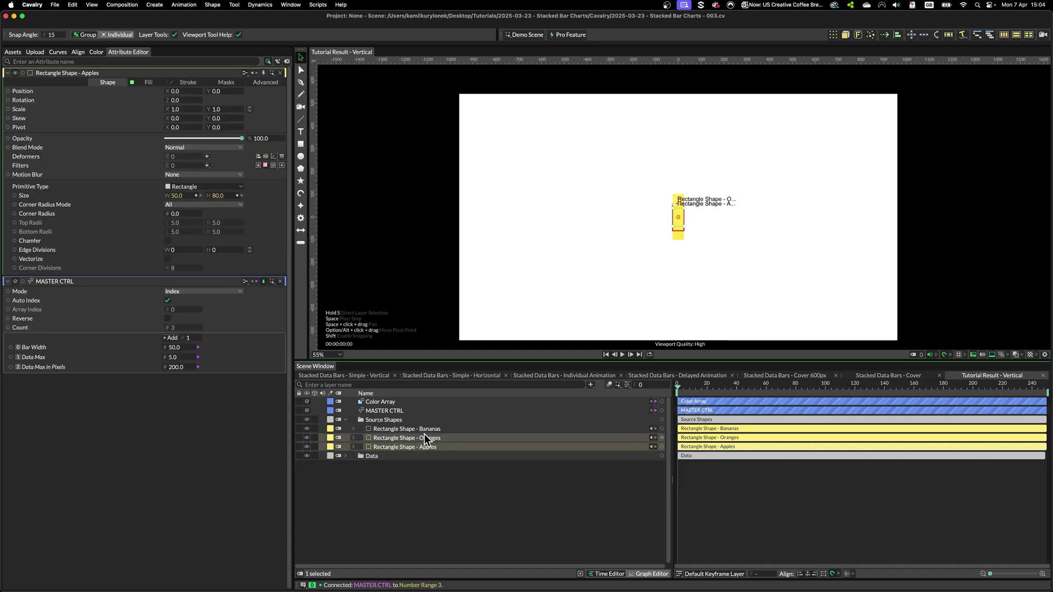
pyautogui.keyDown('shift'); pyautogui.click(416, 430); pyautogui.keyUp('shift')
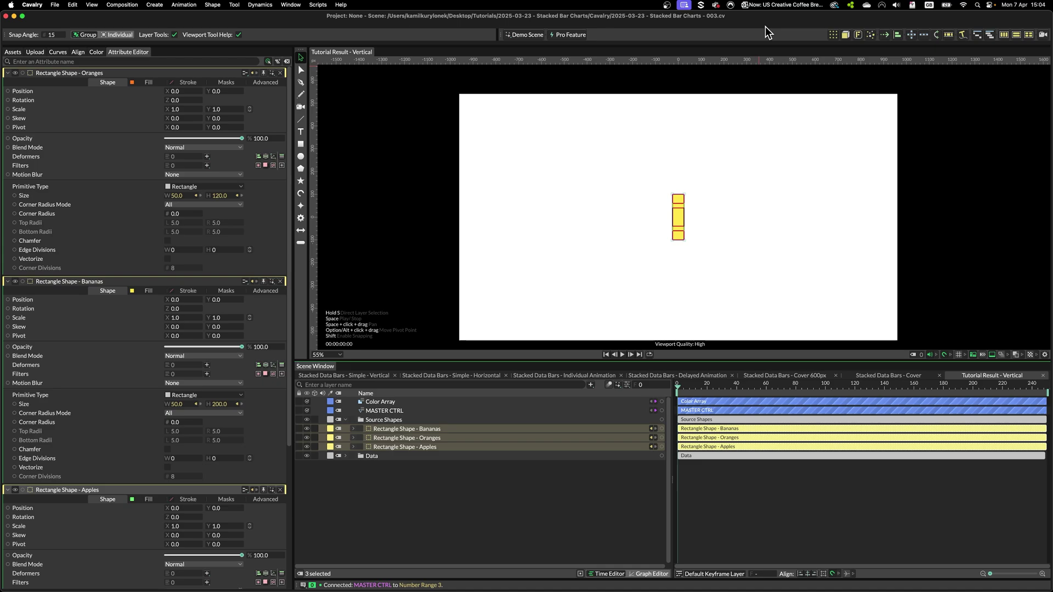
pyautogui.hscroll(3, 713, 188)
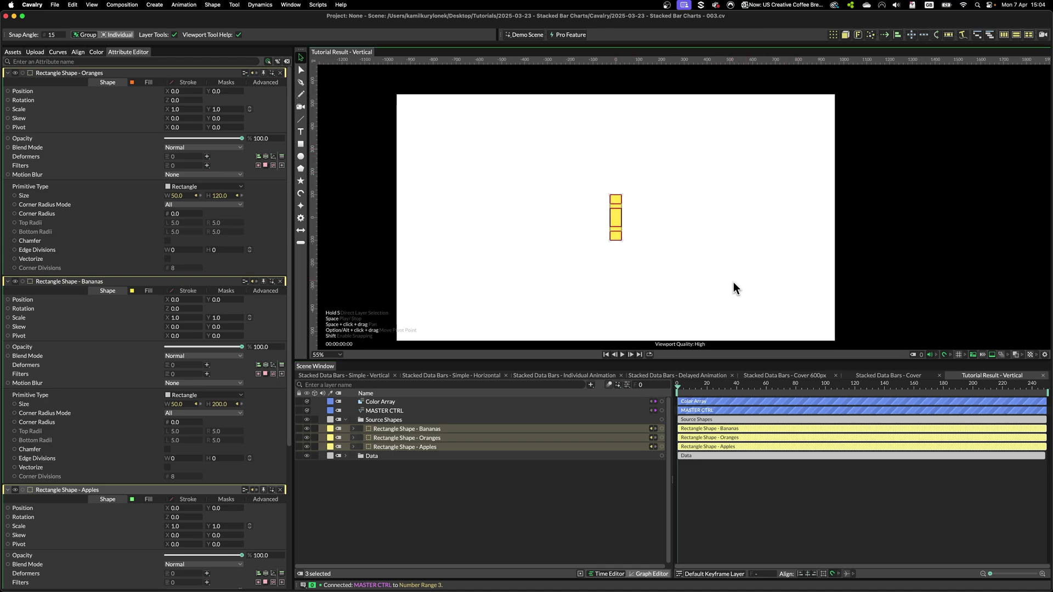
pyautogui.click(832, 35)
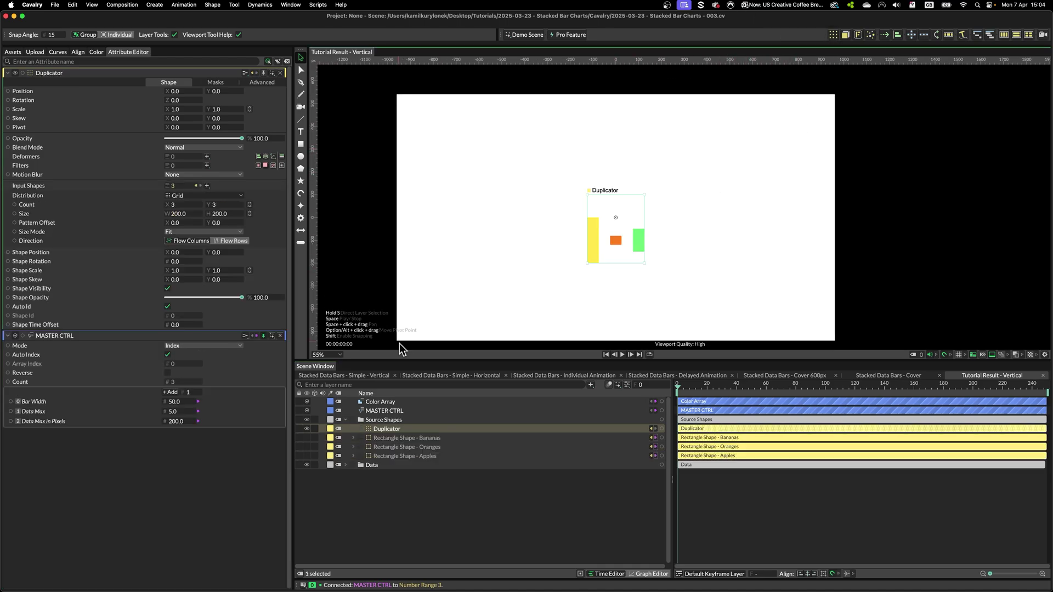
# Move the duplicator above Source Shapes and rename it 'Data - Single Bar'.
pyautogui.moveTo(386, 425); pyautogui.dragTo(386, 418)
pyautogui.press('Return')
pyautogui.write('S')
pyautogui.press('BackSpace')
pyautogui.write('Data')
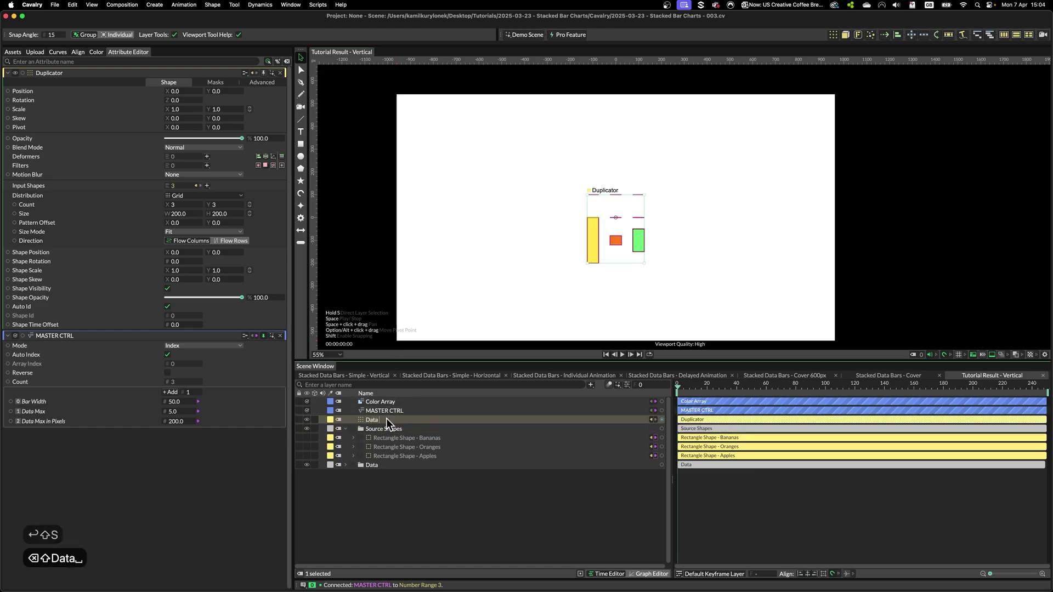
pyautogui.write(' - Single Bar')
pyautogui.press('Return')
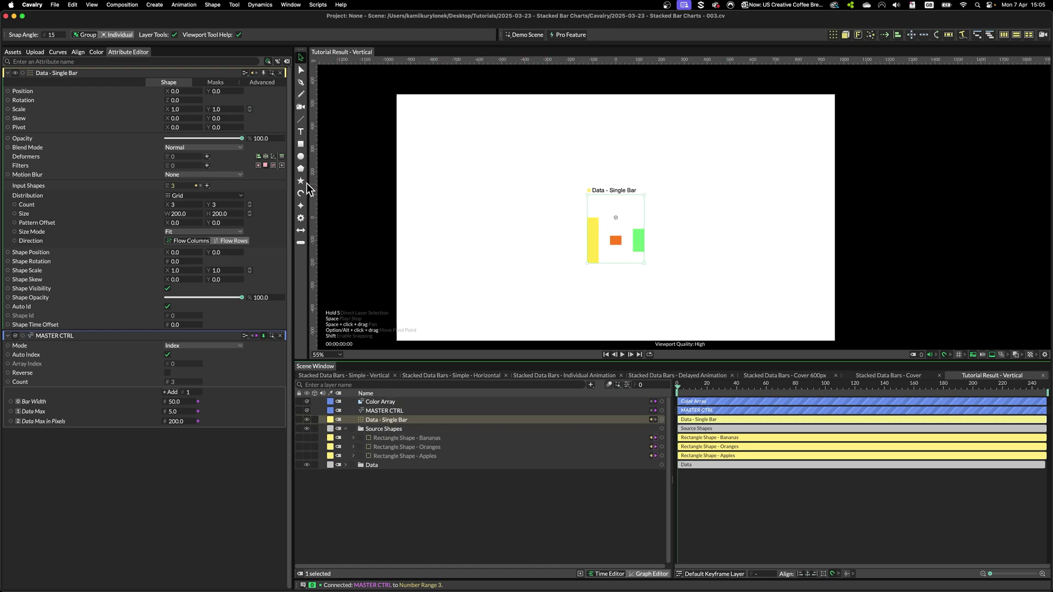
# Switch Data - Single Bar's Distribution from Grid to Point and inspect the overlapping bars.
pyautogui.click(230, 195)
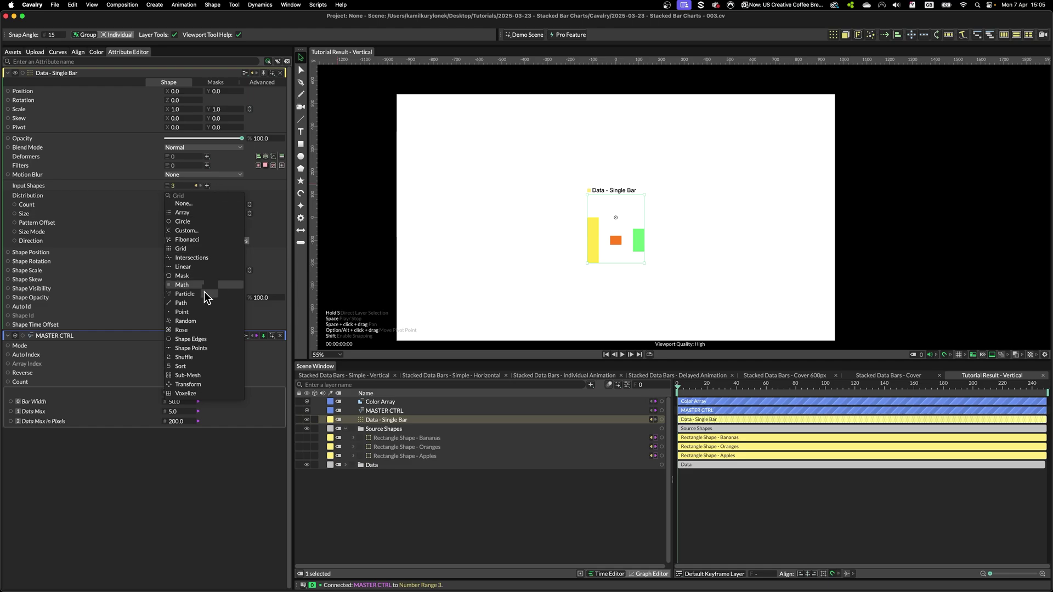
pyautogui.click(182, 312)
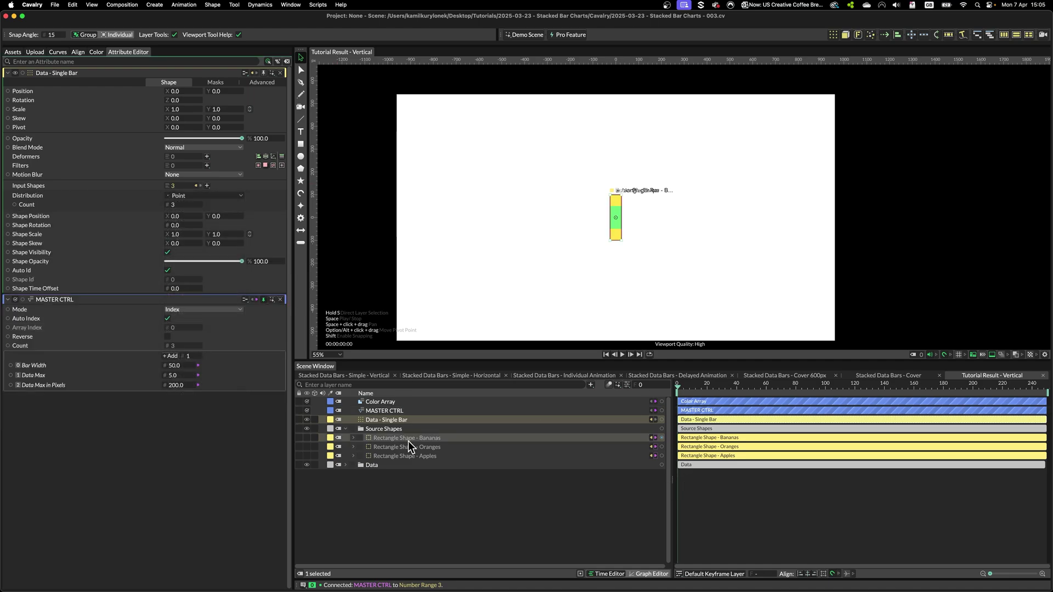
pyautogui.scroll(3, 642, 168)
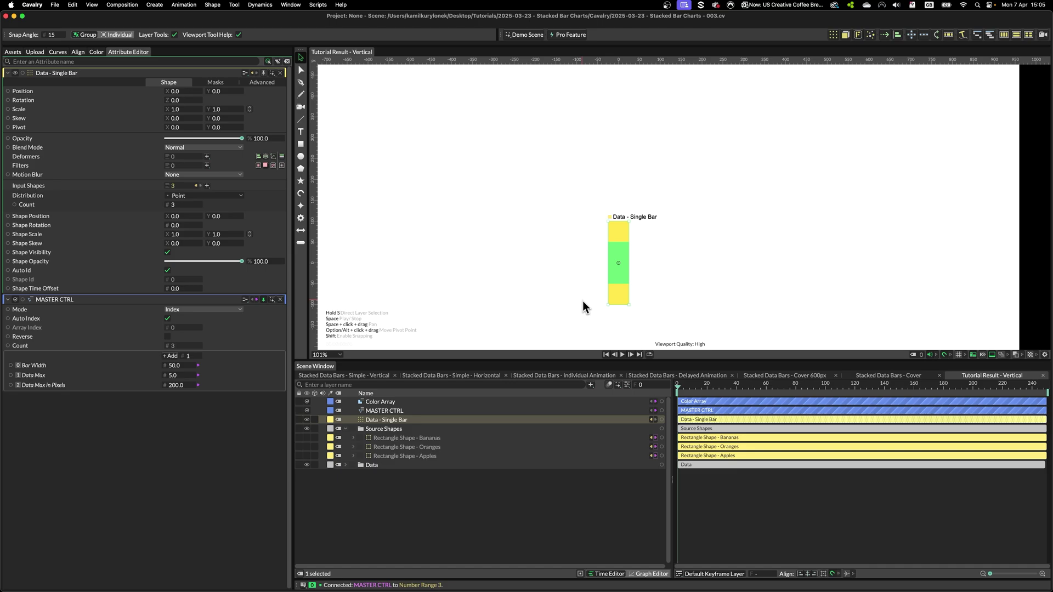
pyautogui.scroll(-4, 614, 241)
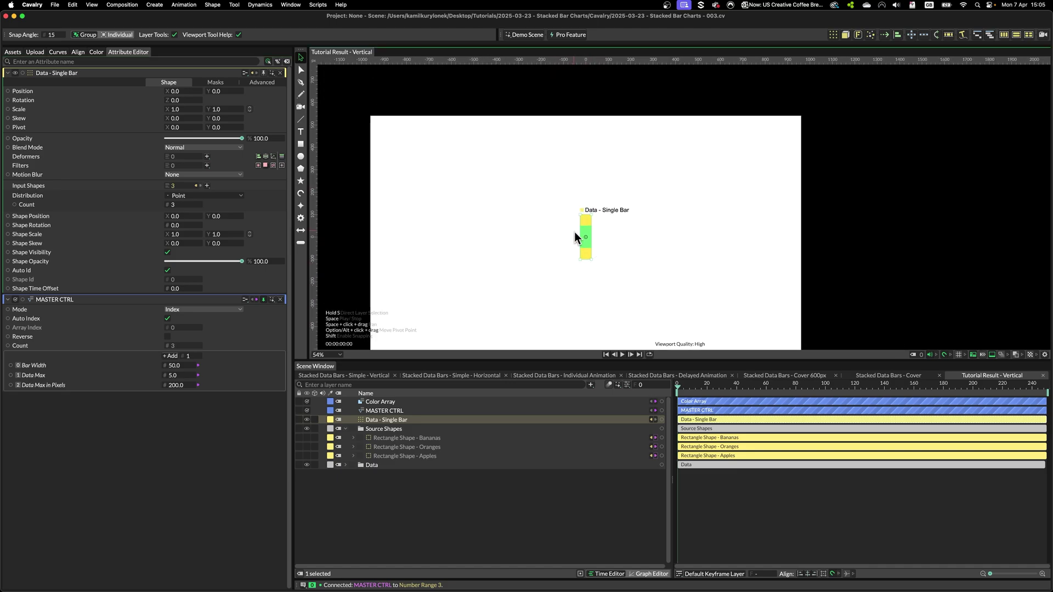
pyautogui.scroll(2, 574, 232)
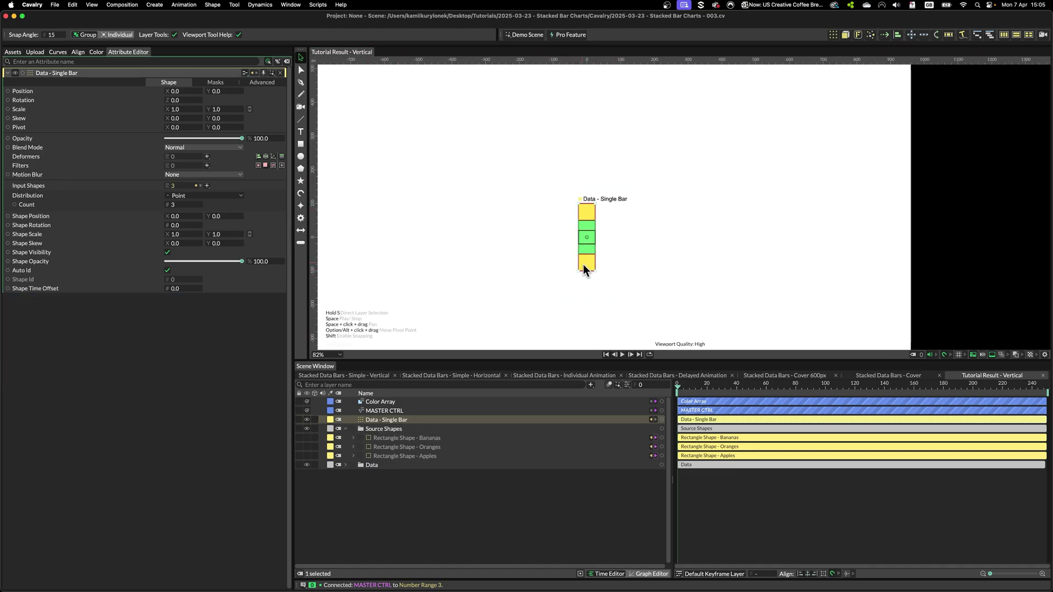
pyautogui.scroll(10, 605, 261)
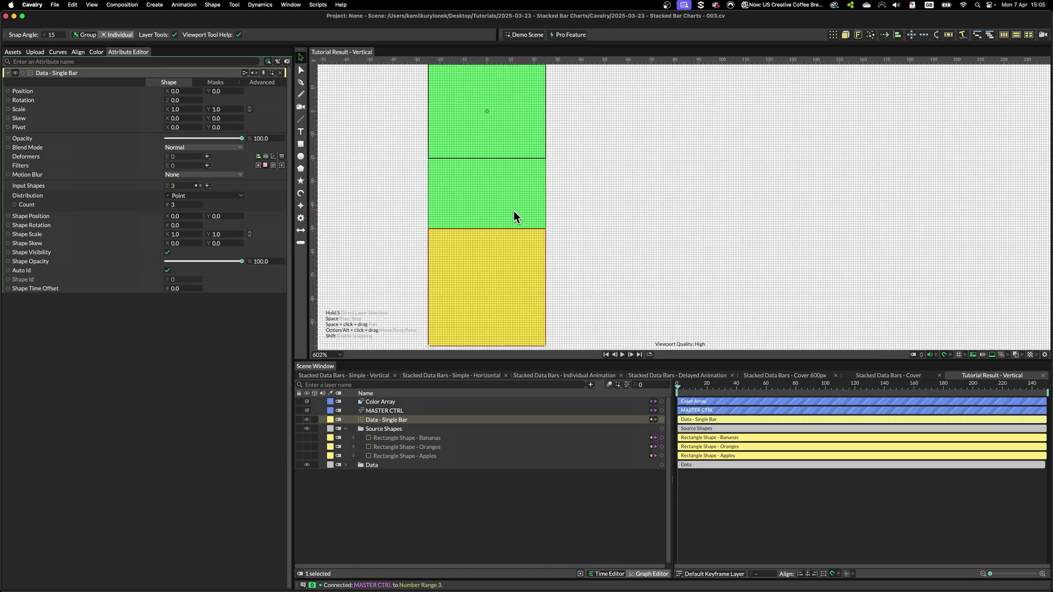
pyautogui.scroll(-5, 513, 211)
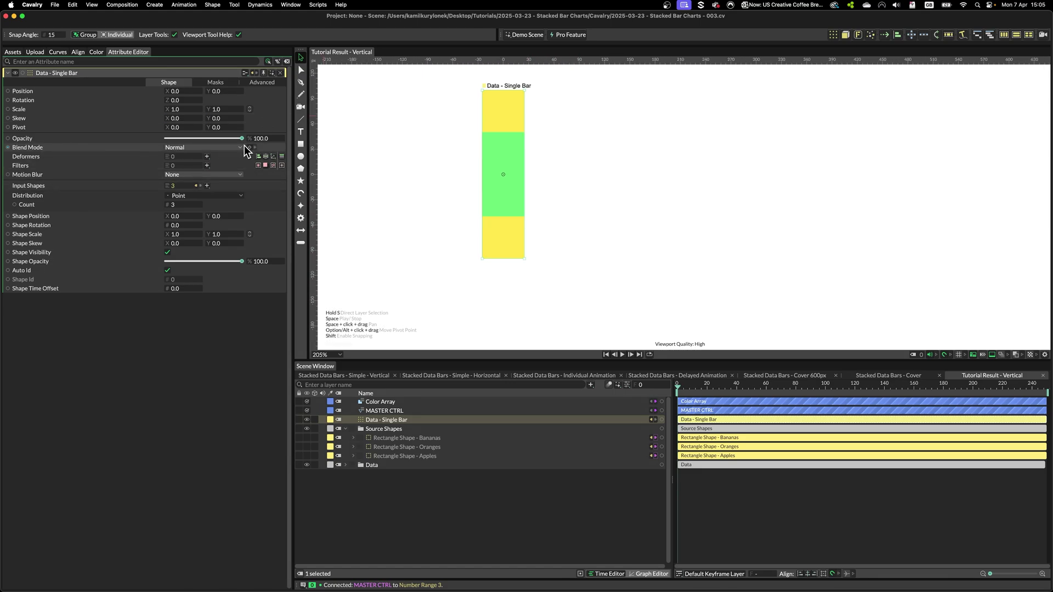
pyautogui.click(206, 157)
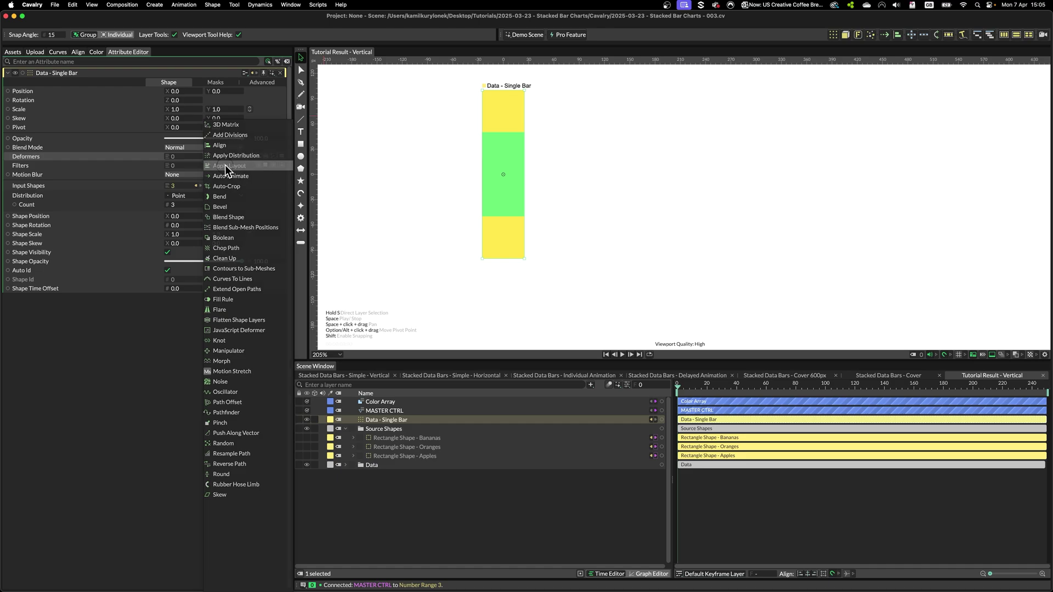
# Add an Apply Layout deformer to Data - Single Bar.
pyautogui.click(224, 166)
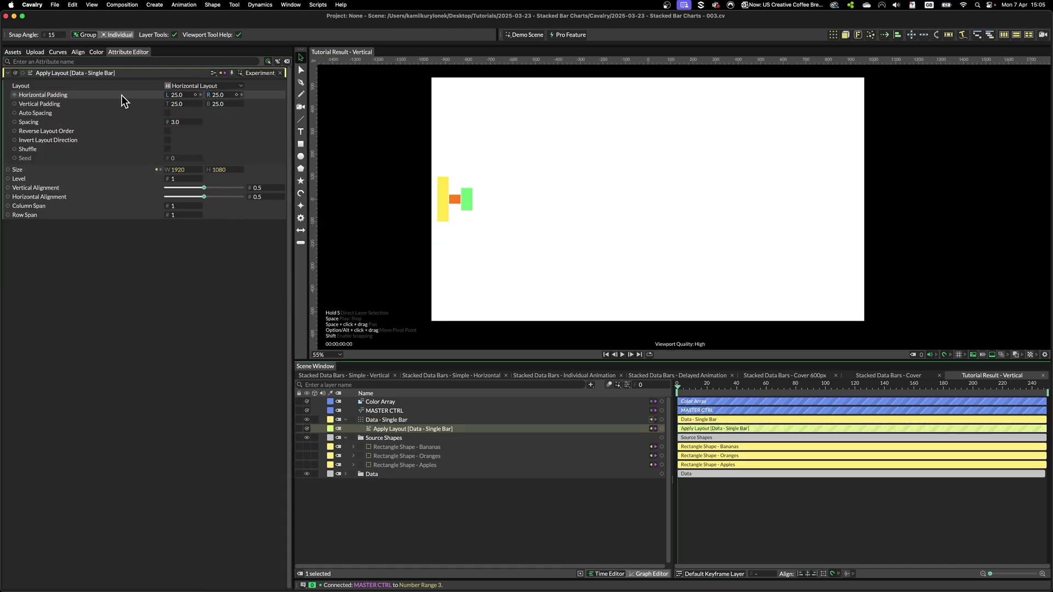
pyautogui.scroll(5, 538, 228)
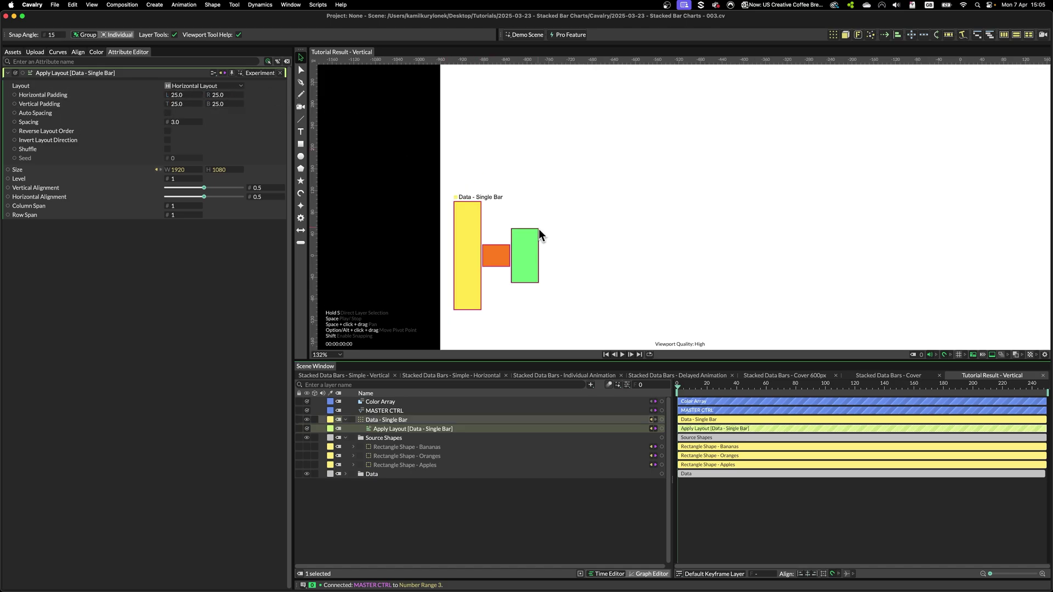
pyautogui.moveTo(176, 122); pyautogui.dragTo(211, 127)
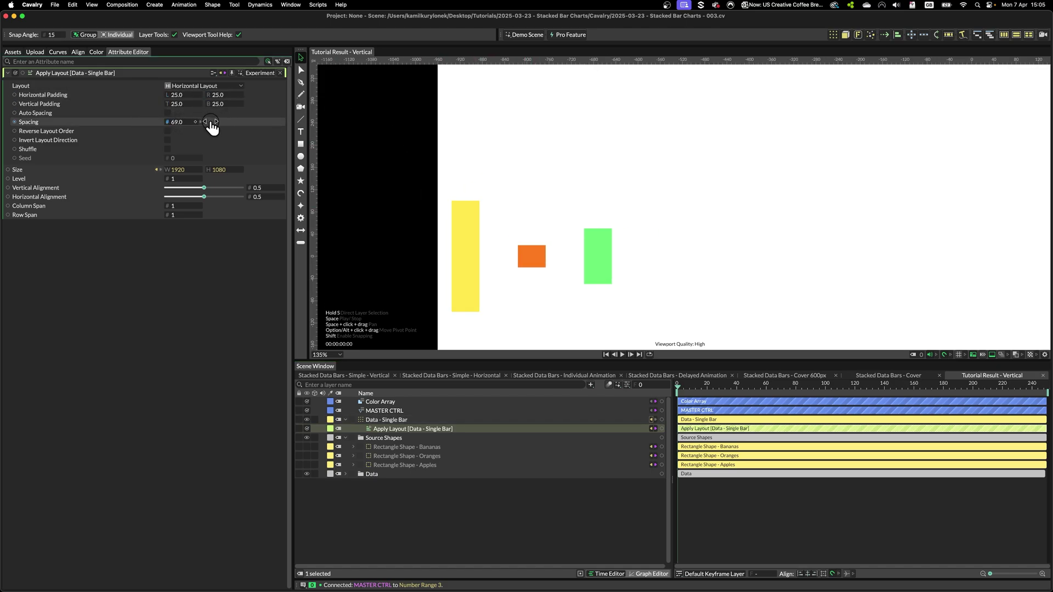
pyautogui.click(406, 419)
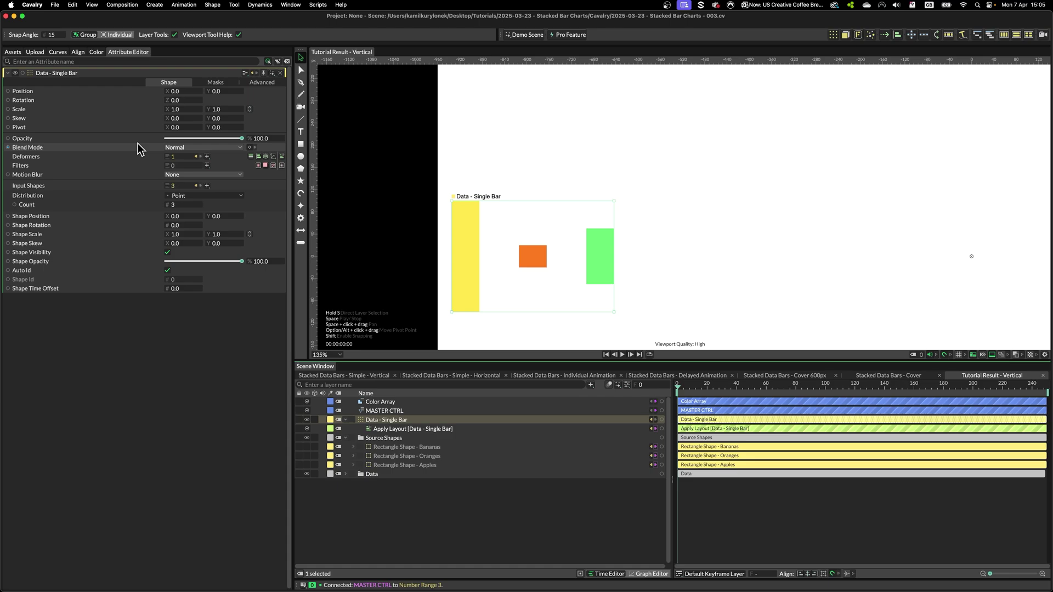
pyautogui.click(385, 426)
# Set the Apply Layout to Vertical Layout with 0 spacing.
pyautogui.click(192, 85)
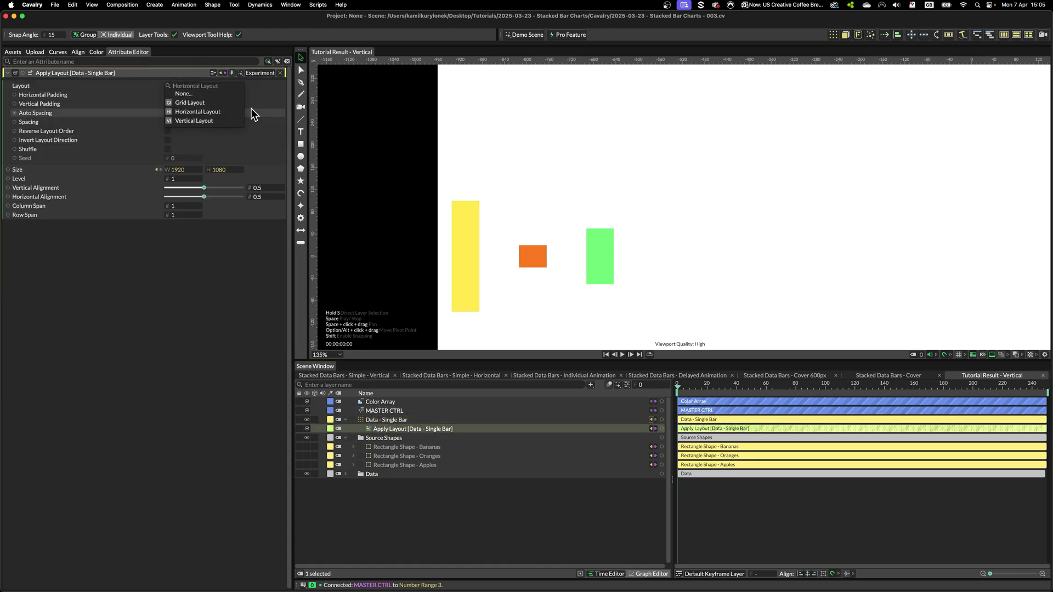
pyautogui.click(186, 121)
pyautogui.scroll(-5, 713, 214)
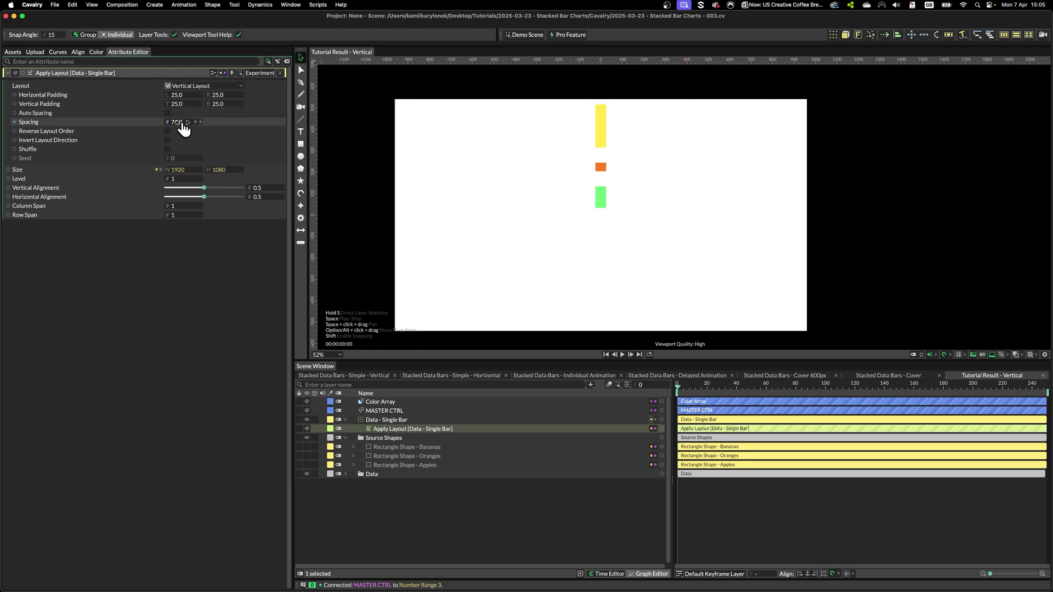
pyautogui.click(180, 122)
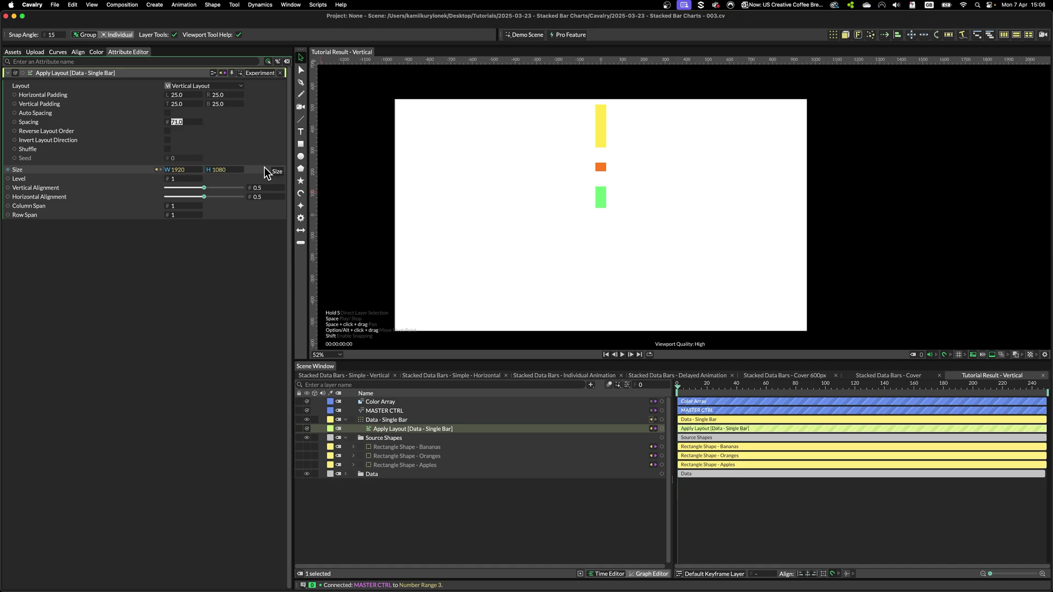
pyautogui.write('0')
pyautogui.press('Return')
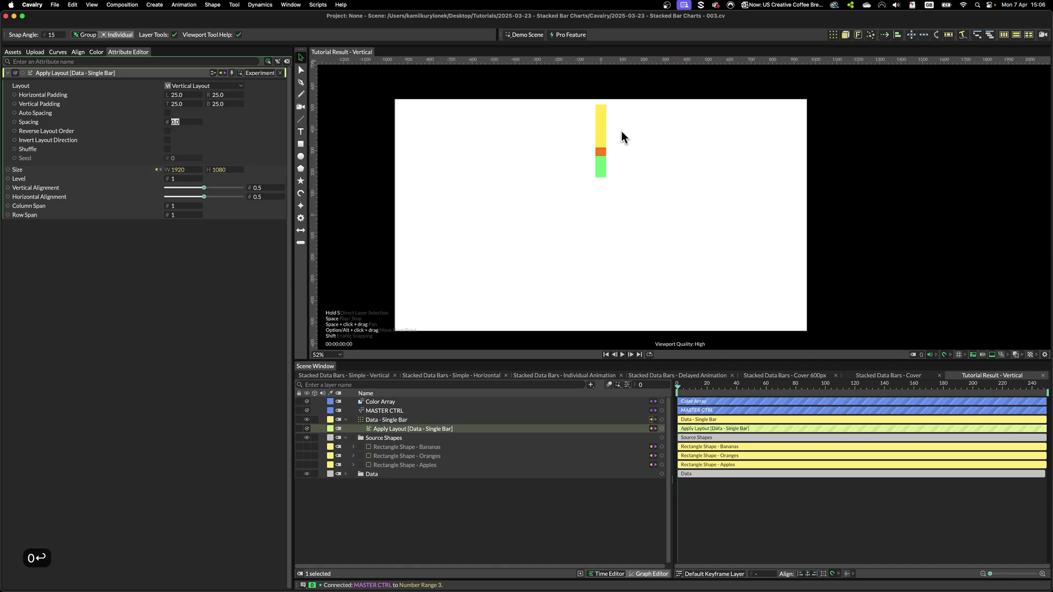
pyautogui.scroll(6, 620, 131)
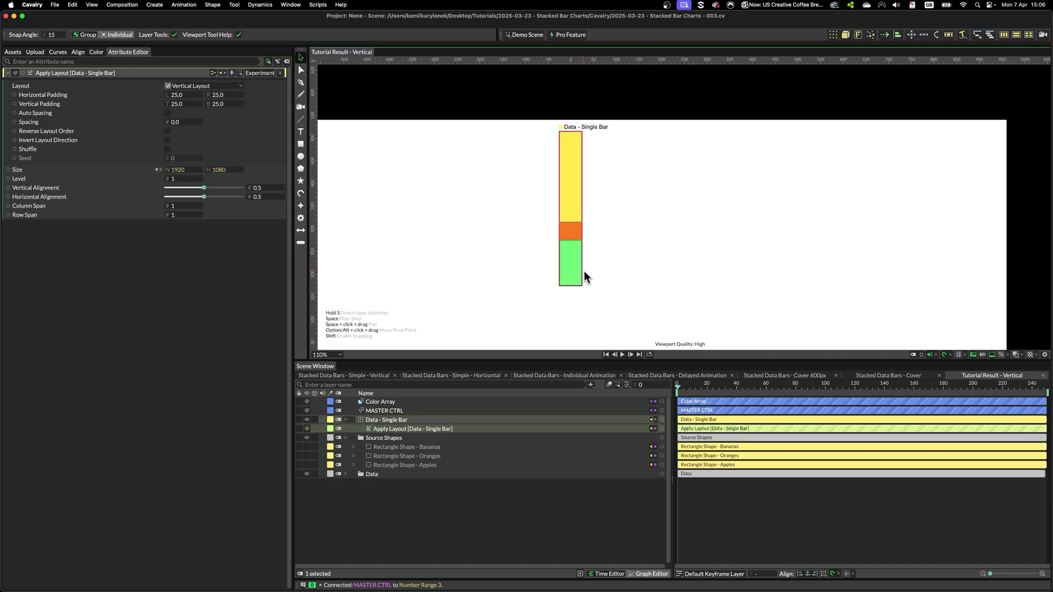
pyautogui.scroll(2, 574, 228)
pyautogui.hscroll(3, 574, 229)
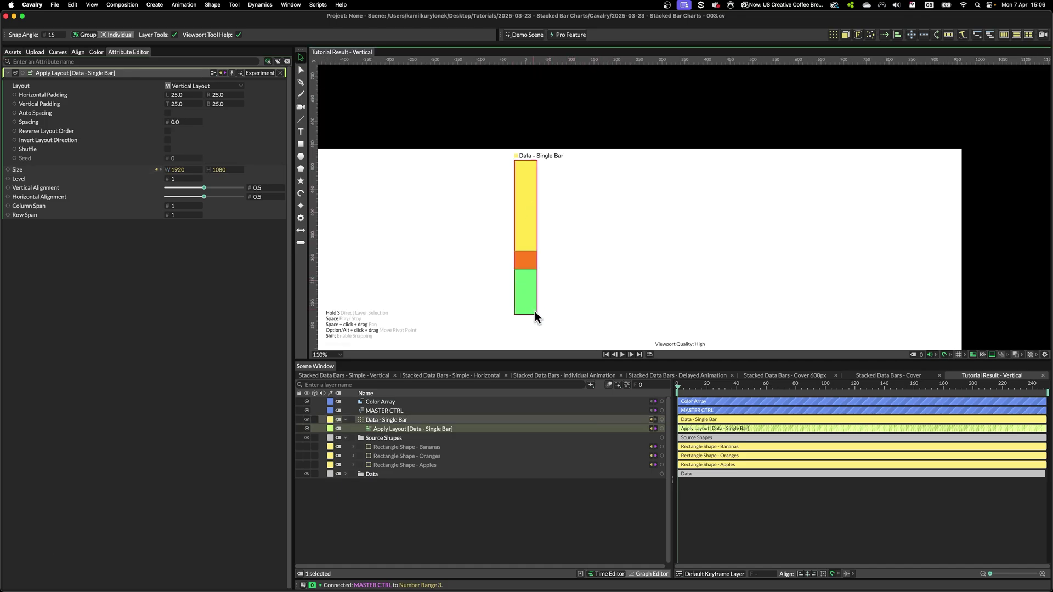
pyautogui.hscroll(2, 515, 228)
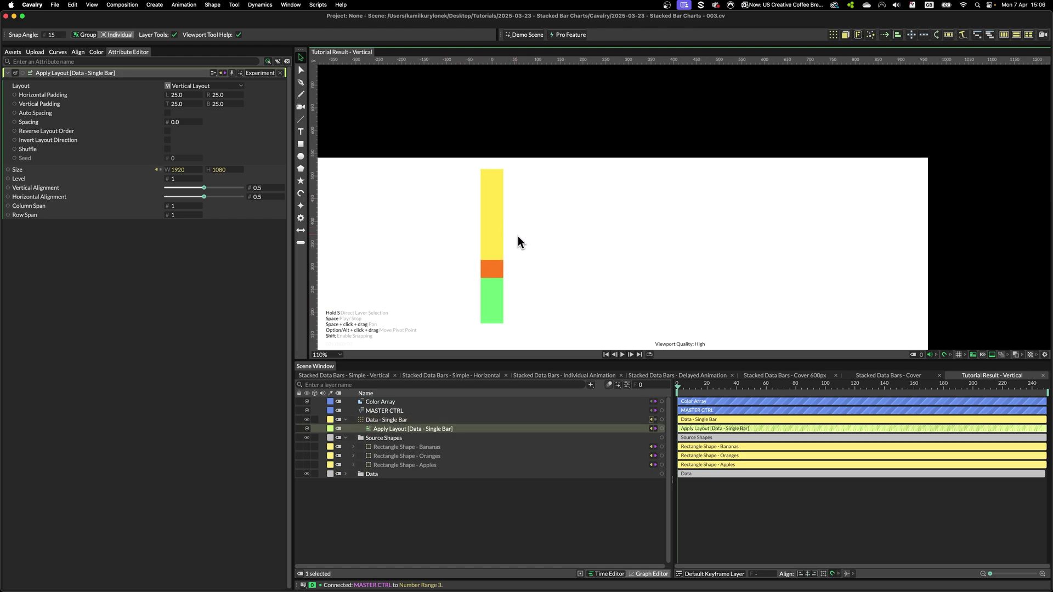
pyautogui.scroll(-5, 517, 236)
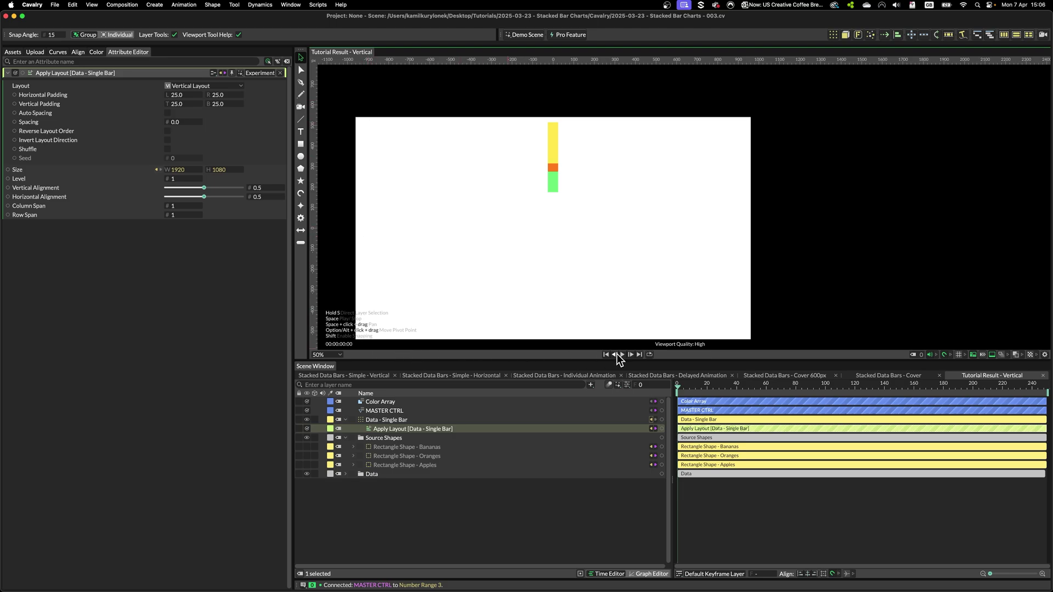
pyautogui.hscroll(-3, 545, 207)
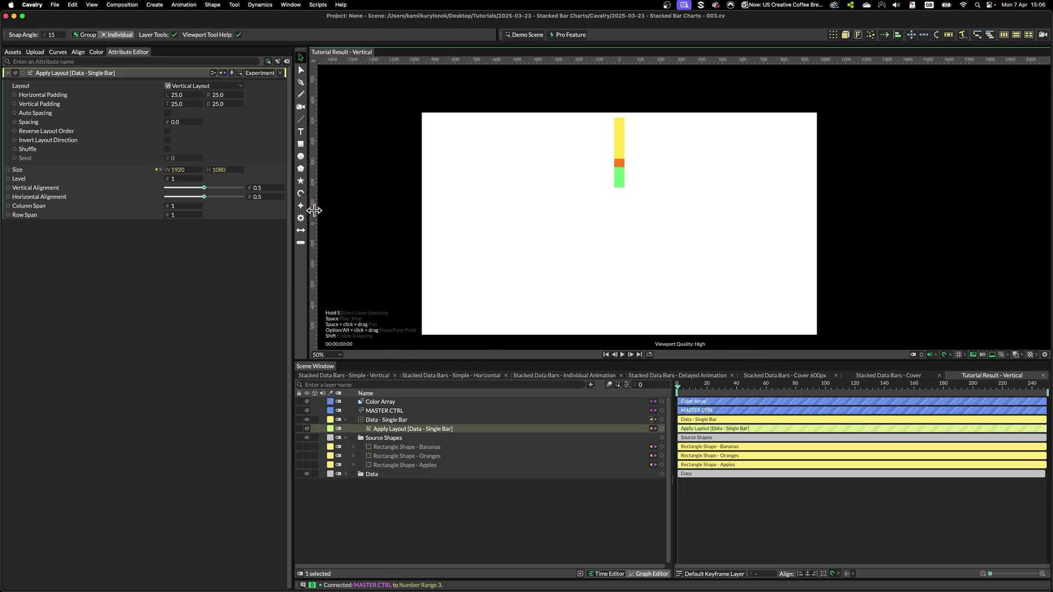
# Unlink the Apply Layout size from the composition resolution and set it to 0 by 0.
pyautogui.moveTo(156, 169); pyautogui.dragTo(156, 169)
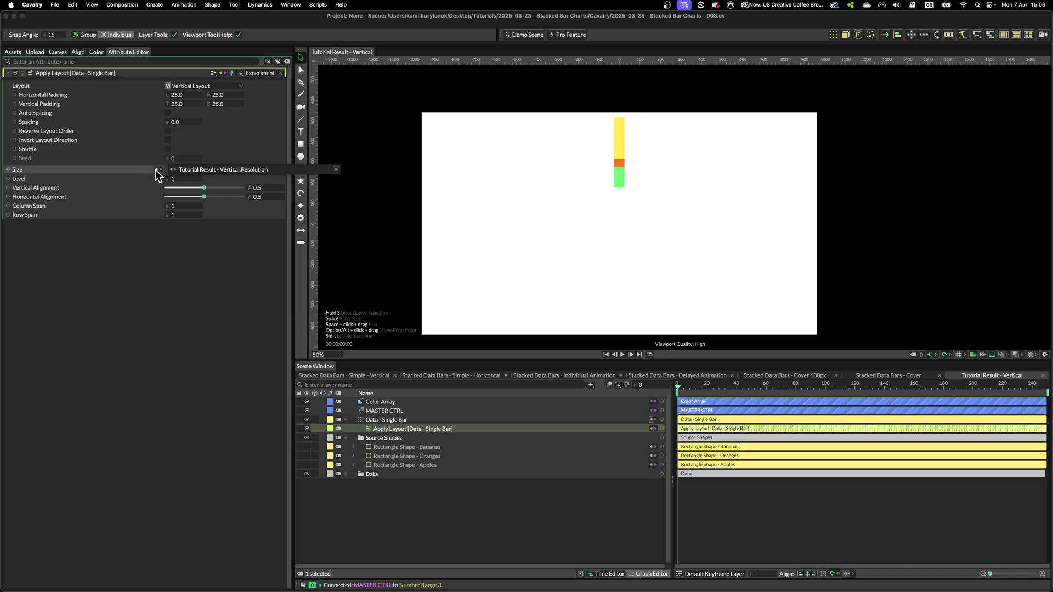
pyautogui.click(336, 169)
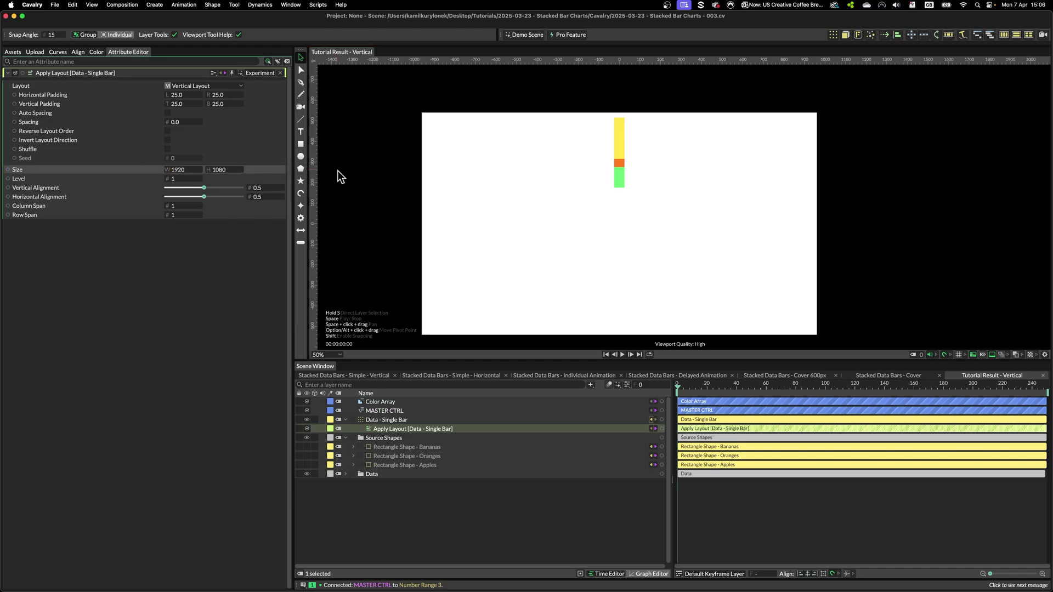
pyautogui.click(179, 169)
pyautogui.write('0')
pyautogui.press('Tab')
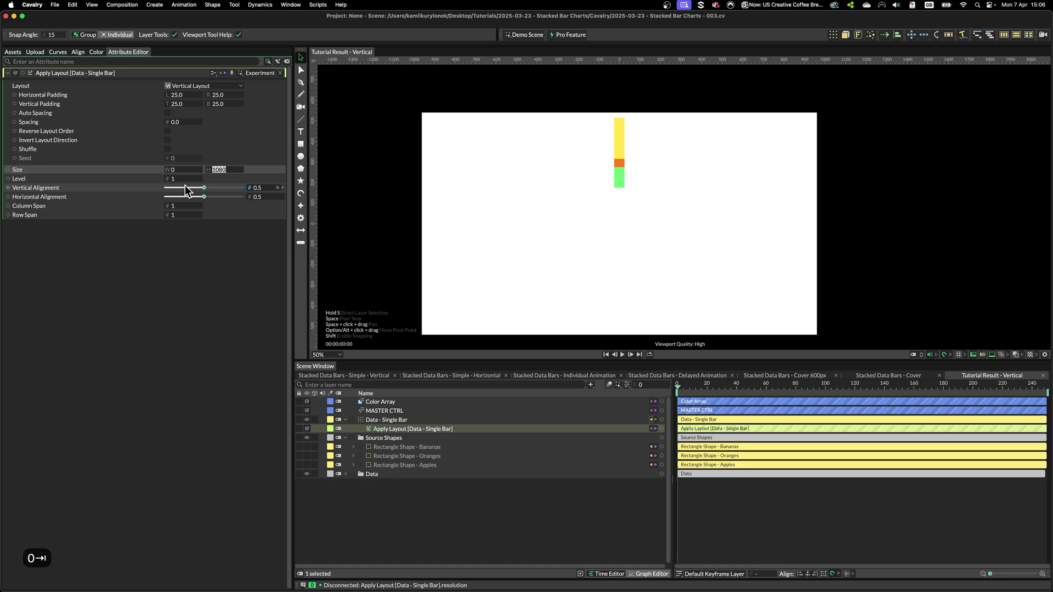
pyautogui.write('0')
pyautogui.press('Return')
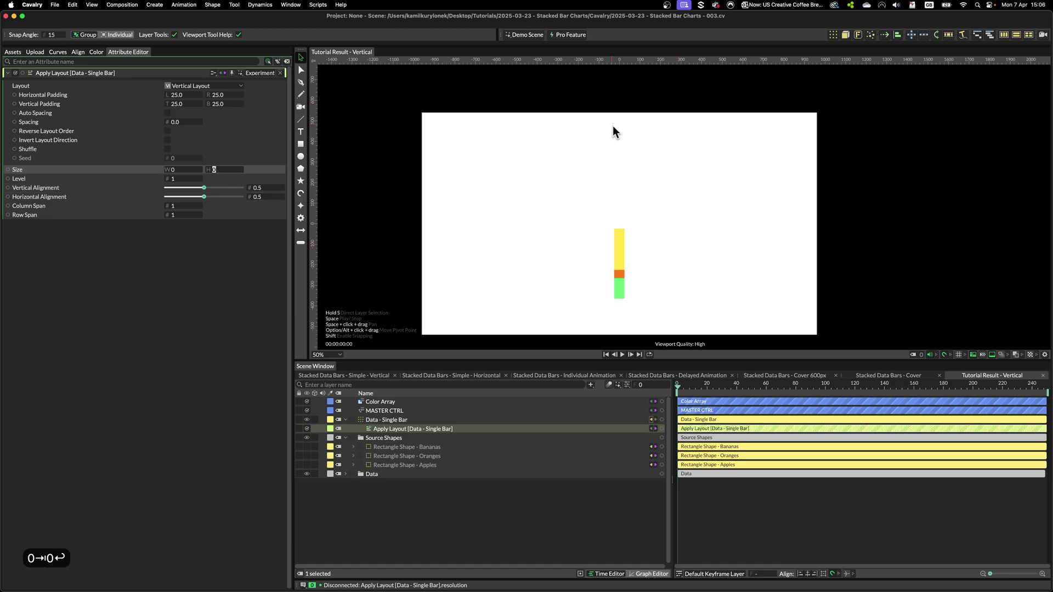
# Set the Apply Layout top and bottom vertical padding to 0.
pyautogui.click(383, 420)
pyautogui.scroll(3, 661, 222)
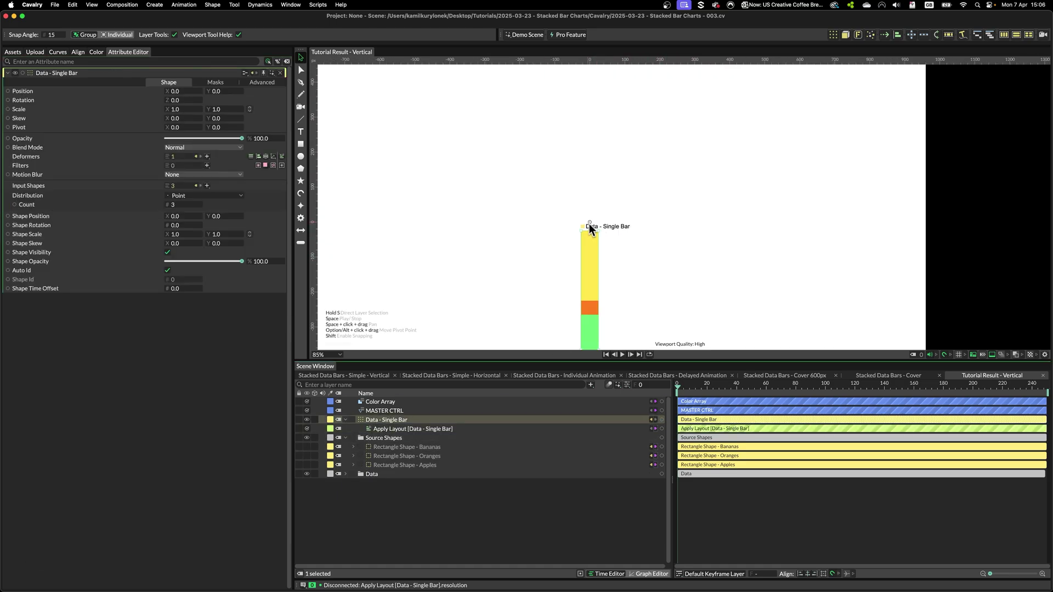
pyautogui.moveTo(588, 224); pyautogui.dragTo(592, 236)
pyautogui.press('super+z')
pyautogui.scroll(-3, 593, 235)
pyautogui.scroll(8, 628, 312)
pyautogui.click(398, 429)
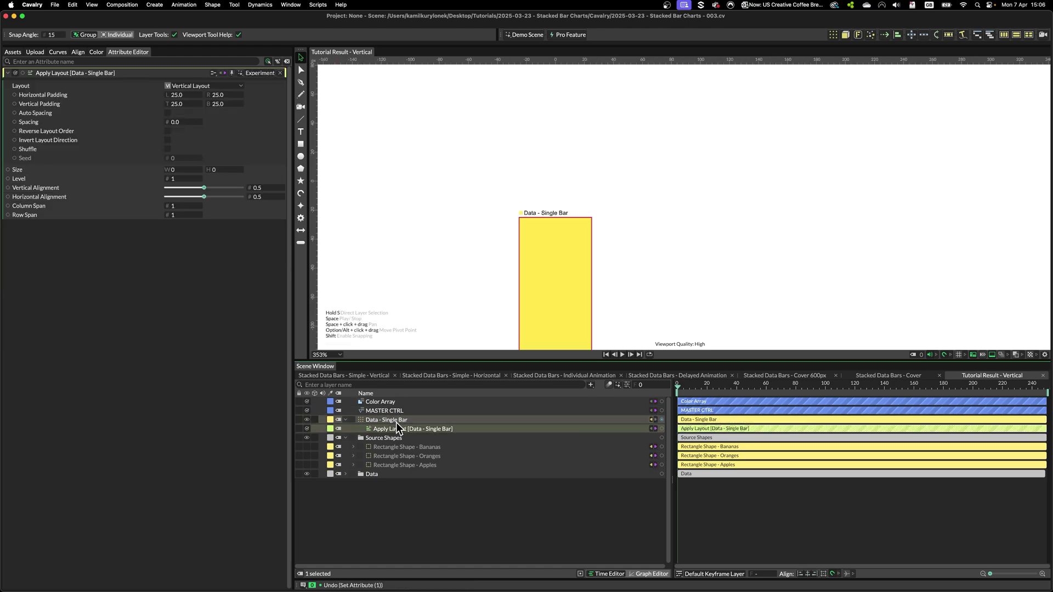
pyautogui.click(183, 104)
pyautogui.write('0')
pyautogui.press('Tab')
pyautogui.write('0')
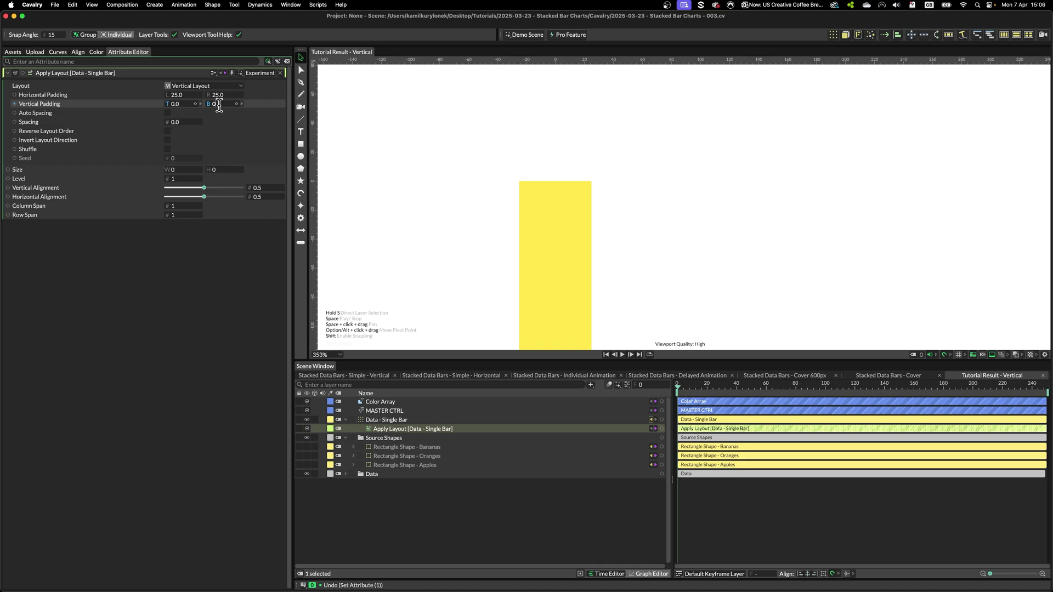
pyautogui.scroll(-5, 547, 245)
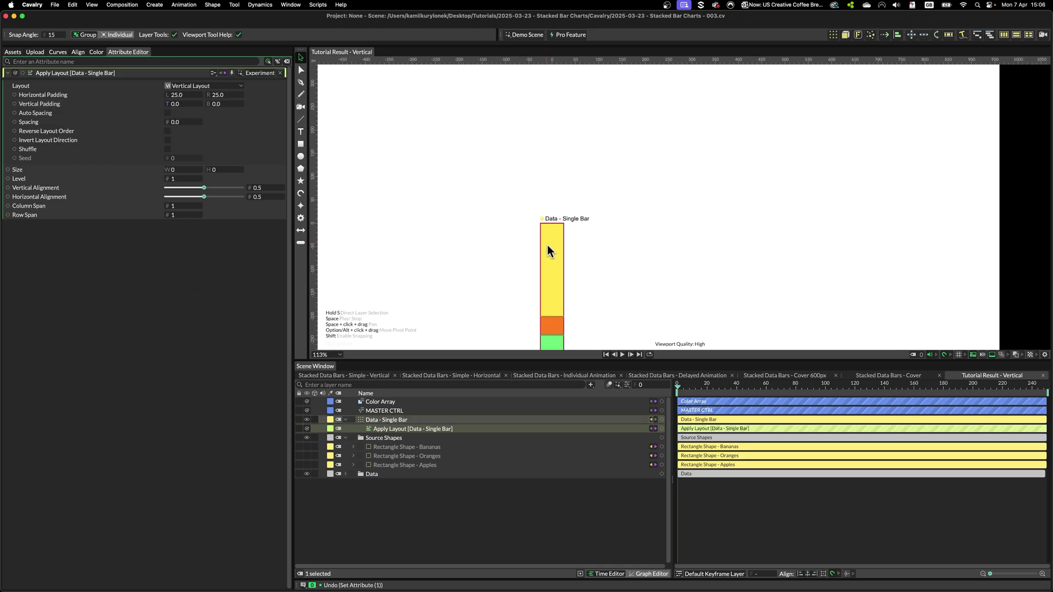
pyautogui.click(547, 246)
pyautogui.scroll(-3, 603, 247)
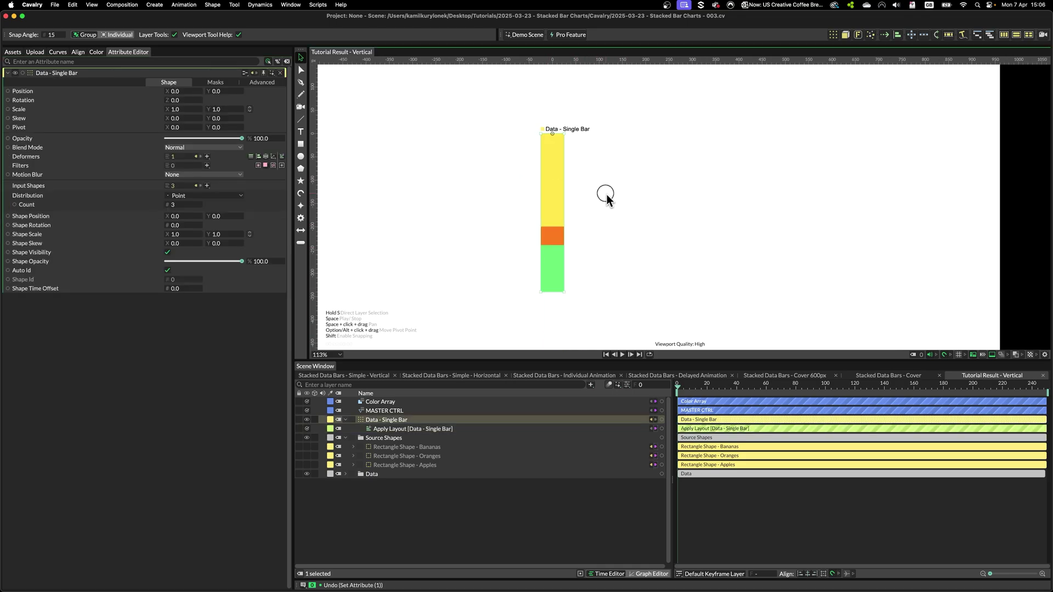
pyautogui.scroll(1, 563, 172)
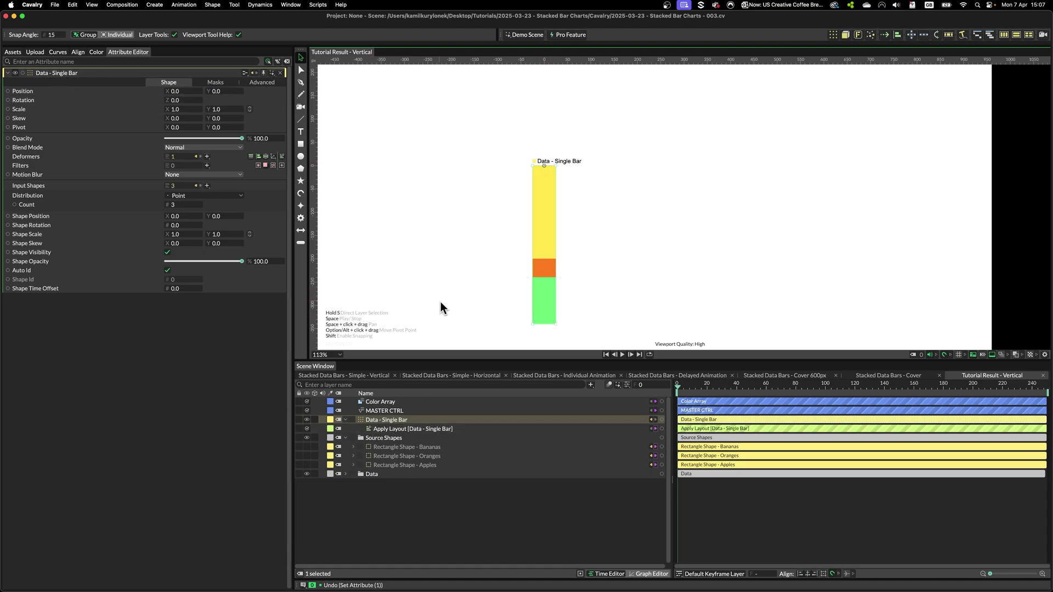
# Add an Align deformer under Data - Single Bar with vertical alignment at maximum.
pyautogui.click(259, 157)
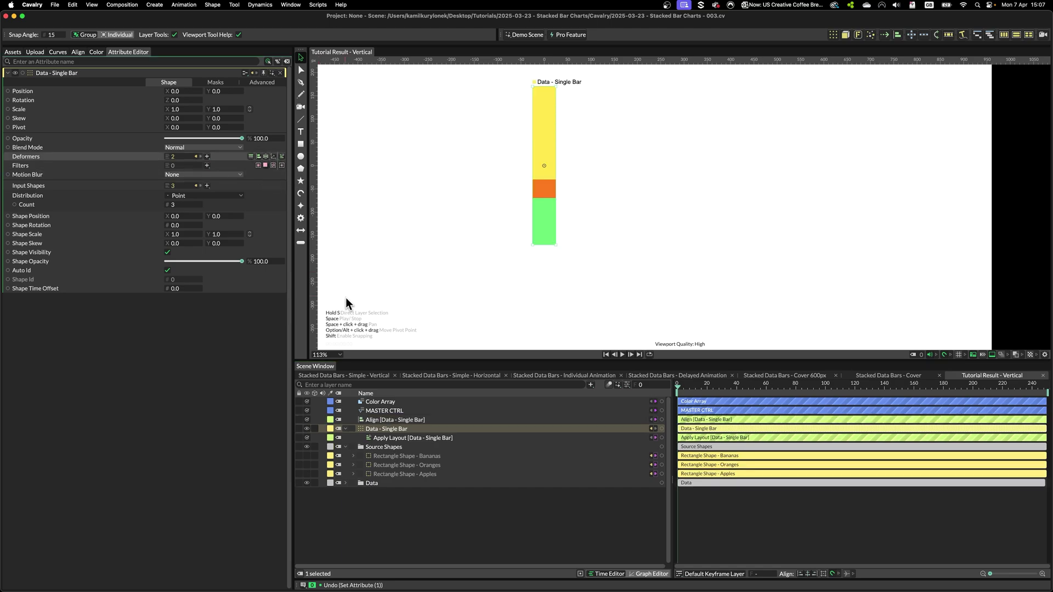
pyautogui.moveTo(388, 421); pyautogui.dragTo(379, 435)
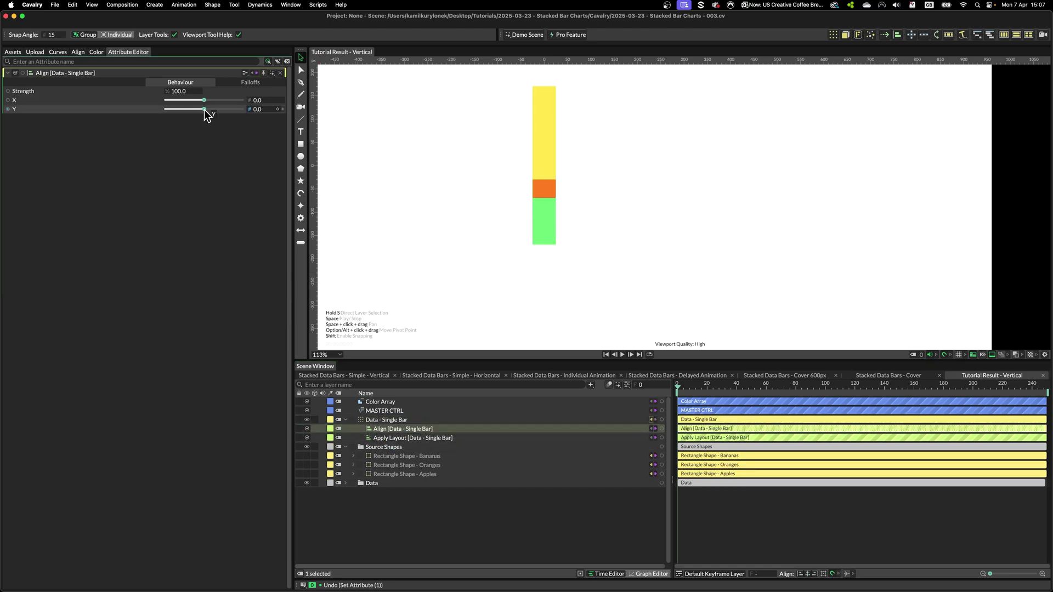
pyautogui.moveTo(204, 110); pyautogui.dragTo(261, 112)
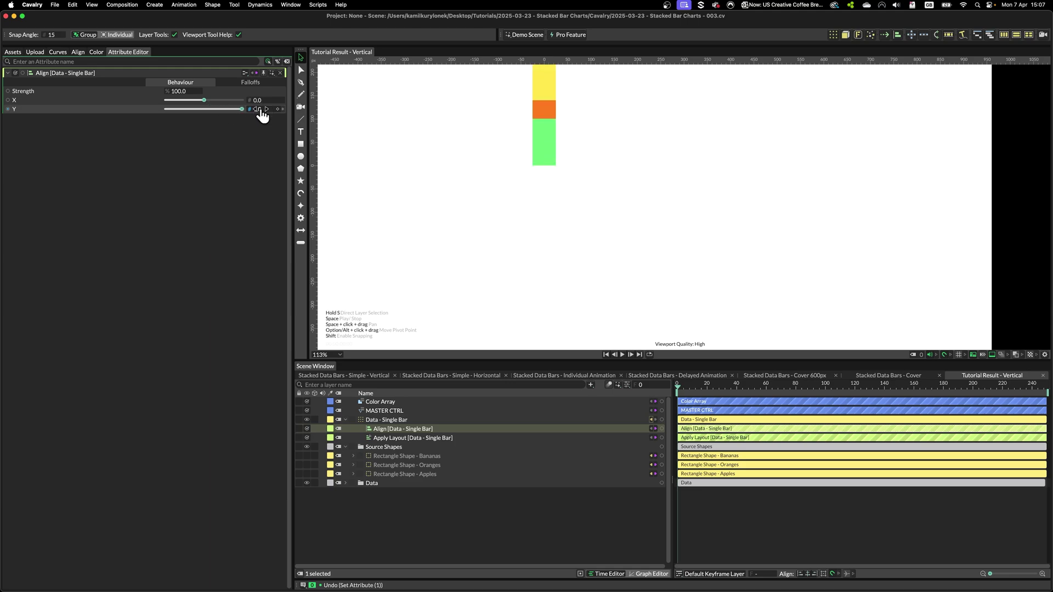
pyautogui.moveTo(584, 212); pyautogui.dragTo(557, 138)
pyautogui.press('f')
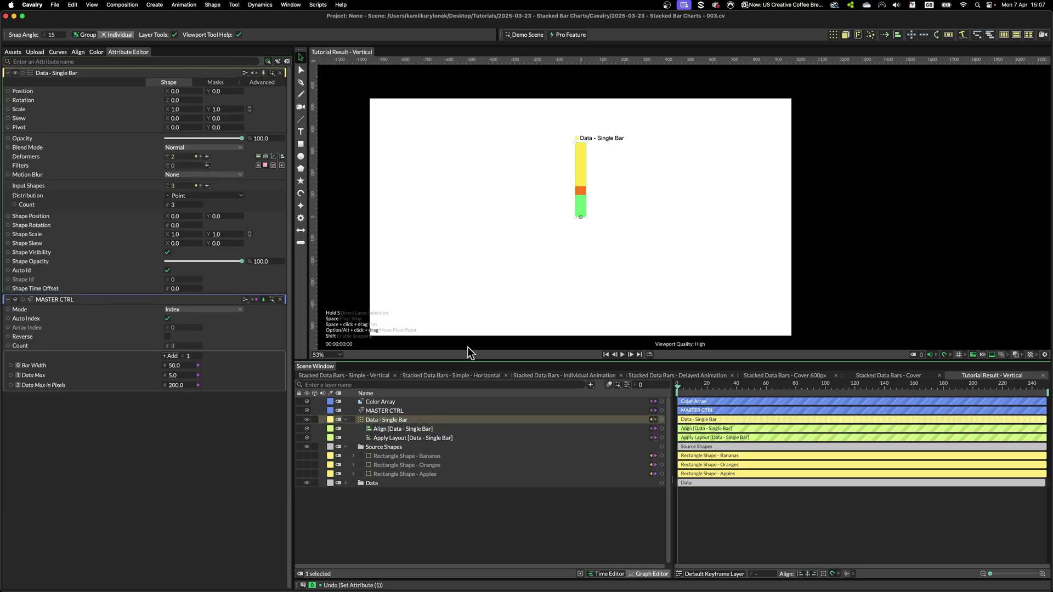
# Set MASTER CTRL Bar Width to 100 and Data Max in Pixels to 500.
pyautogui.click(381, 410)
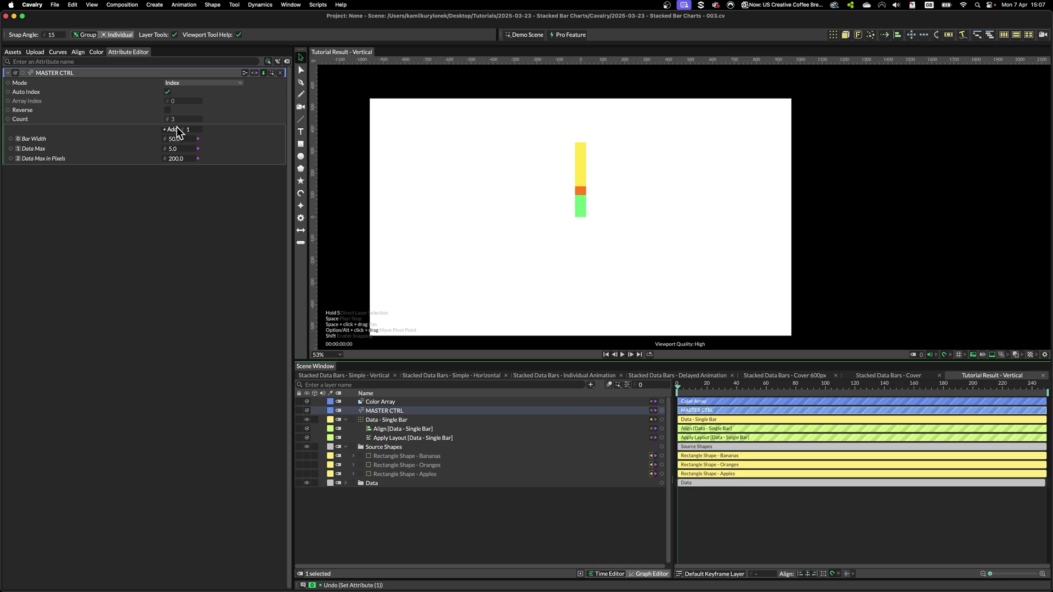
pyautogui.moveTo(178, 141); pyautogui.dragTo(200, 143)
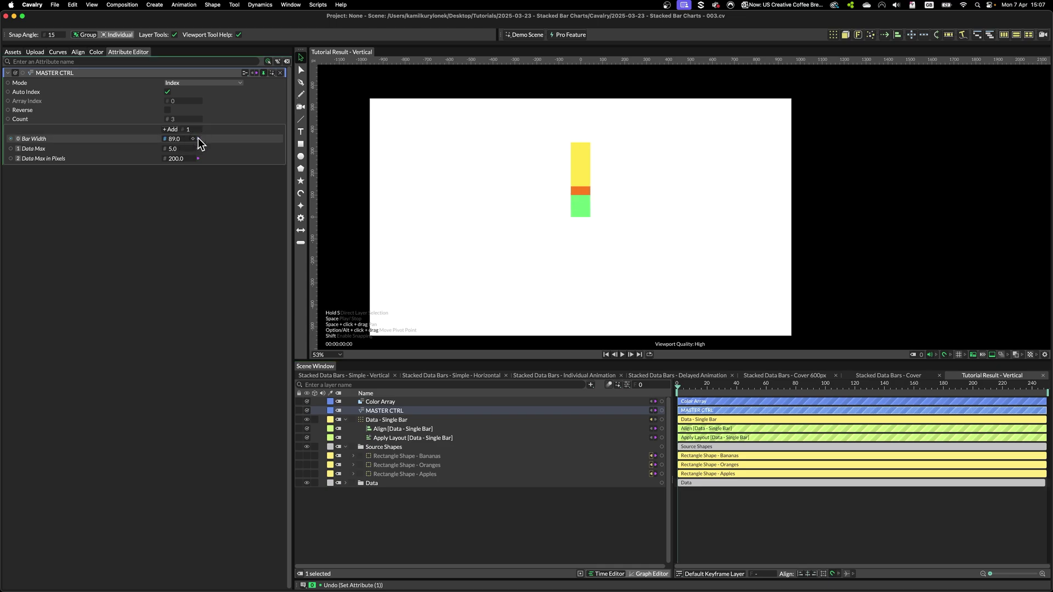
pyautogui.click(176, 138)
pyautogui.write('100')
pyautogui.press('Return')
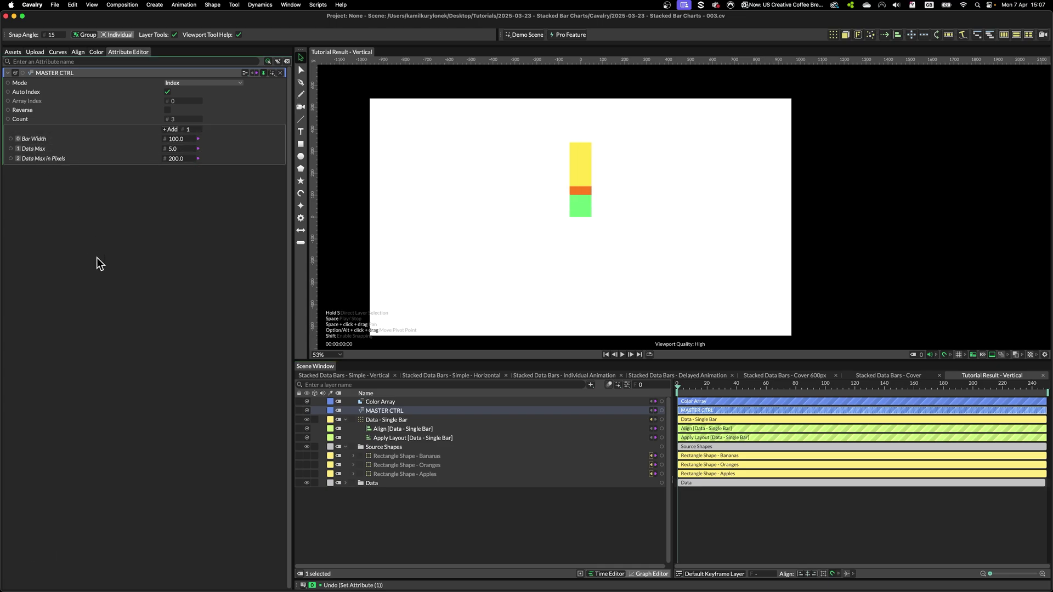
pyautogui.click(182, 159)
pyautogui.write('500')
pyautogui.press('Return')
pyautogui.scroll(-1, 662, 251)
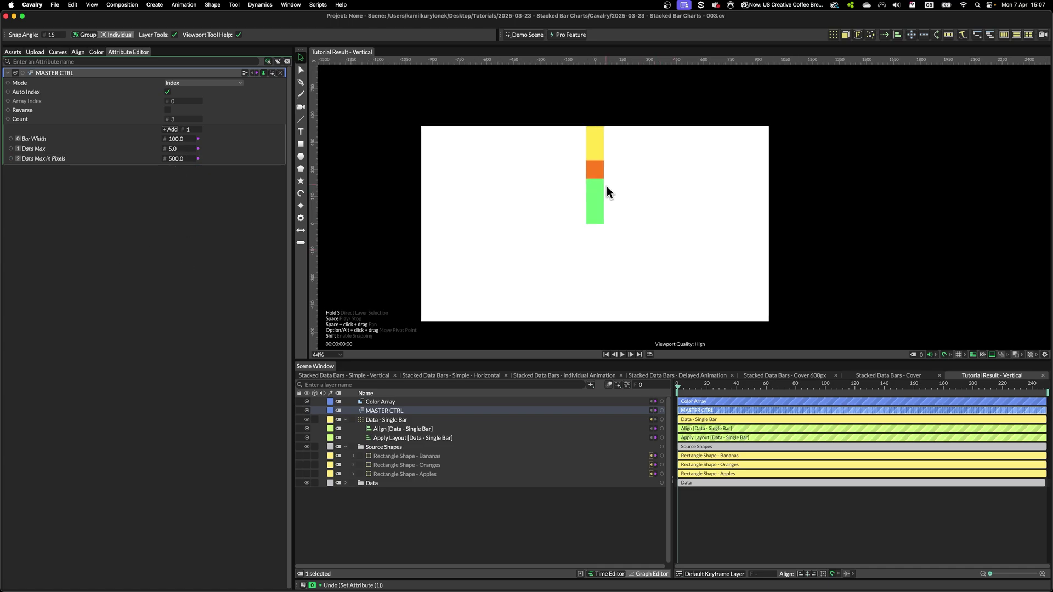
pyautogui.click(600, 186)
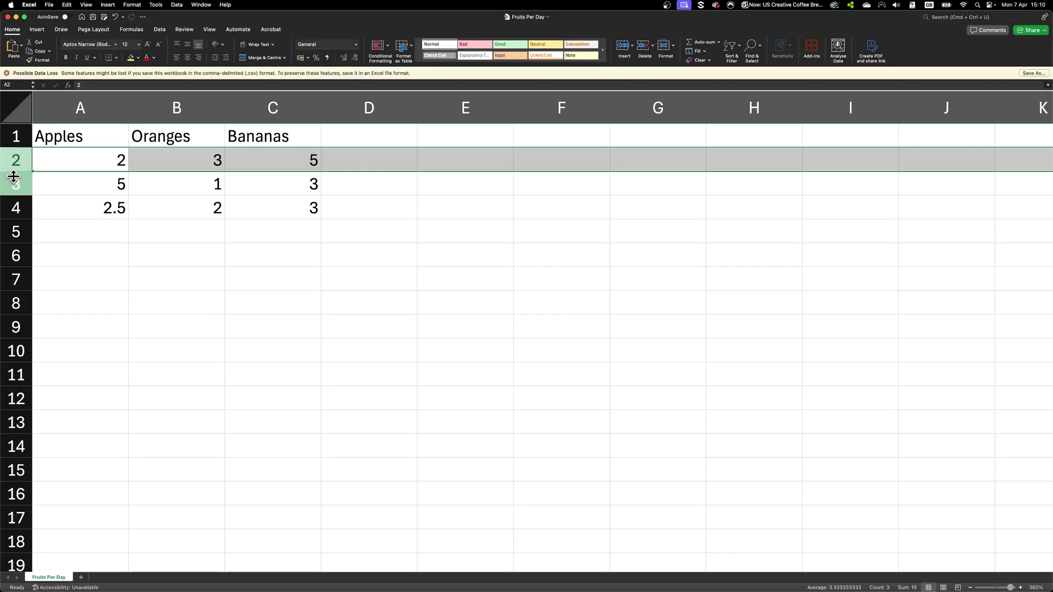
pyautogui.click(12, 185)
pyautogui.click(12, 206)
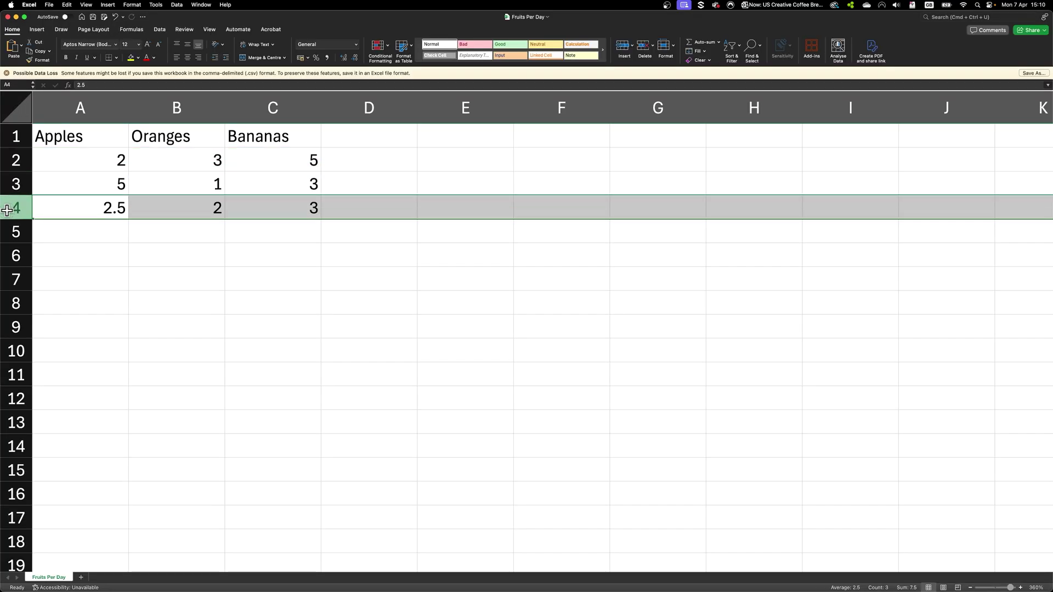
pyautogui.click(12, 168)
pyautogui.click(16, 184)
pyautogui.click(15, 207)
pyautogui.click(109, 211)
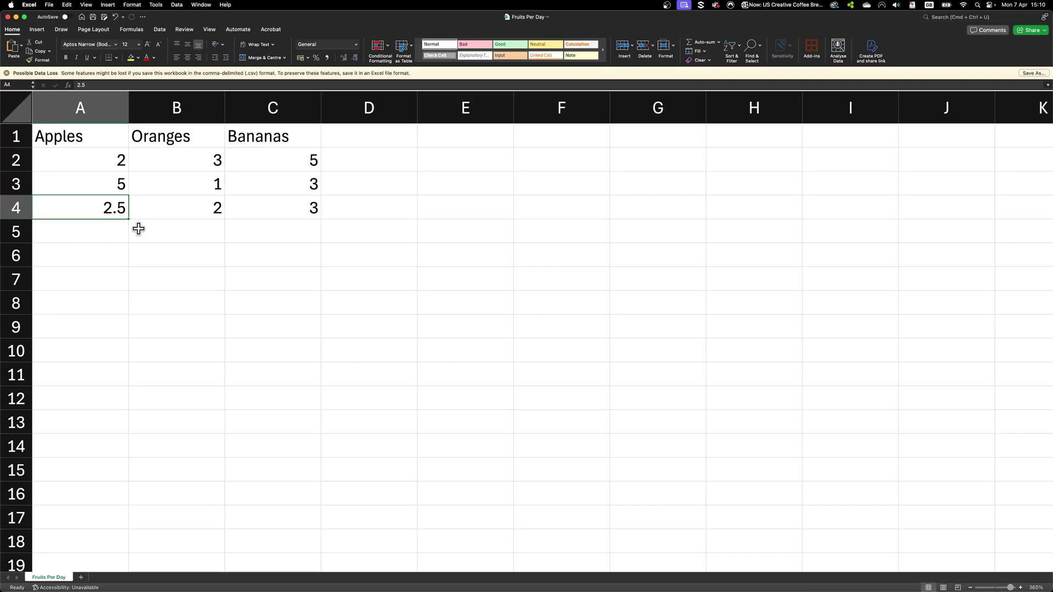
pyautogui.moveTo(305, 207); pyautogui.dragTo(117, 207)
pyautogui.click(112, 112)
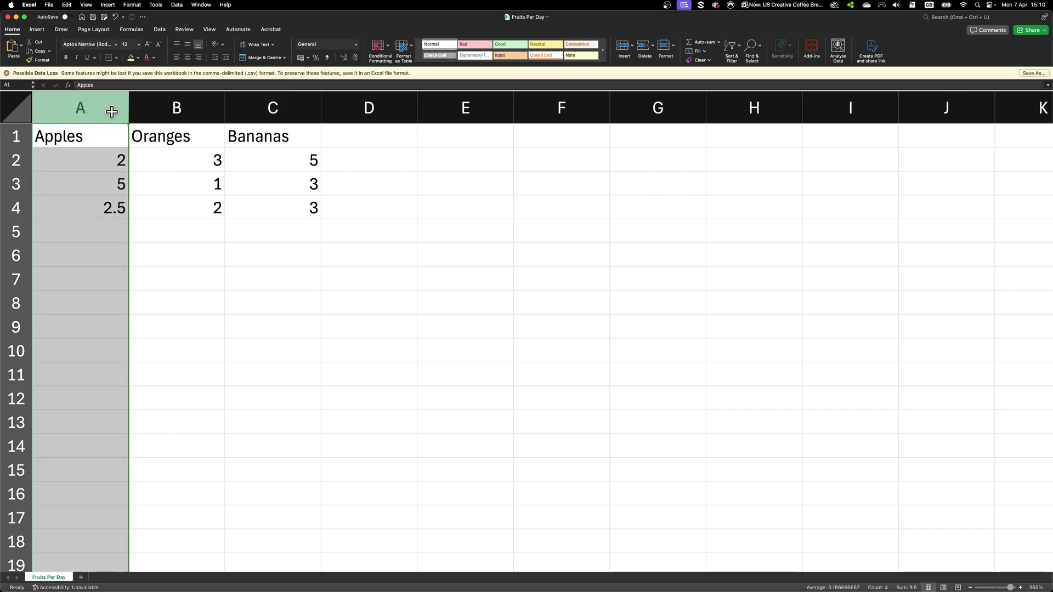
pyautogui.click(177, 108)
pyautogui.click(273, 255)
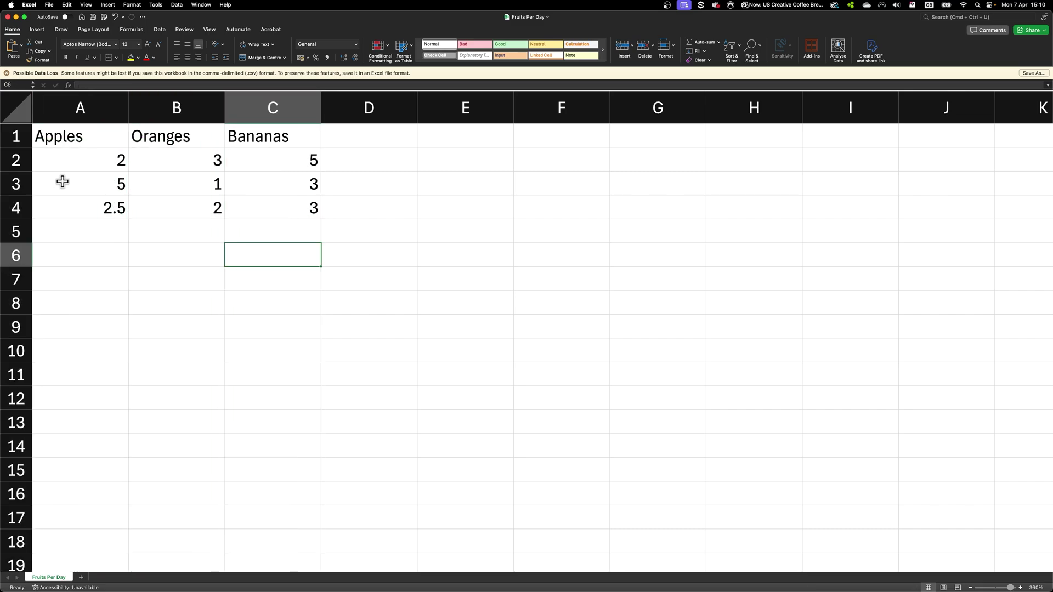
pyautogui.click(12, 158)
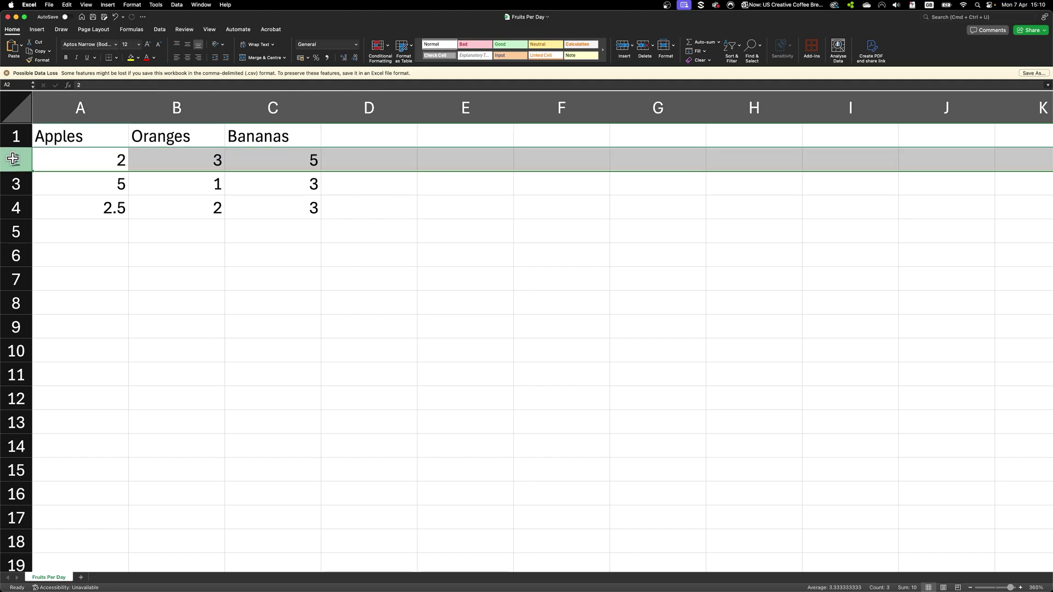
pyautogui.click(4, 185)
pyautogui.click(15, 208)
pyautogui.click(219, 277)
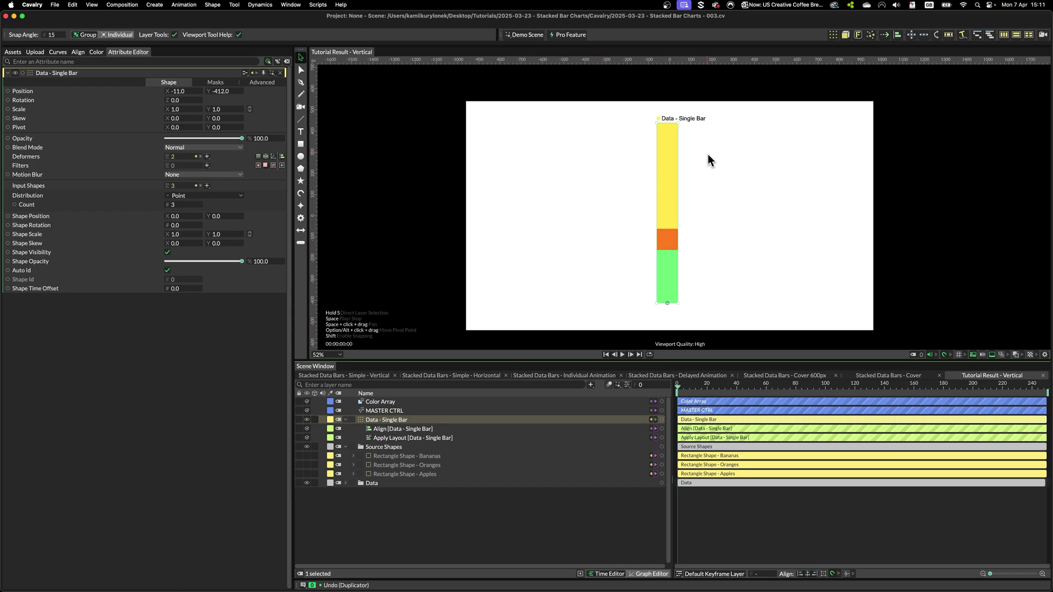
# Duplicate the single bar with a Duplicator named 'Data - All Bars'.
pyautogui.click(833, 35)
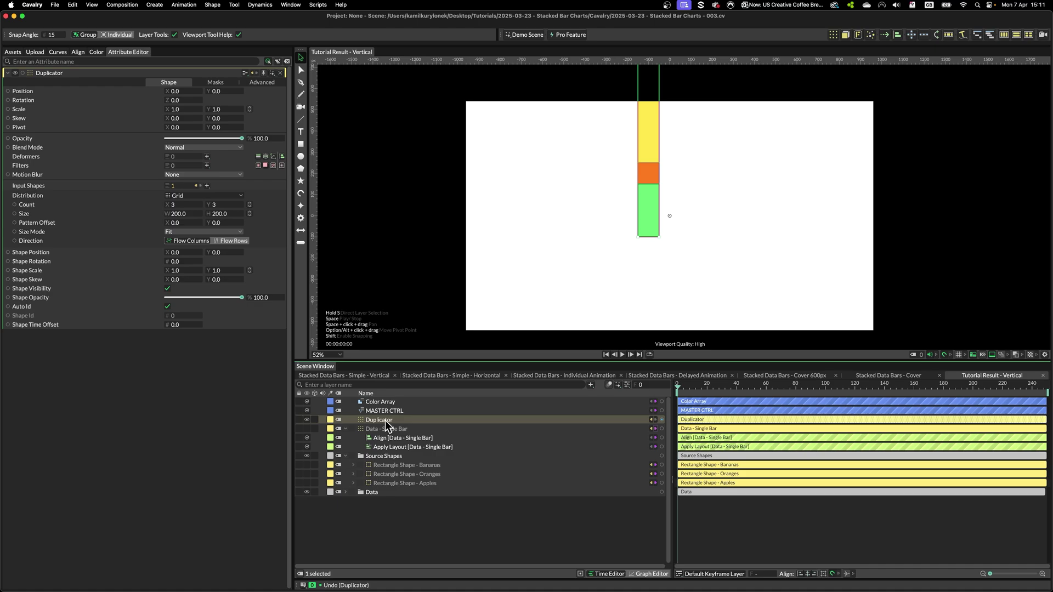
pyautogui.press('Return')
pyautogui.write('Data _')
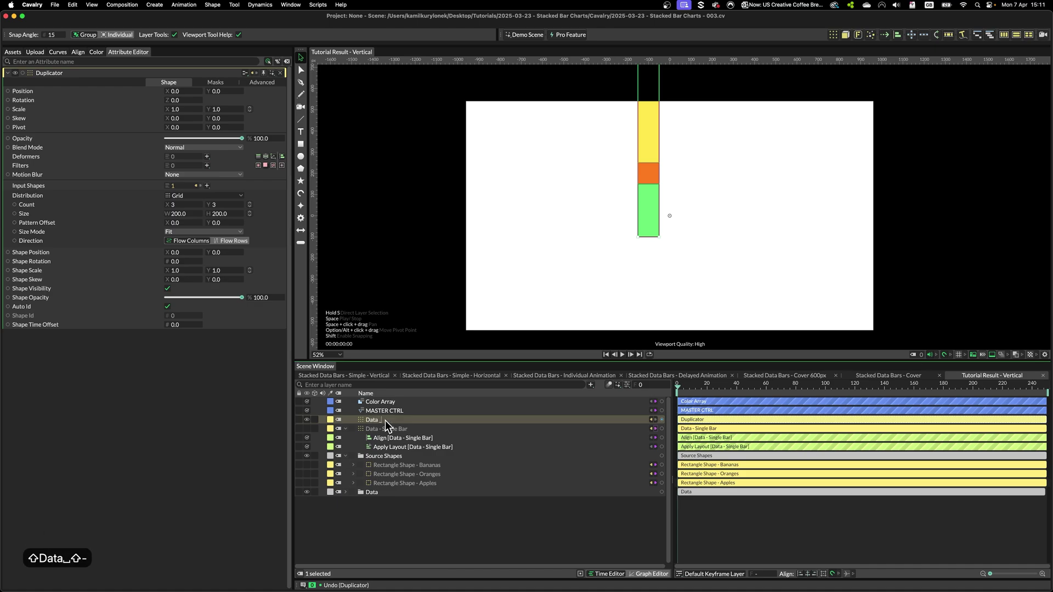
pyautogui.press('BackSpace')
pyautogui.write('- All Bars')
pyautogui.press('Return')
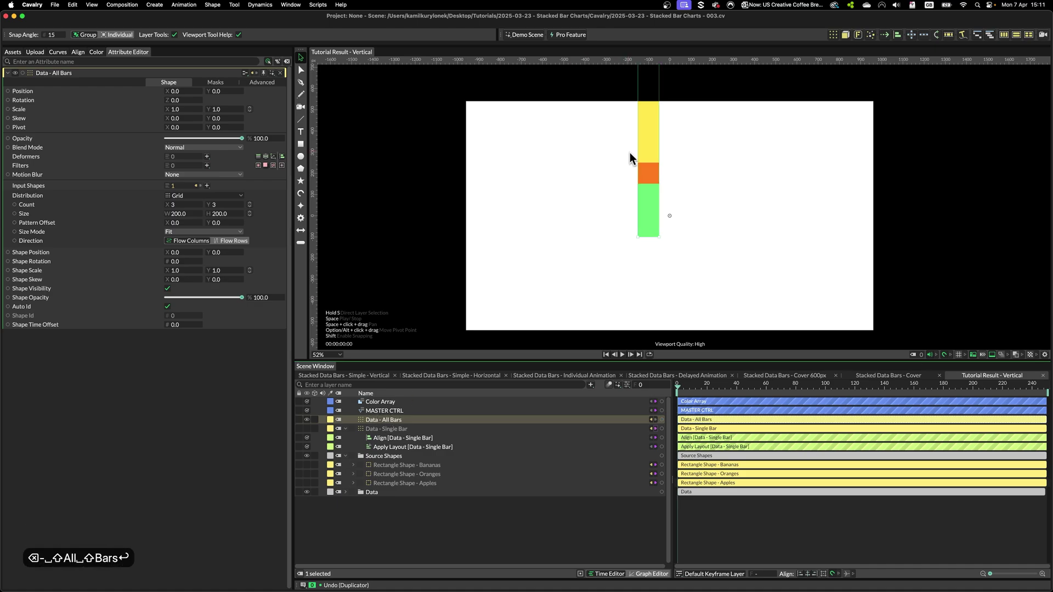
# Set Data - All Bars to Linear distribution with a count of 4.
pyautogui.click(222, 196)
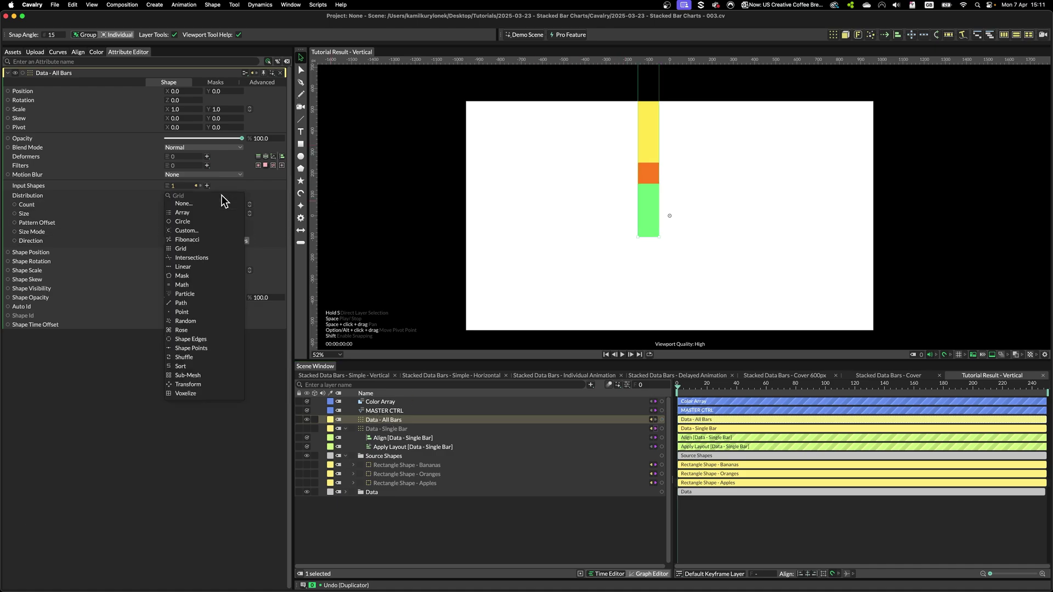
pyautogui.click(193, 270)
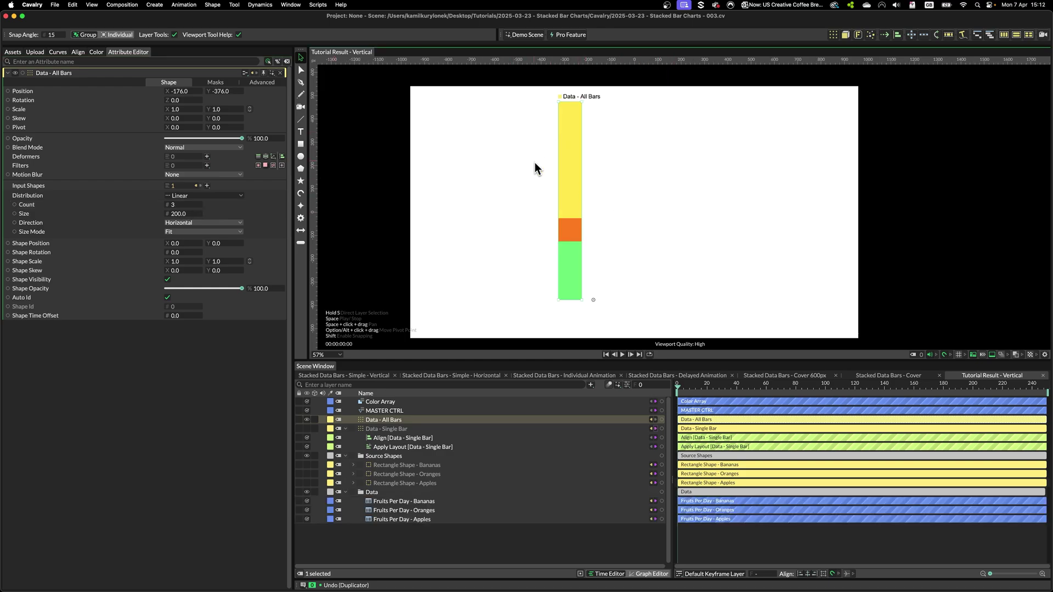
pyautogui.click(185, 204)
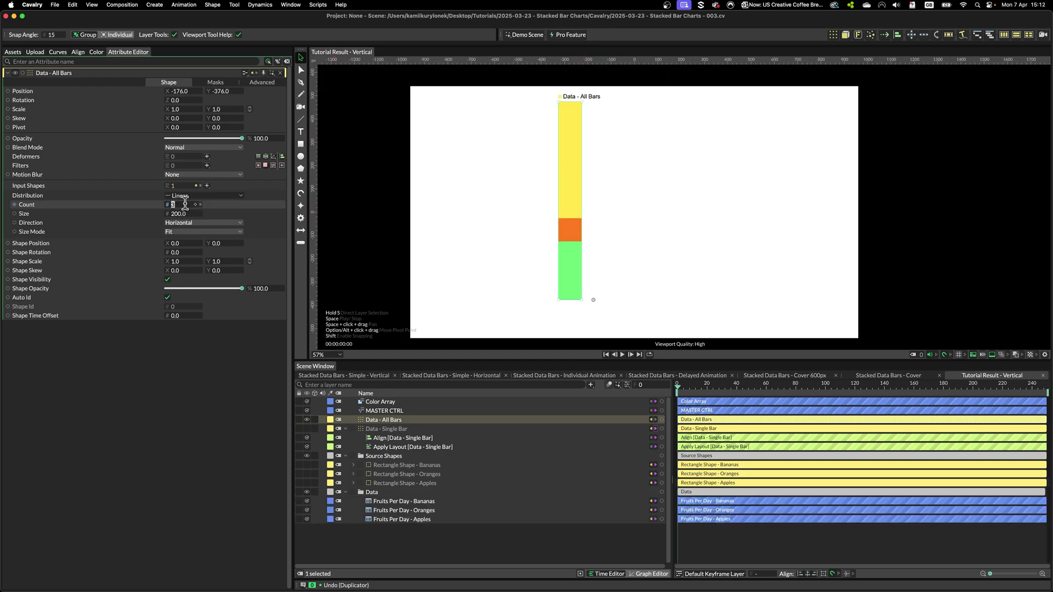
pyautogui.write('4')
pyautogui.press('Return')
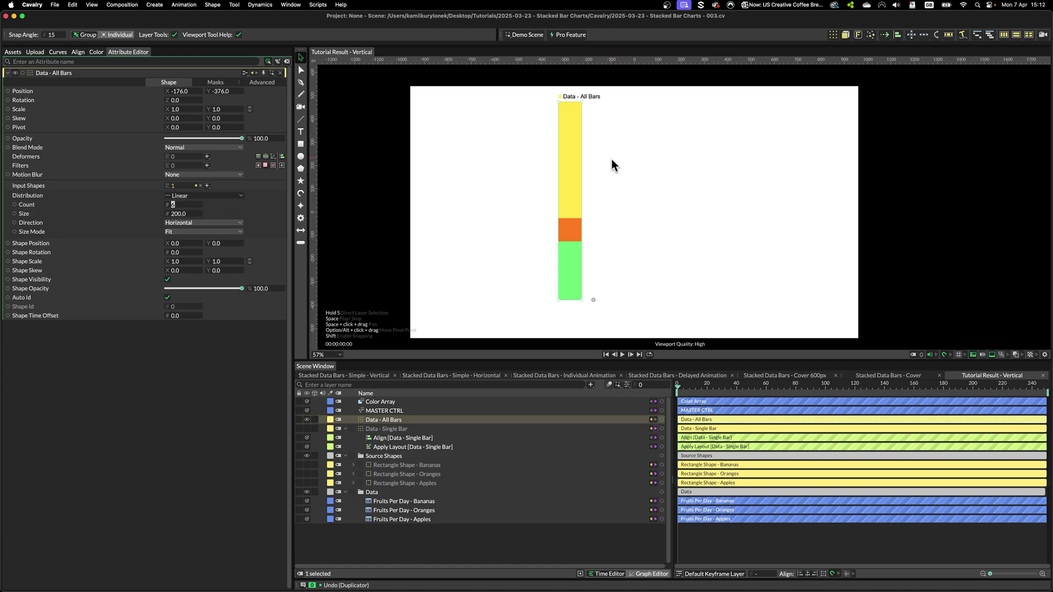
# Switch Size Mode to Step with size 103 and reduce the count to 3.
pyautogui.click(204, 232)
pyautogui.click(201, 241)
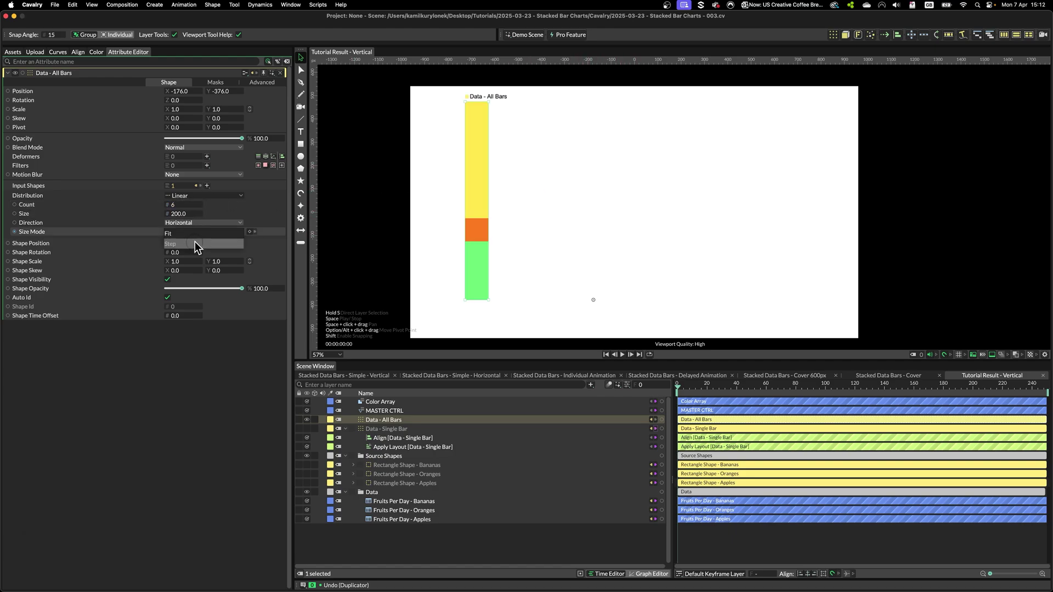
pyautogui.moveTo(188, 217)
pyautogui.mouseDown()
pyautogui.moveTo(164, 216)
pyautogui.moveTo(176, 207)
pyautogui.mouseUp()
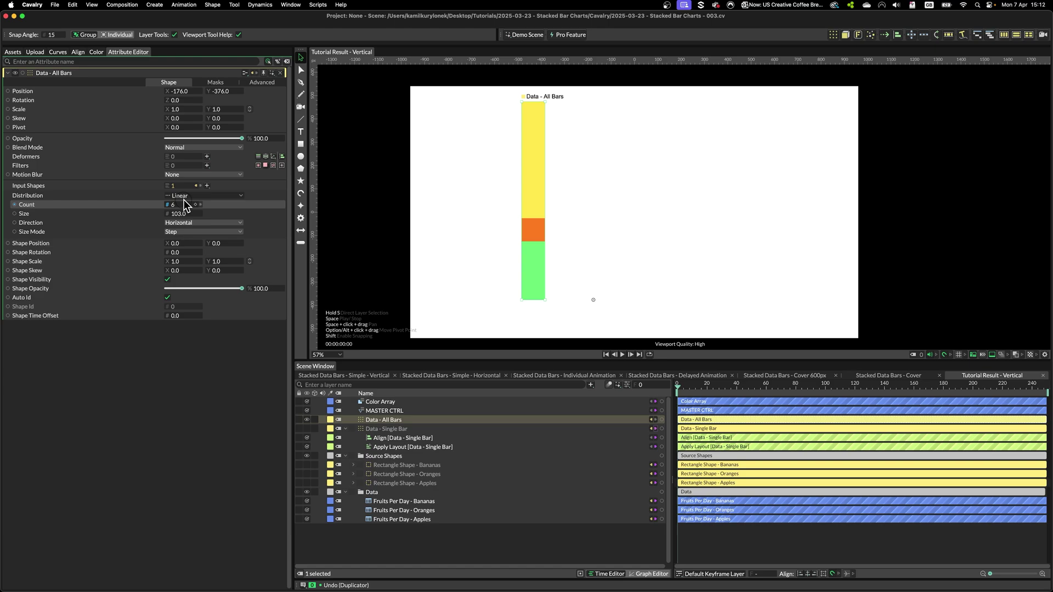
pyautogui.press('Down')
pyautogui.press('Down')
pyautogui.press('Down')
pyautogui.press('Down')
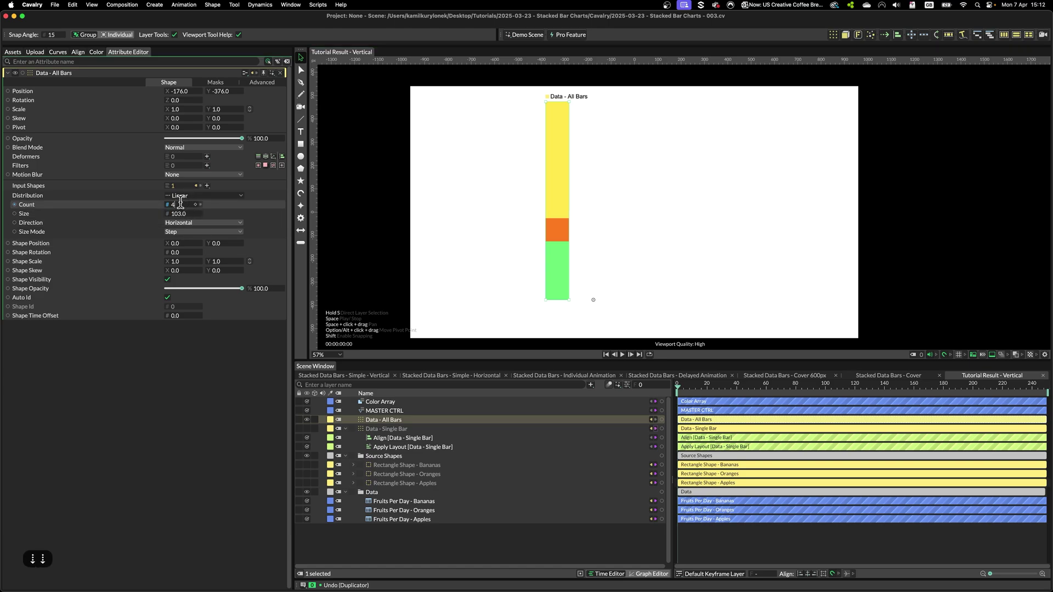
pyautogui.press('Up')
pyautogui.press('Up')
pyautogui.press('Up')
pyautogui.press('Up')
pyautogui.press('Up')
pyautogui.press('Down')
pyautogui.press('Down')
pyautogui.press('Down')
pyautogui.press('Down')
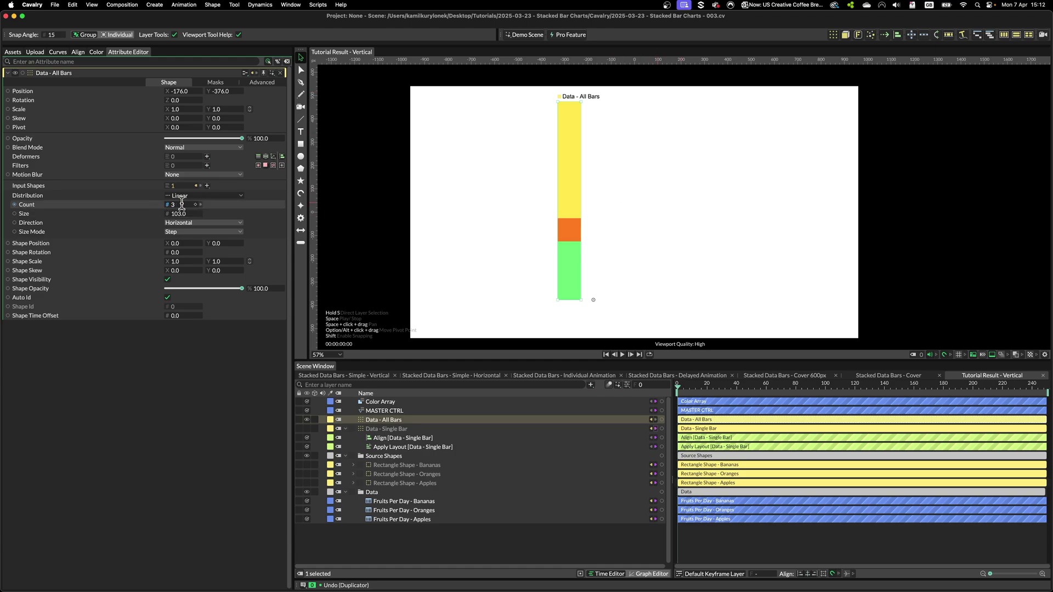
pyautogui.press('Up')
pyautogui.press('Up')
pyautogui.press('Down')
pyautogui.press('Down')
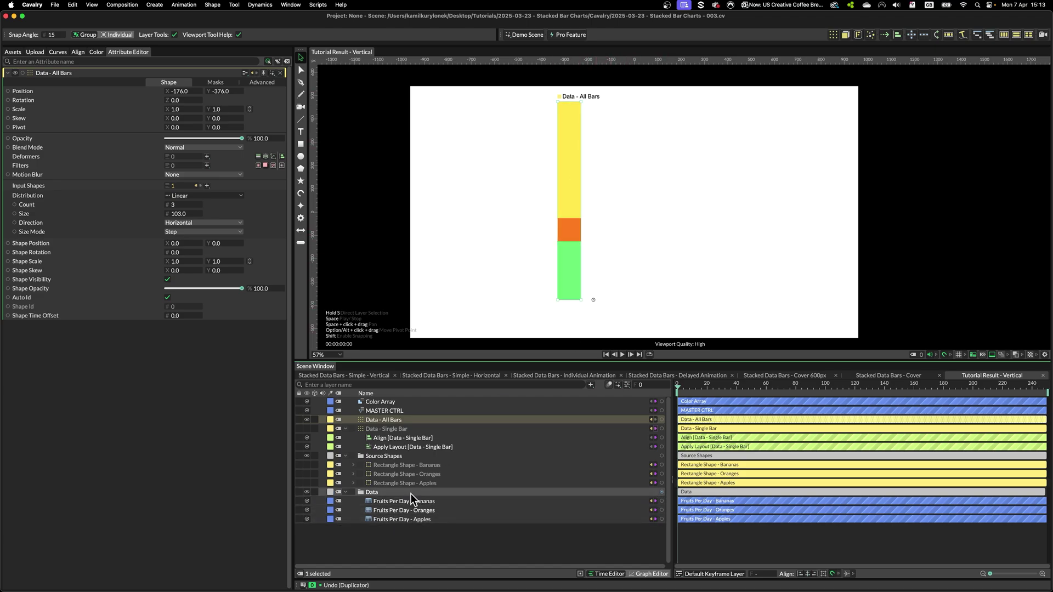
# Give Fruits Per Day - Apples a Fixed Row linked to All Bars' Index Context.
pyautogui.click(421, 518)
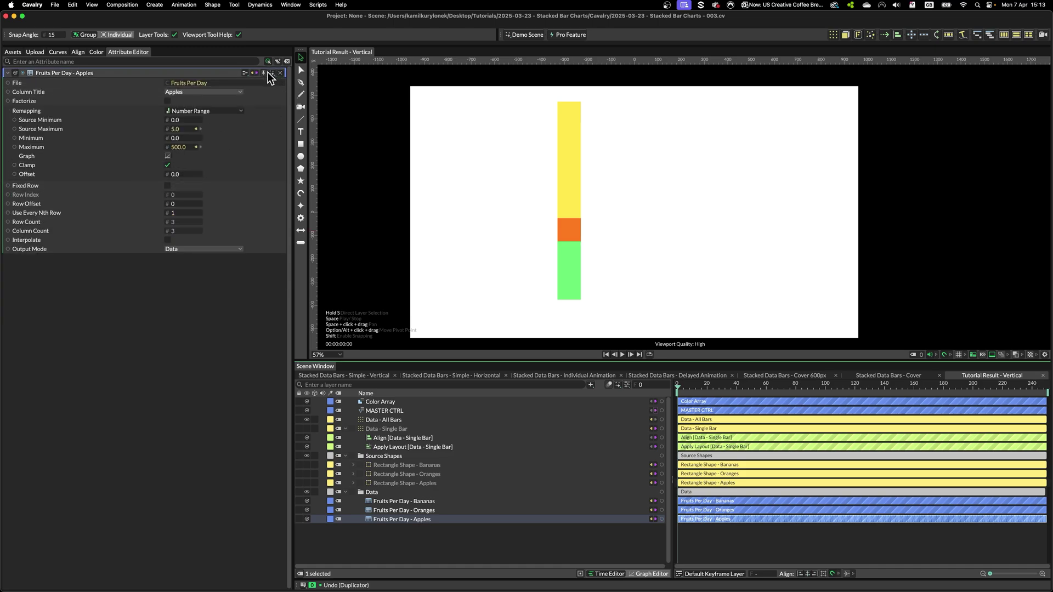
pyautogui.click(168, 186)
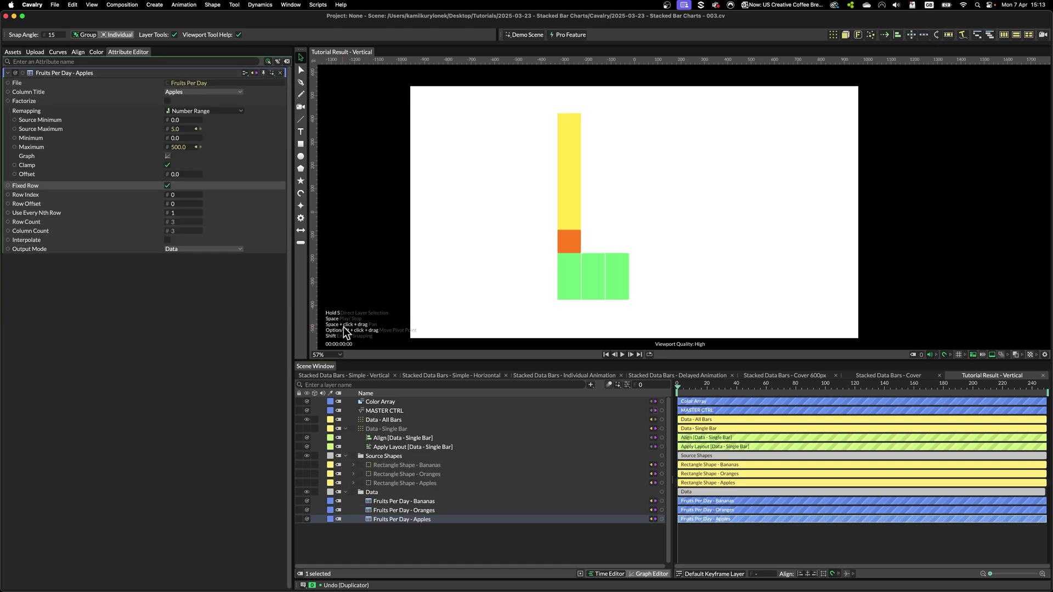
pyautogui.click(376, 420)
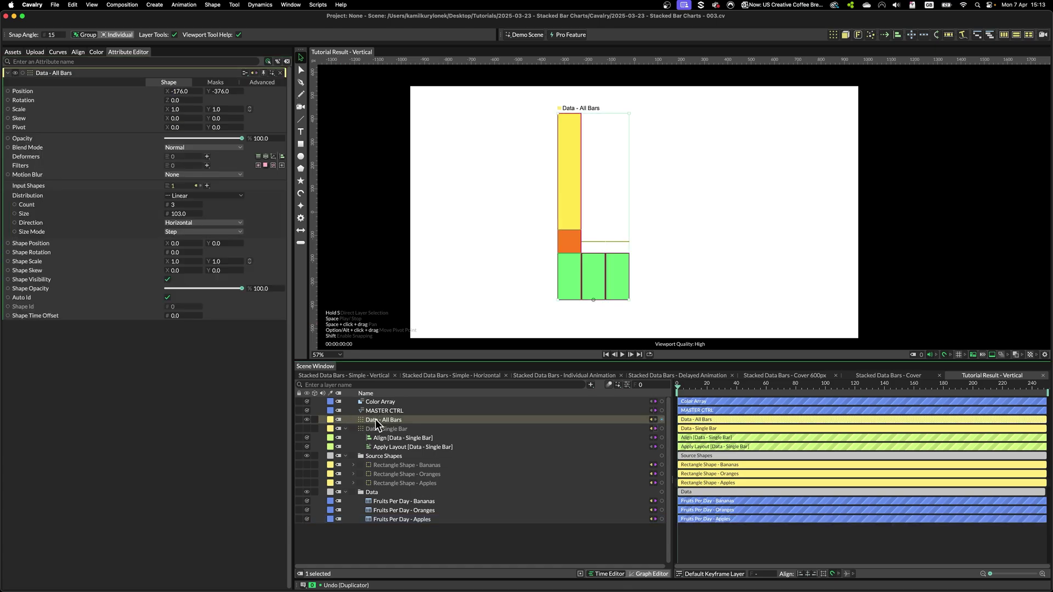
pyautogui.click(267, 81)
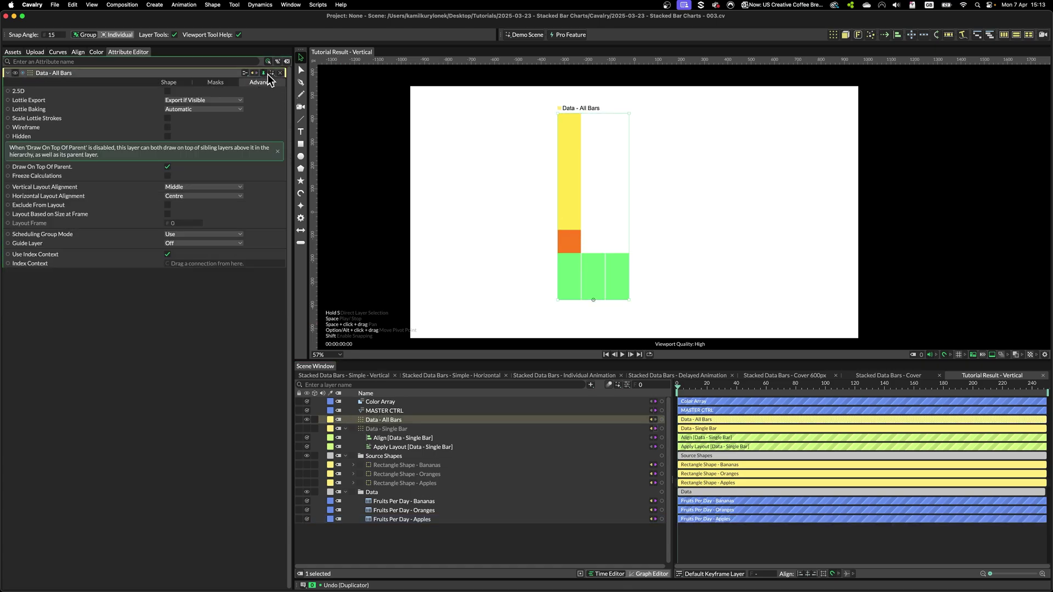
pyautogui.click(383, 519)
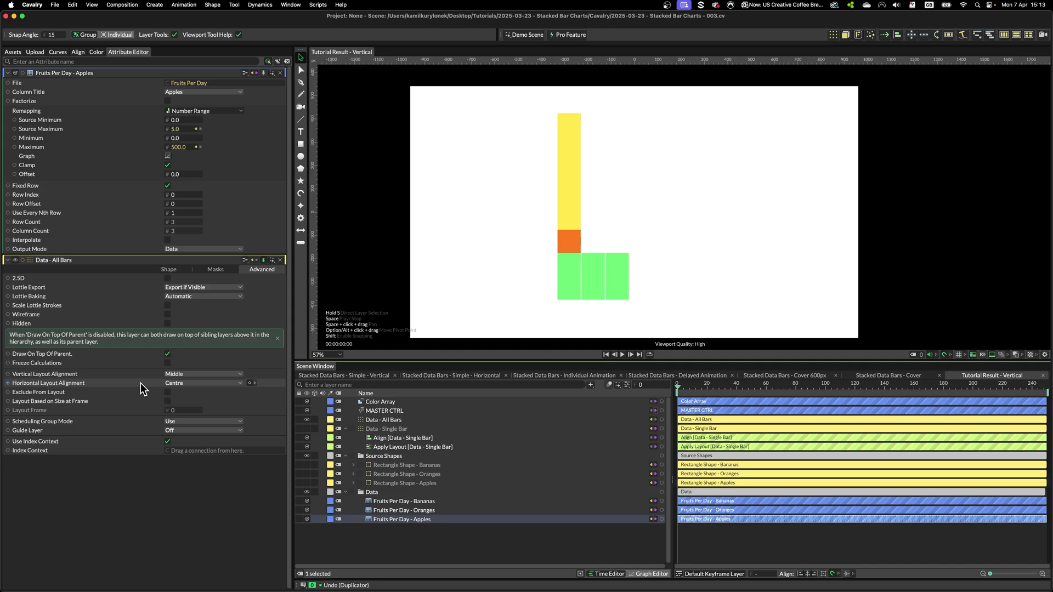
pyautogui.moveTo(8, 451); pyautogui.dragTo(120, 496)
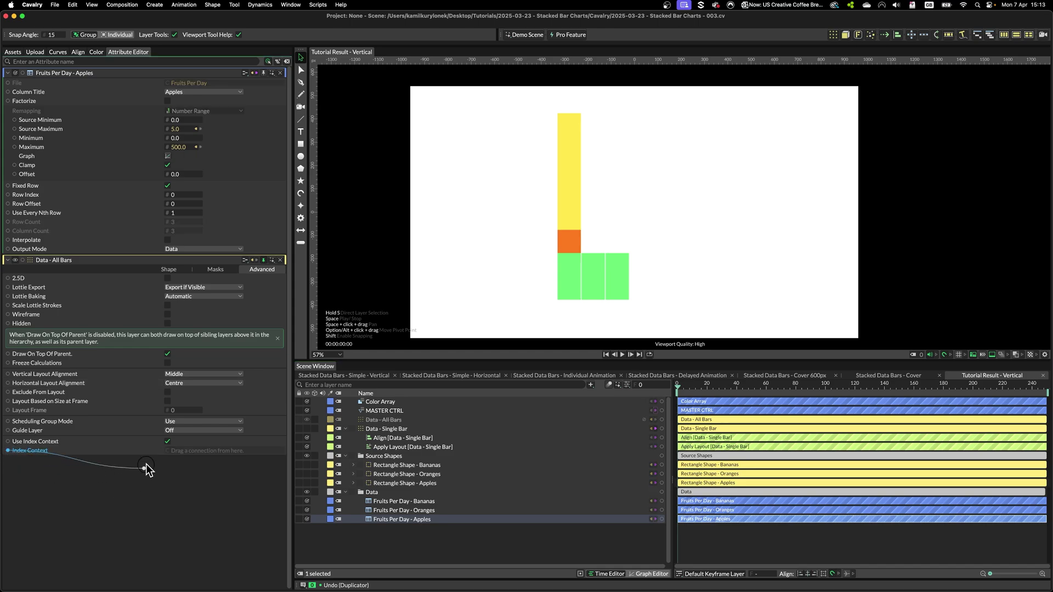
pyautogui.moveTo(26, 199)
pyautogui.mouseDown()
pyautogui.moveTo(60, 189)
pyautogui.moveTo(25, 199)
pyautogui.mouseUp()
pyautogui.moveTo(173, 196); pyautogui.dragTo(175, 195)
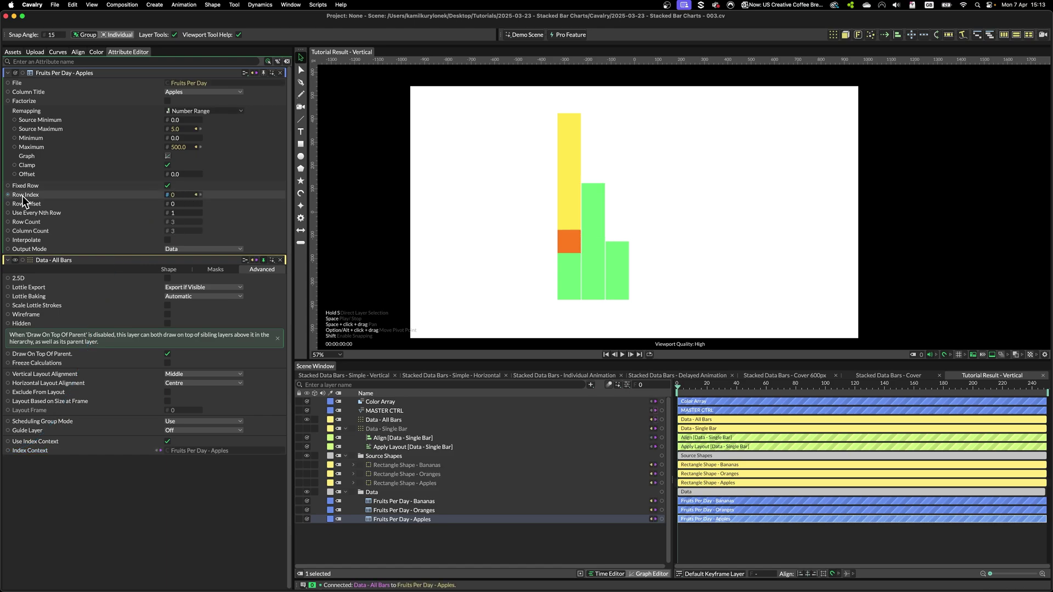
# Give the Oranges and Bananas data Fixed Rows linked to the bar Index Context.
pyautogui.click(432, 511)
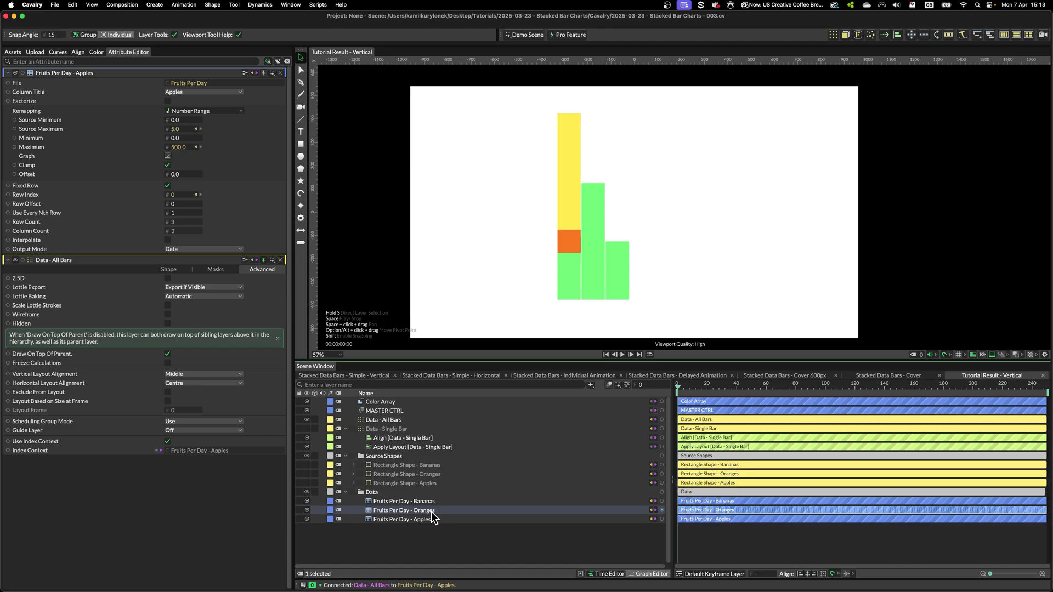
pyautogui.click(167, 185)
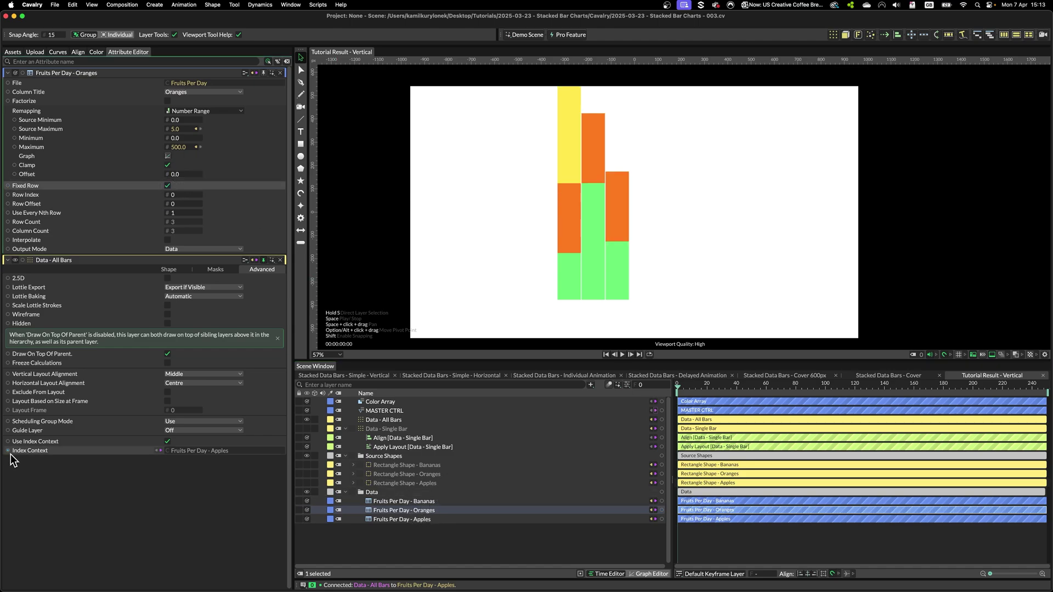
pyautogui.moveTo(9, 452); pyautogui.dragTo(32, 202)
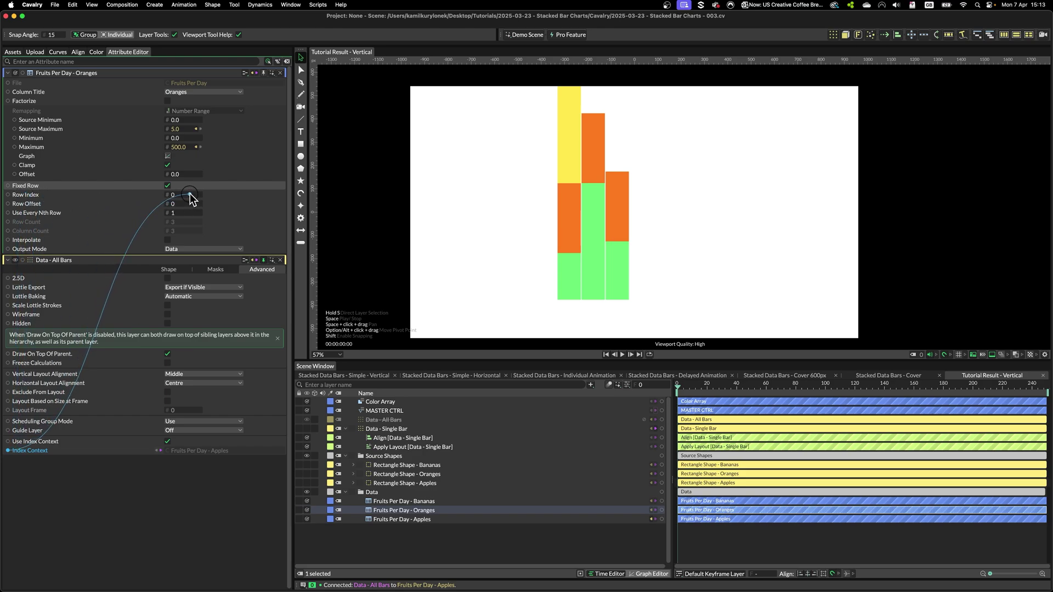
pyautogui.moveTo(189, 193); pyautogui.dragTo(189, 193)
pyautogui.click(414, 502)
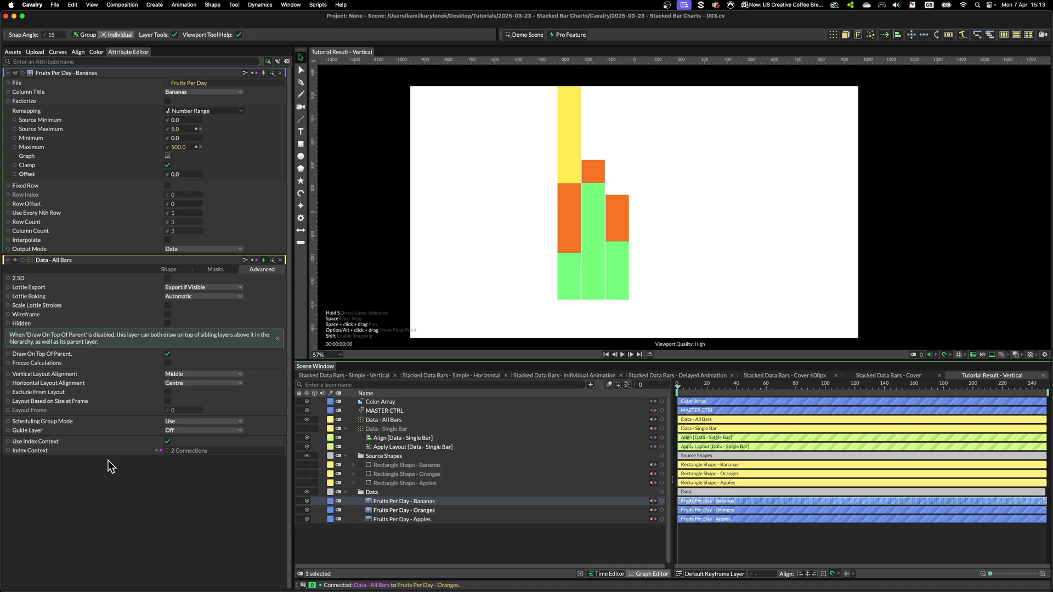
pyautogui.click(168, 186)
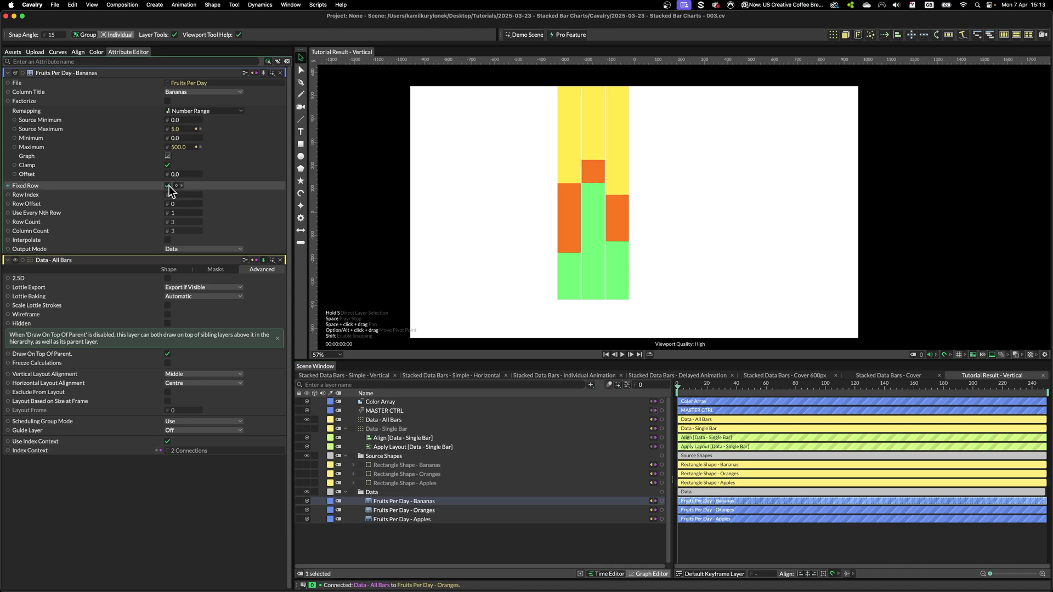
pyautogui.moveTo(7, 451); pyautogui.dragTo(182, 196)
# Set MASTER CTRL's Data Max in Pixels to 250 so the bars are half as tall.
pyautogui.scroll(-2, 600, 229)
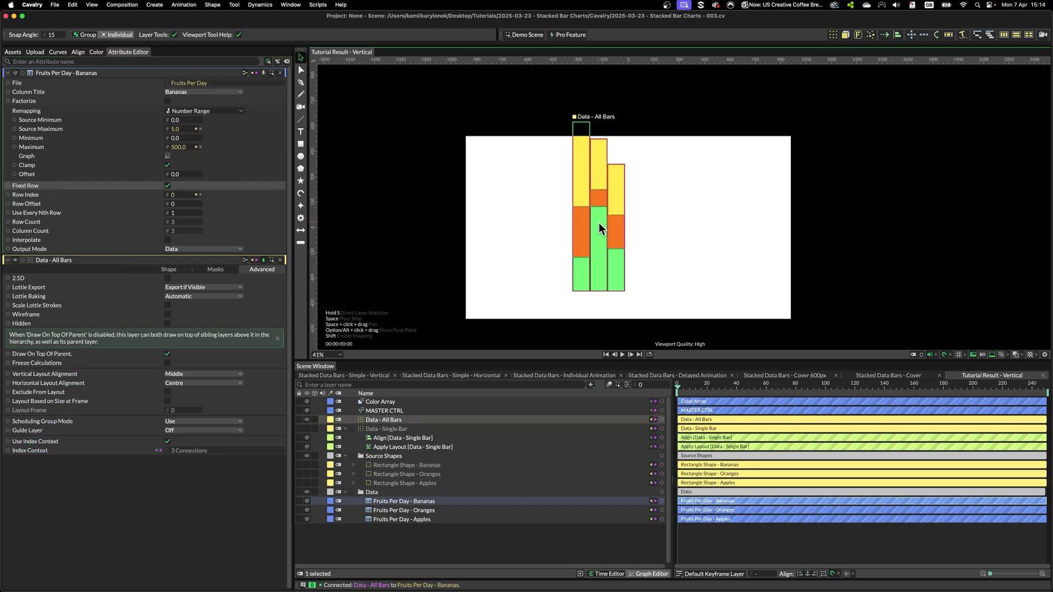
pyautogui.click(599, 229)
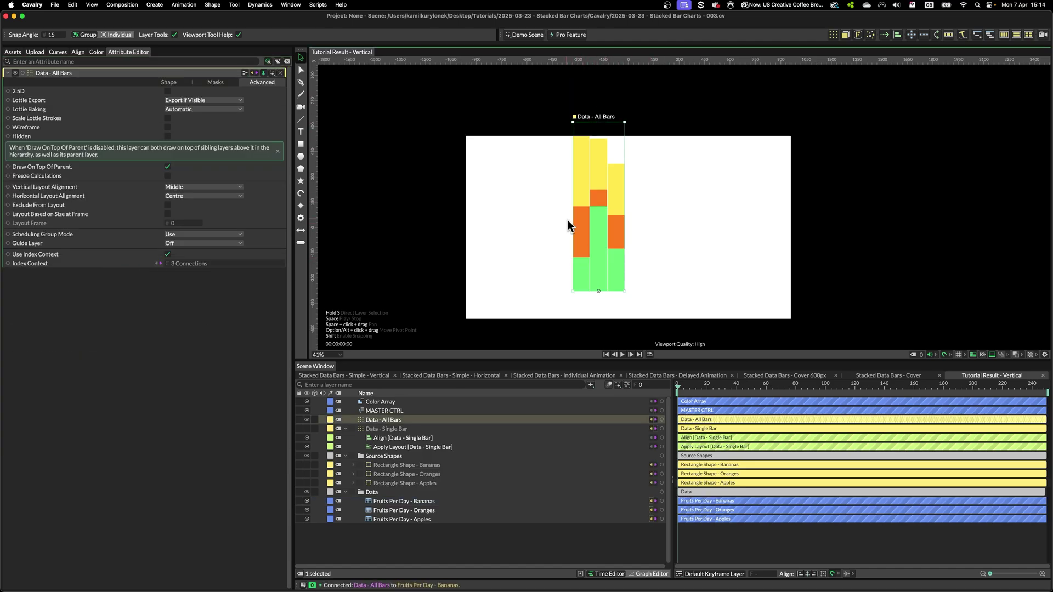
pyautogui.scroll(2, 543, 314)
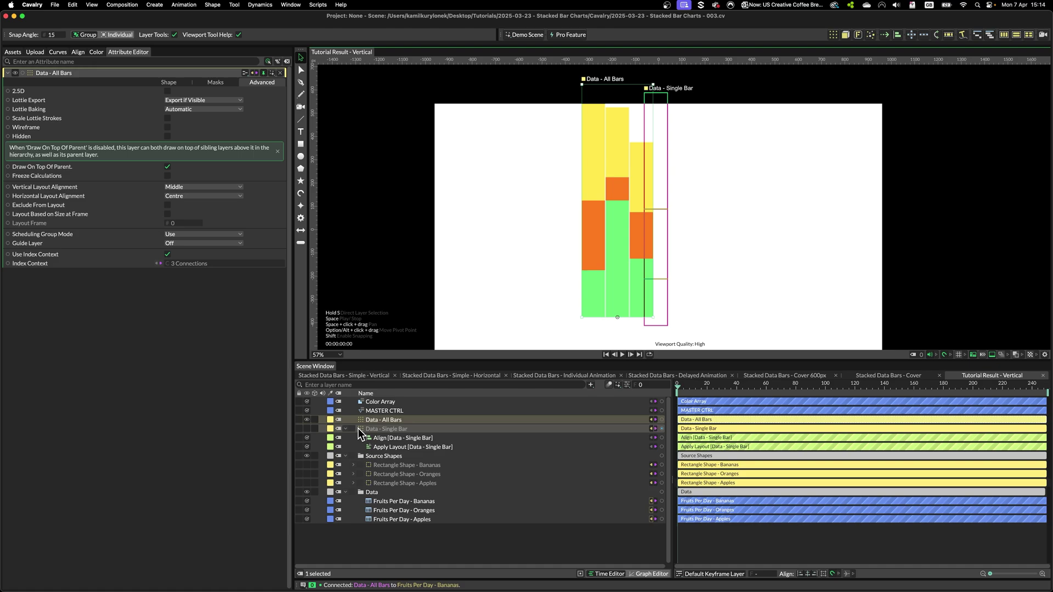
pyautogui.click(378, 407)
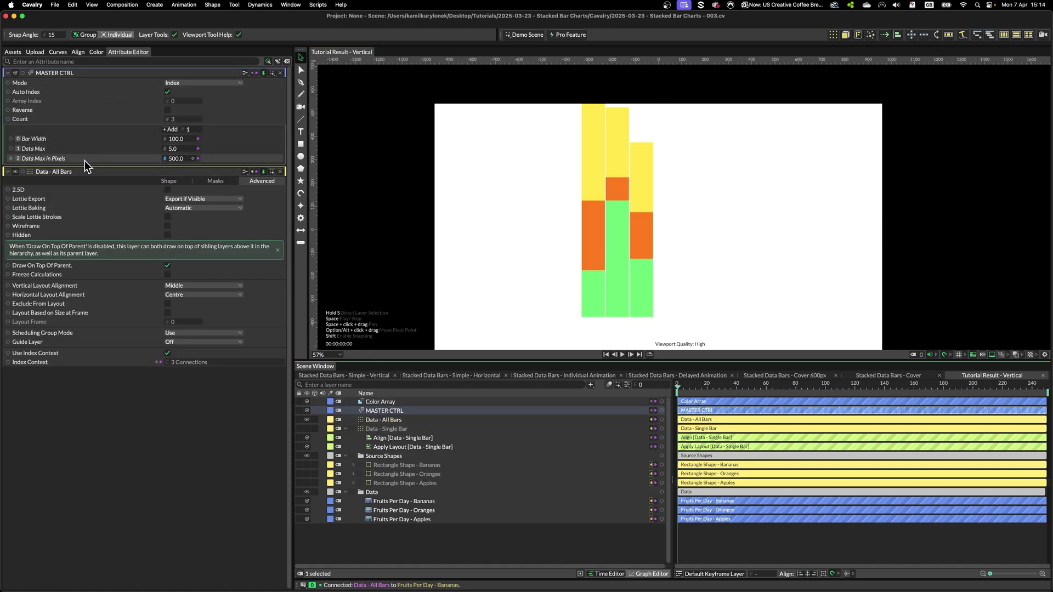
pyautogui.click(177, 158)
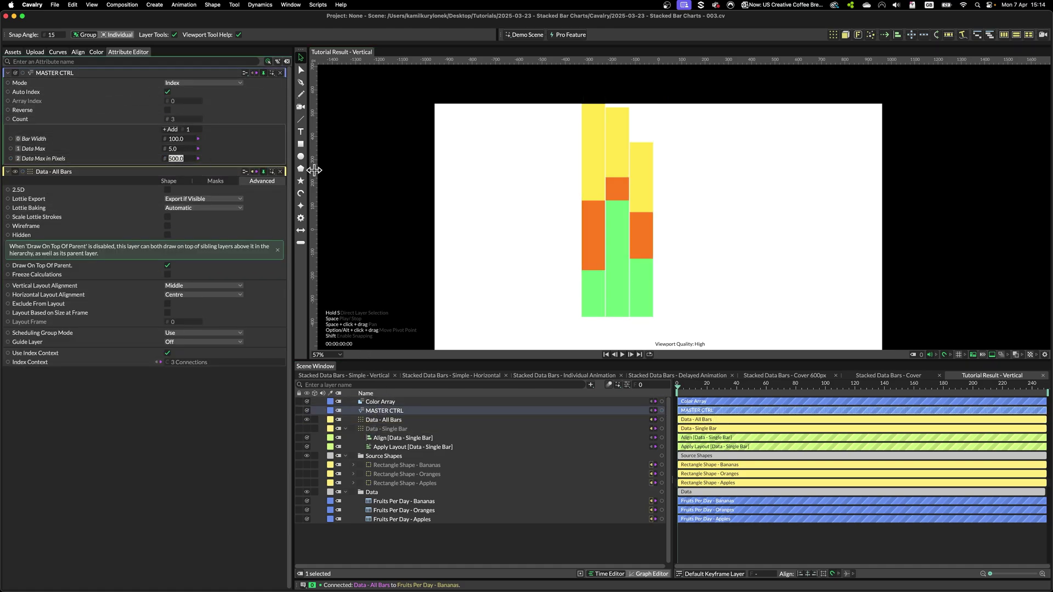
pyautogui.write('250')
pyautogui.press('Return')
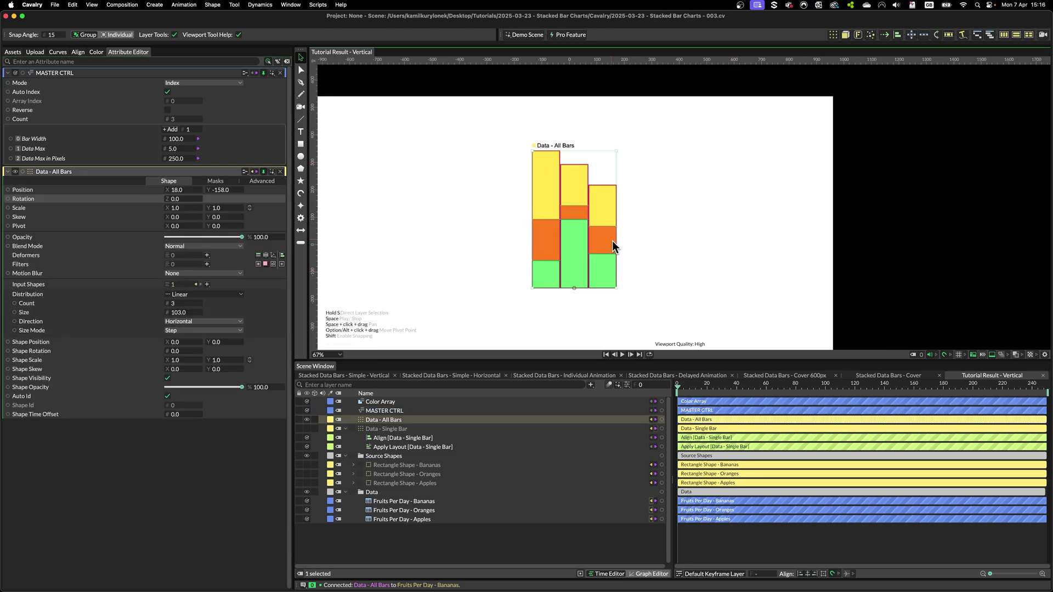
# Drive the Data - All Bars Size attribute with a new Math utility.
pyautogui.rightClick(91, 214)
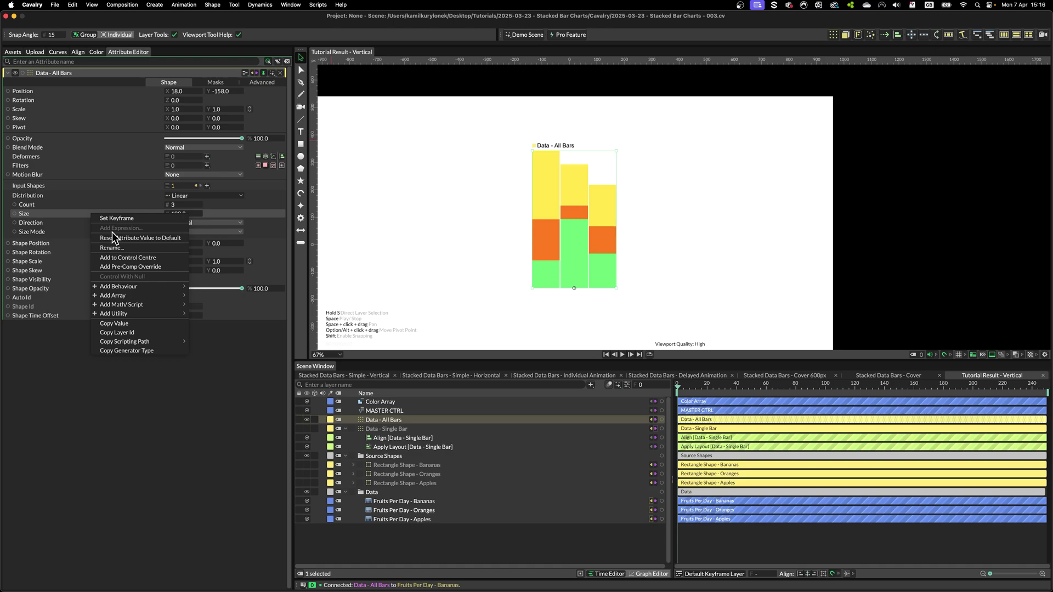
pyautogui.moveTo(143, 305)
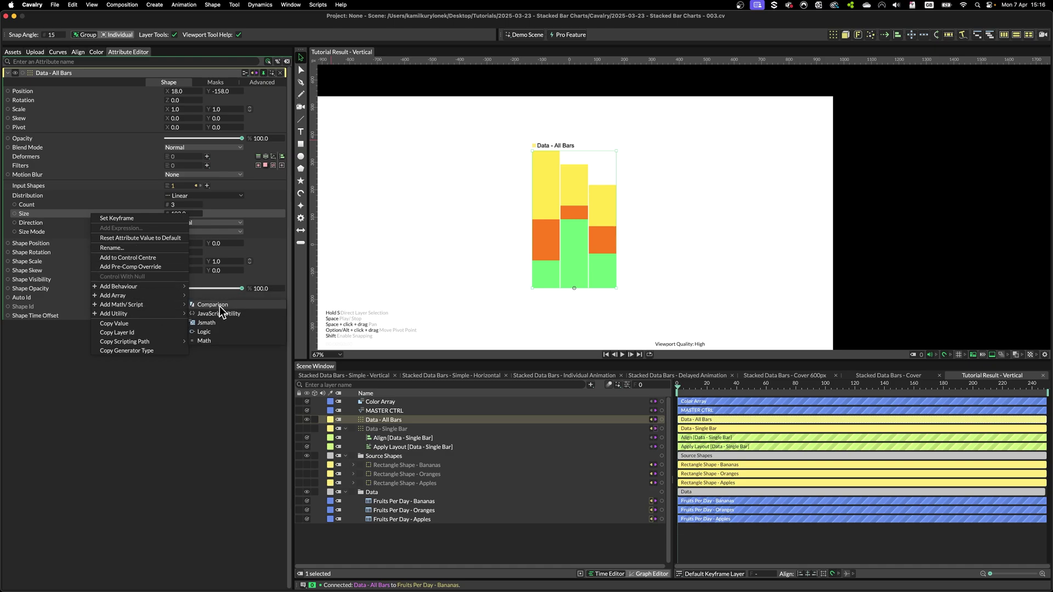
pyautogui.click(218, 344)
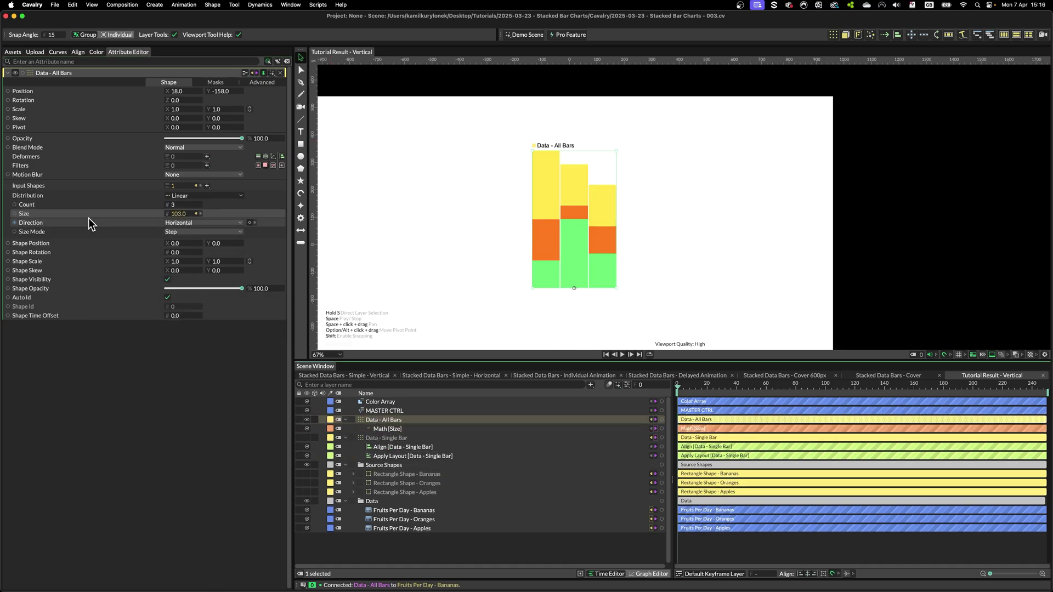
pyautogui.click(394, 429)
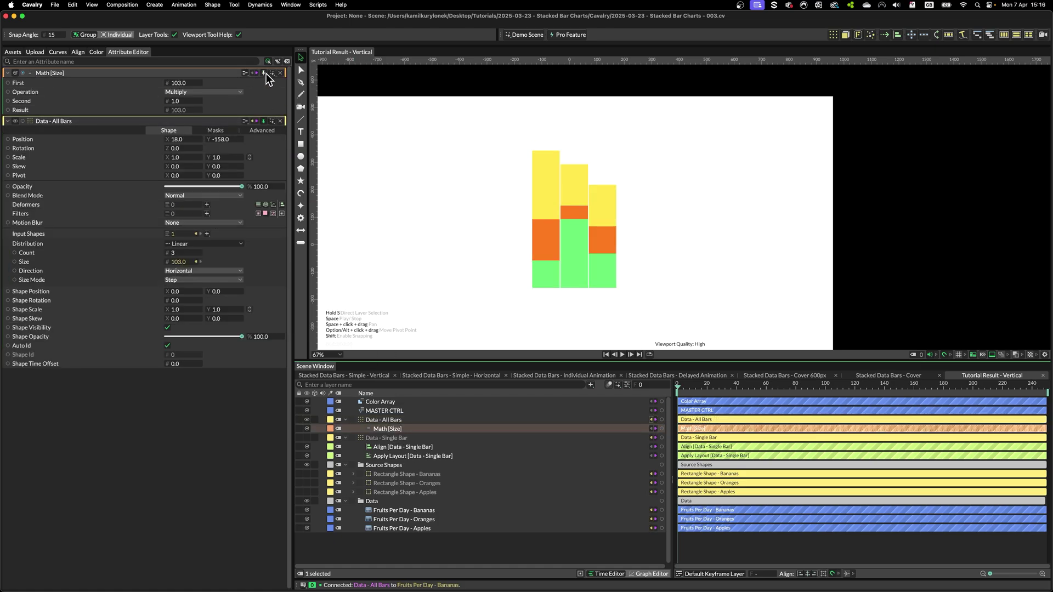
pyautogui.click(280, 121)
# Add a fourth MASTER CTRL value and wire Bar Width and it into Math's First and Second inputs.
pyautogui.click(391, 410)
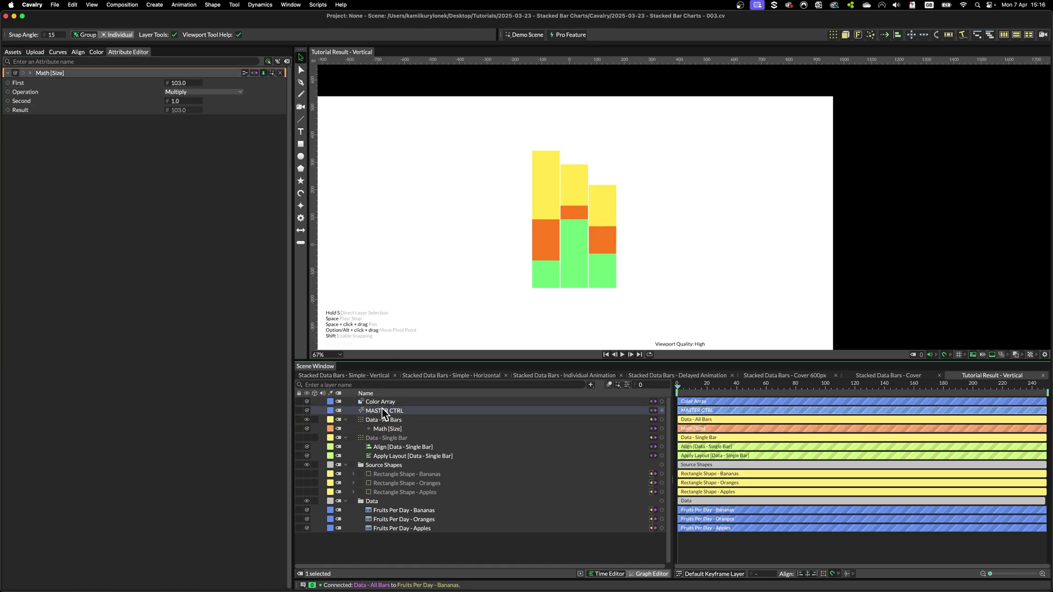
pyautogui.click(172, 129)
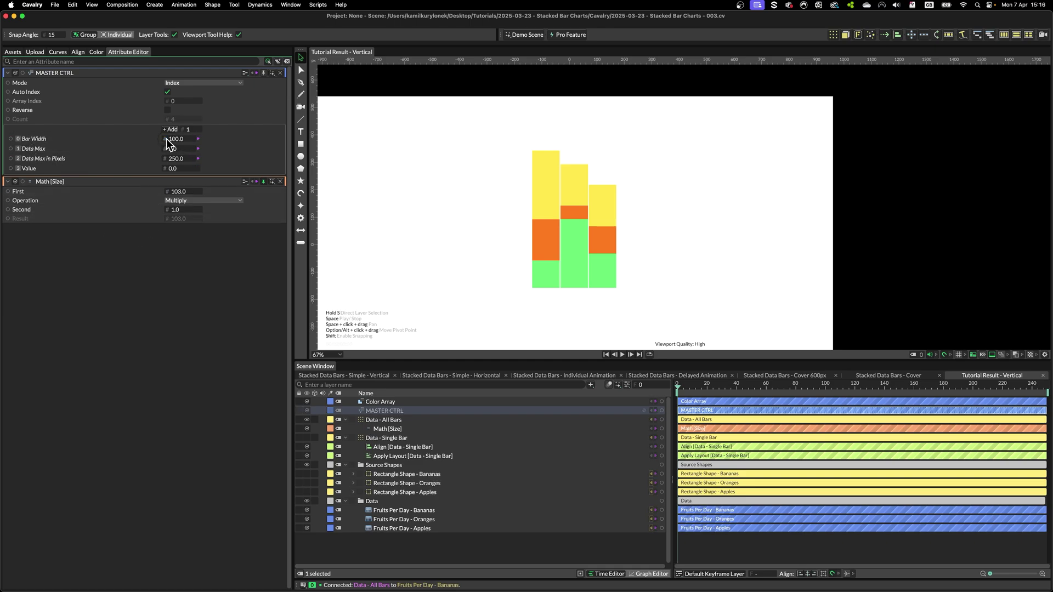
pyautogui.moveTo(165, 138); pyautogui.dragTo(184, 210)
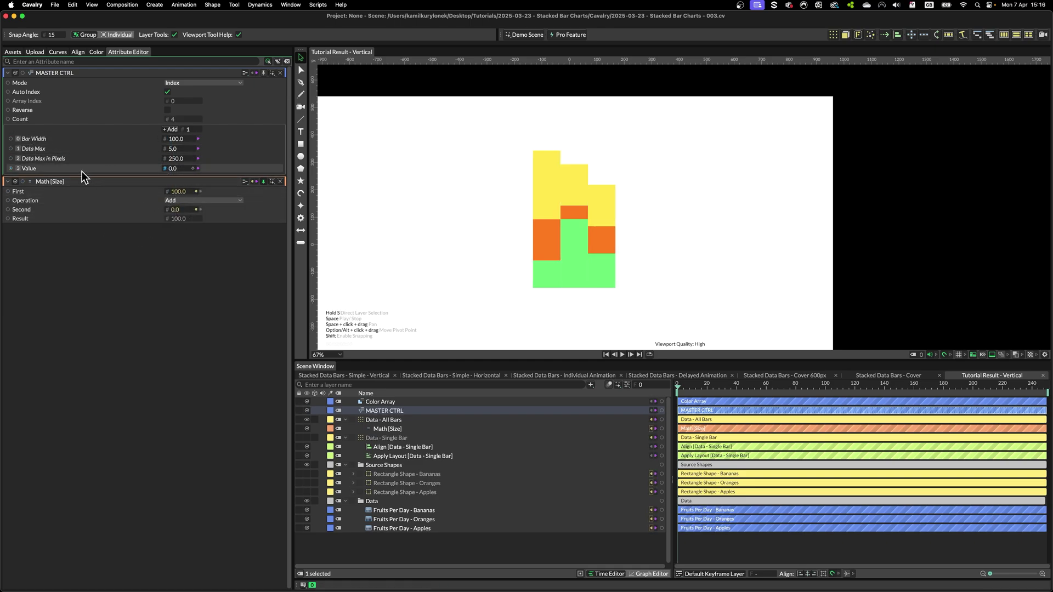
pyautogui.rightClick(81, 171)
pyautogui.click(104, 189)
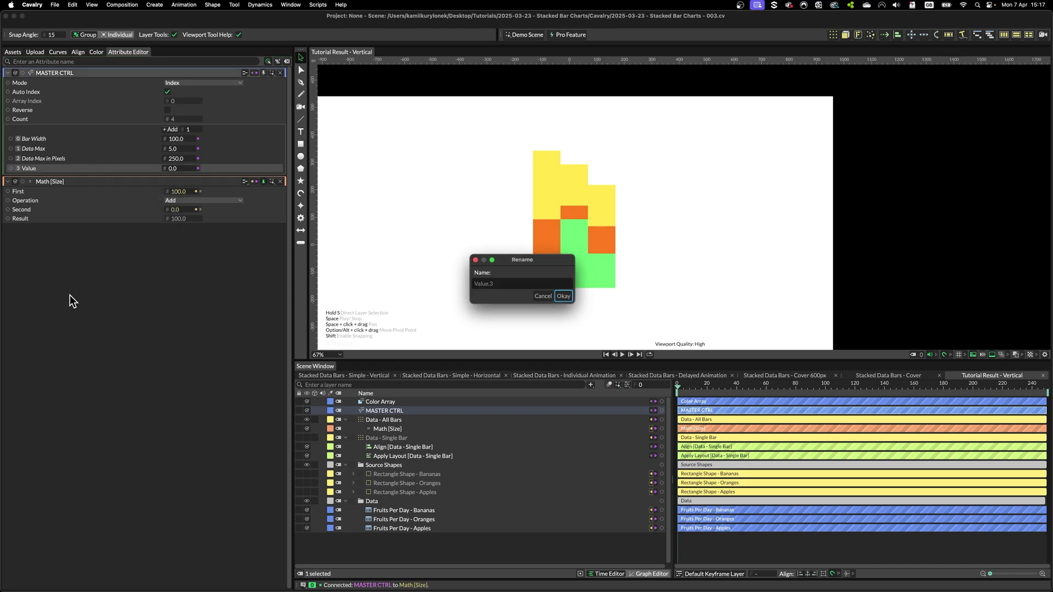
# Name the new value 'Data Bar Gap' and set it to 30.
pyautogui.write('Data Bar Gap')
pyautogui.press('Return')
pyautogui.moveTo(170, 171); pyautogui.dragTo(192, 174)
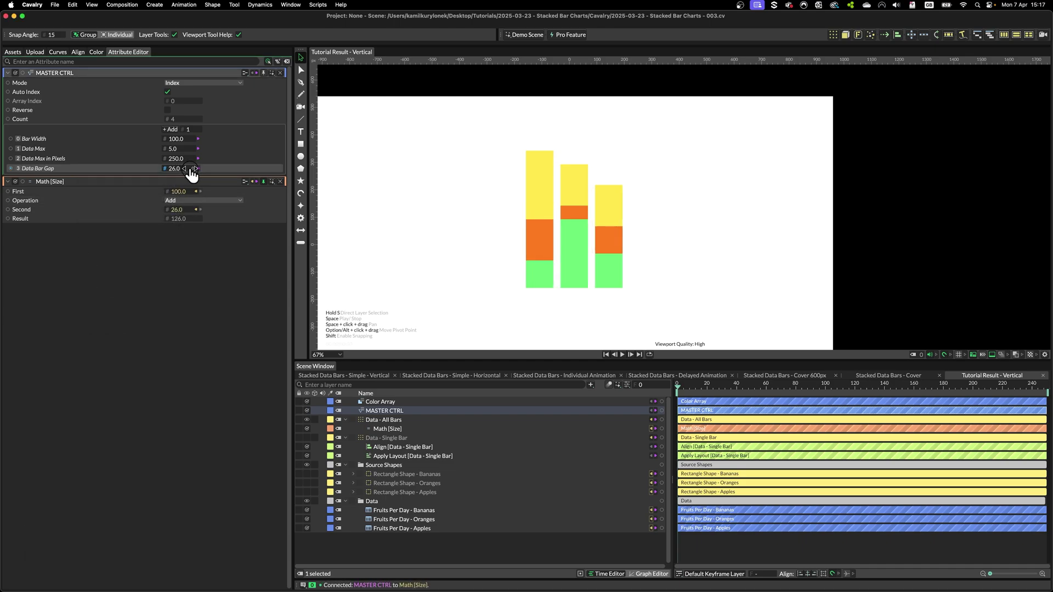
pyautogui.write('30')
pyautogui.press('Return')
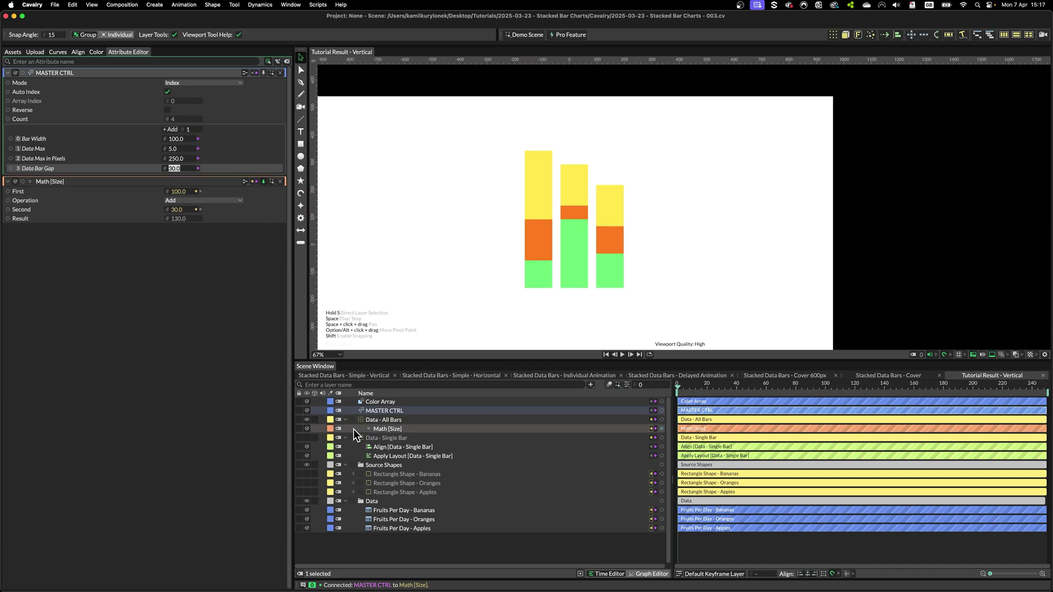
# Inspect the Fruits Per Day - Apples data layer, then switch to the Excel fruit sheet.
pyautogui.click(376, 420)
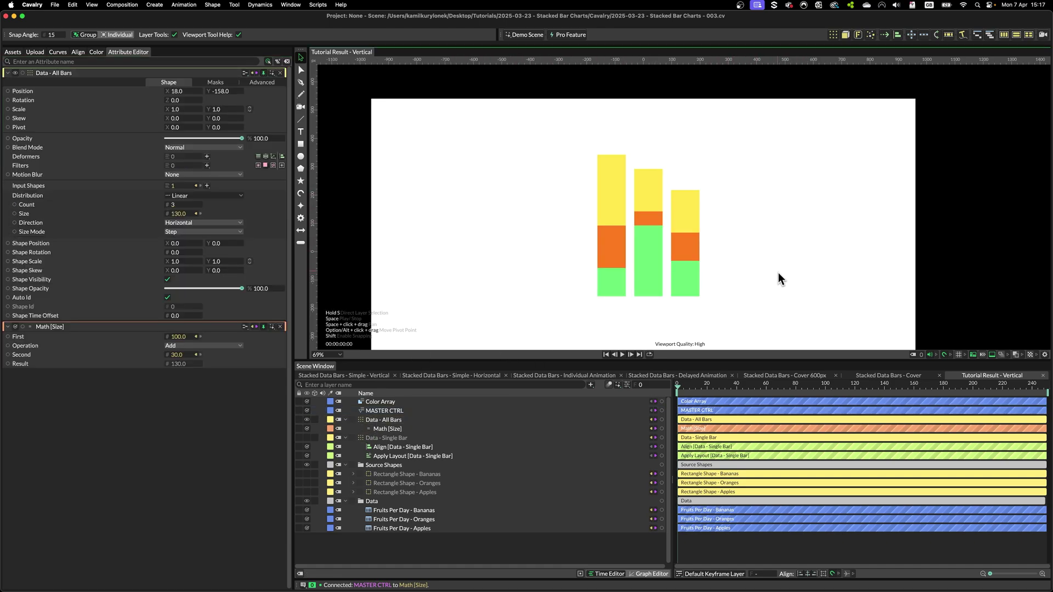
pyautogui.scroll(3, 736, 212)
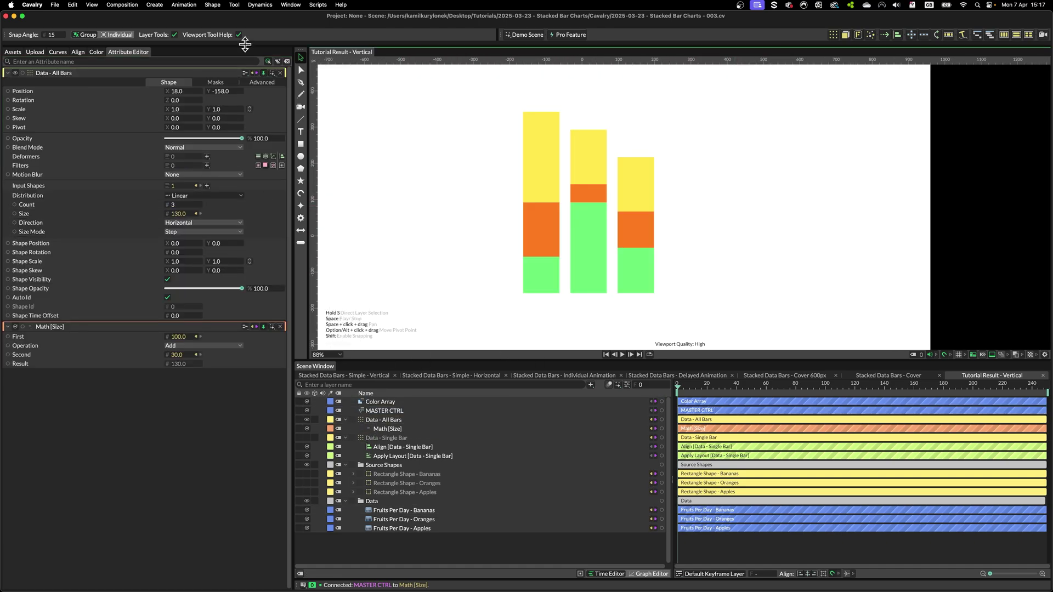
pyautogui.click(401, 528)
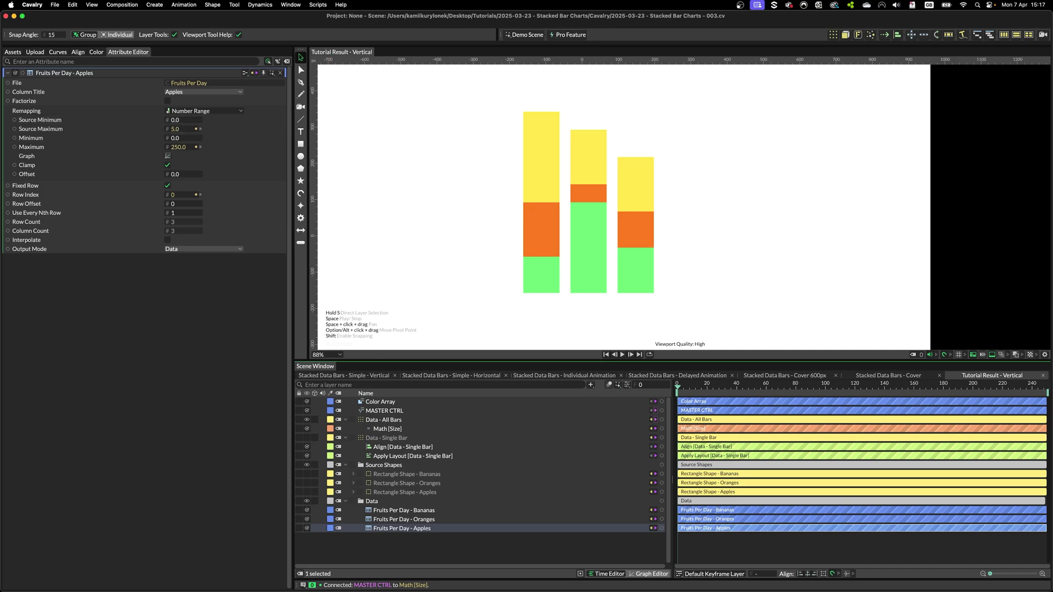
pyautogui.press('super+Tab')
# Look over the Apples, Oranges and Bananas columns A–D, then return to Cavalry.
pyautogui.moveTo(87, 107); pyautogui.dragTo(359, 130)
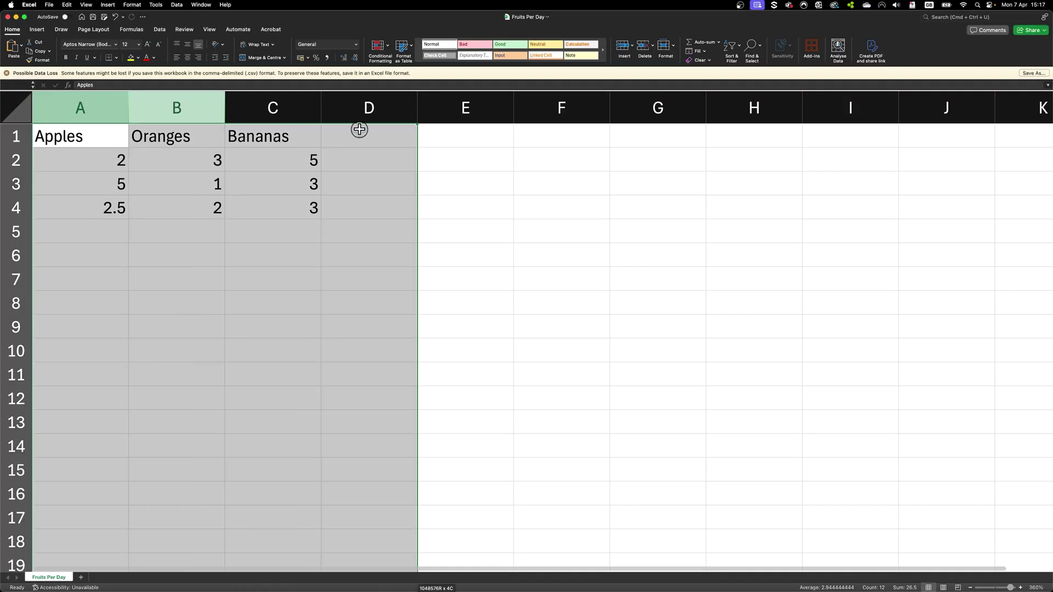
pyautogui.click(384, 385)
pyautogui.press('super+Tab')
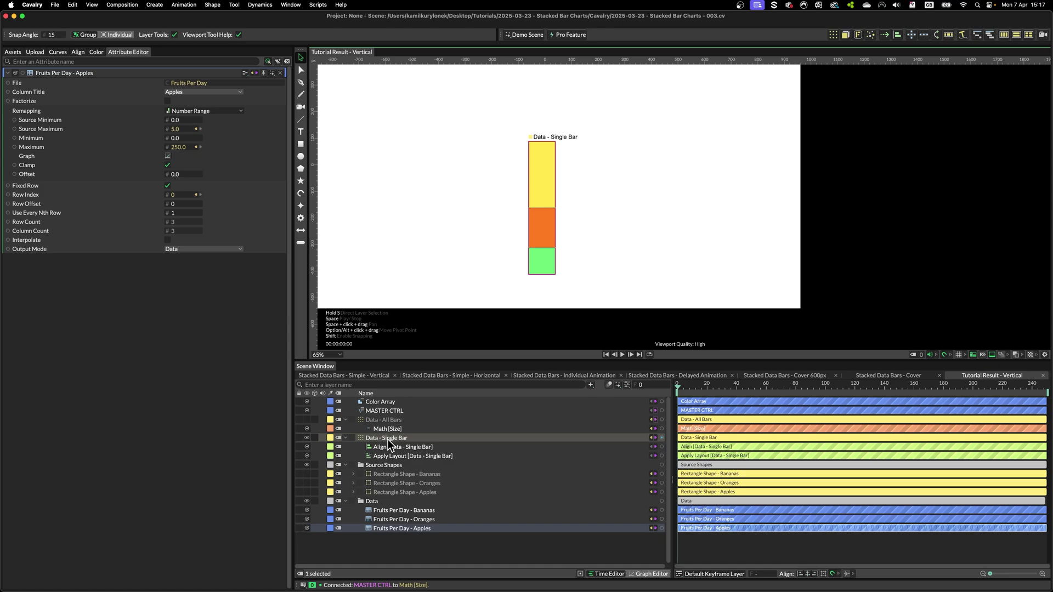
# Hide Data - Single Bar and show the Data - All Bars chart.
pyautogui.click(306, 438)
pyautogui.click(305, 420)
pyautogui.click(378, 419)
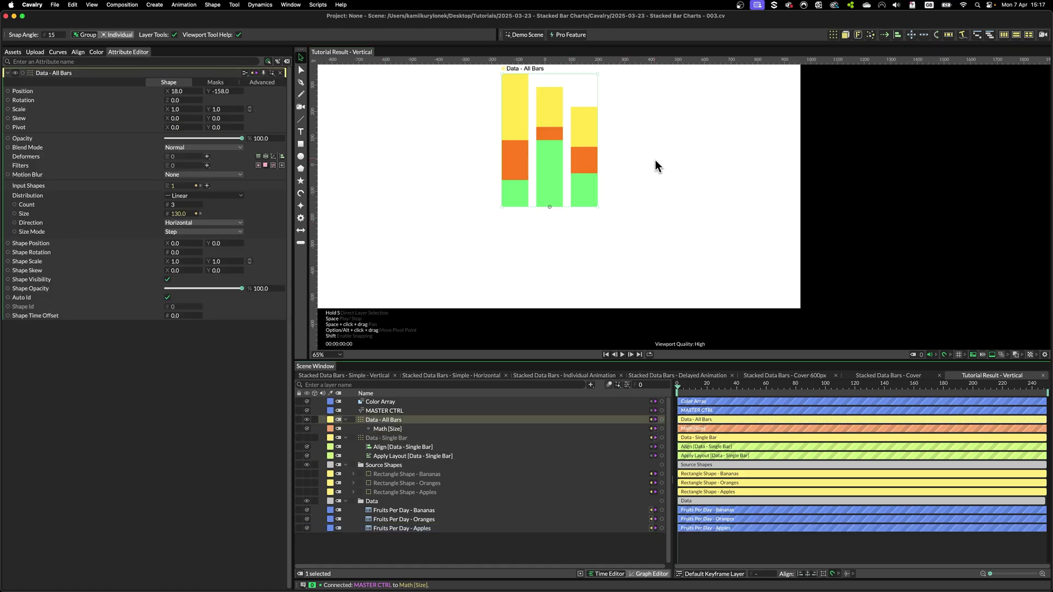
pyautogui.scroll(2, 559, 191)
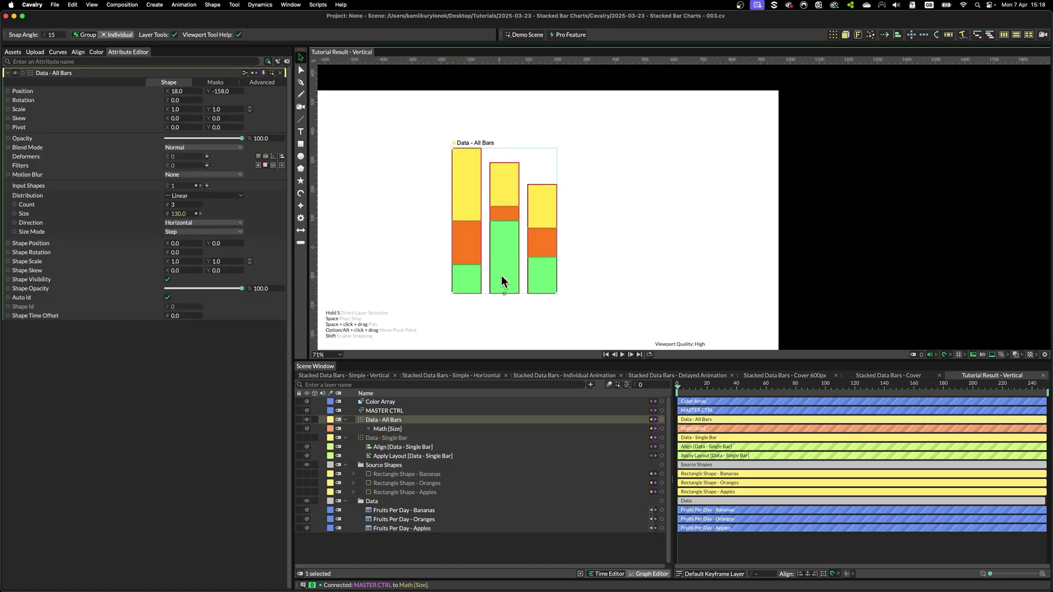
# Compare Fixed Row off and on for Fruits Per Day - Bananas, leaving it on.
pyautogui.click(404, 510)
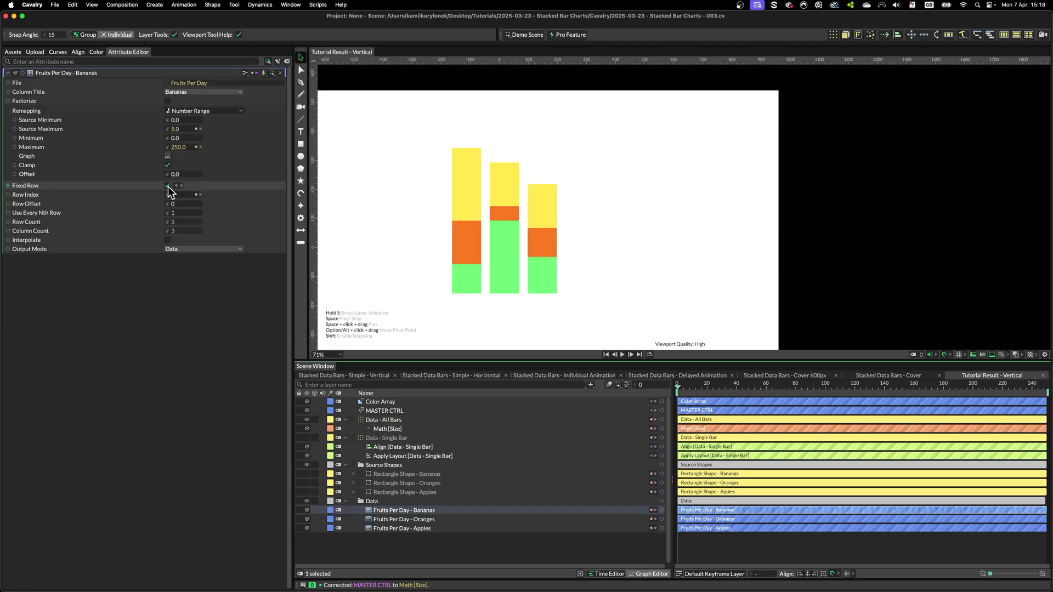
pyautogui.click(167, 186)
pyautogui.click(166, 186)
pyautogui.click(166, 186)
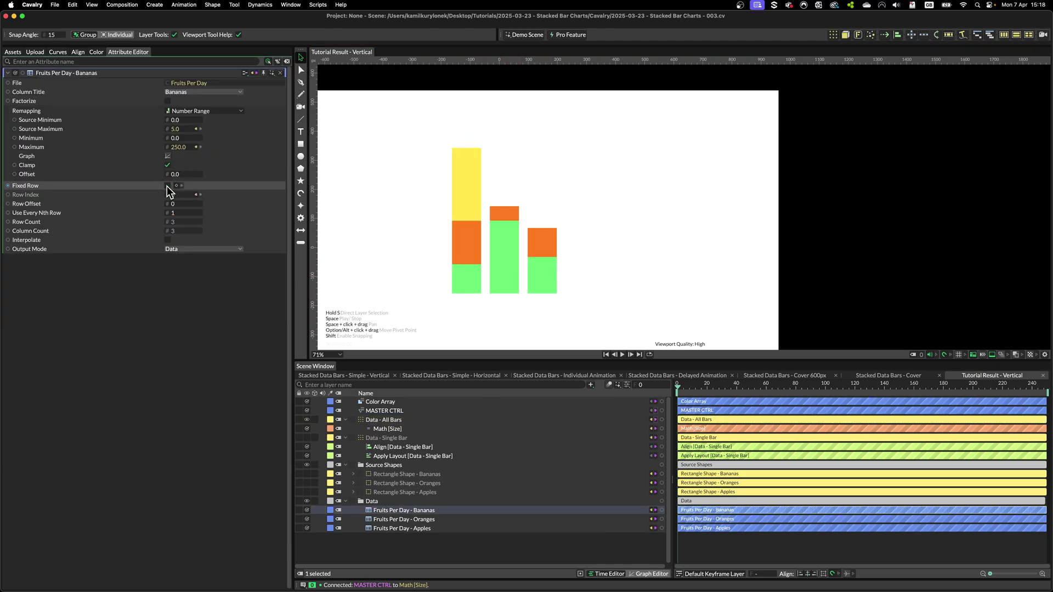
pyautogui.click(166, 186)
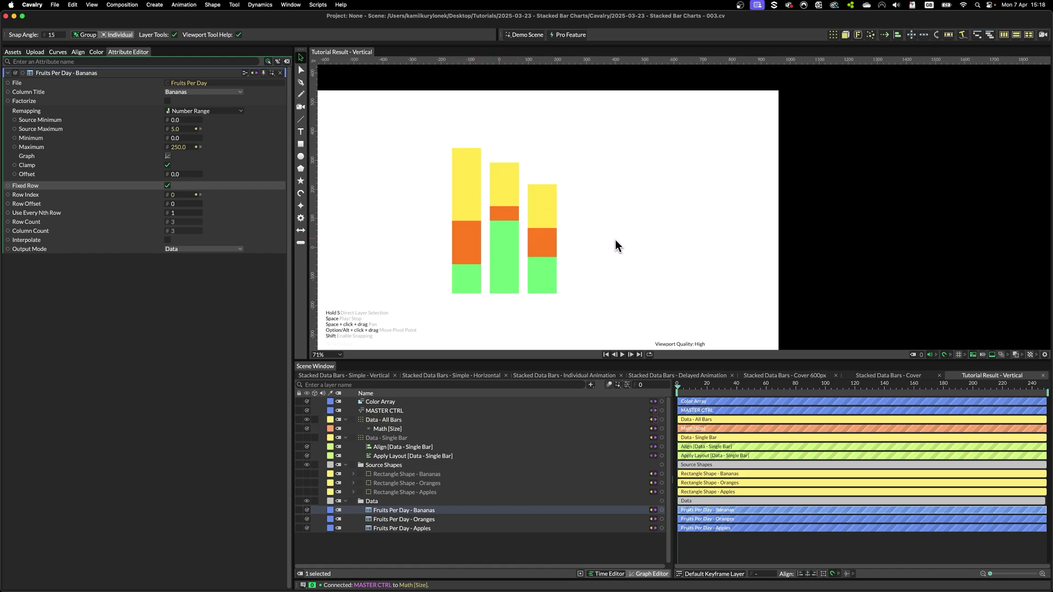
pyautogui.click(168, 186)
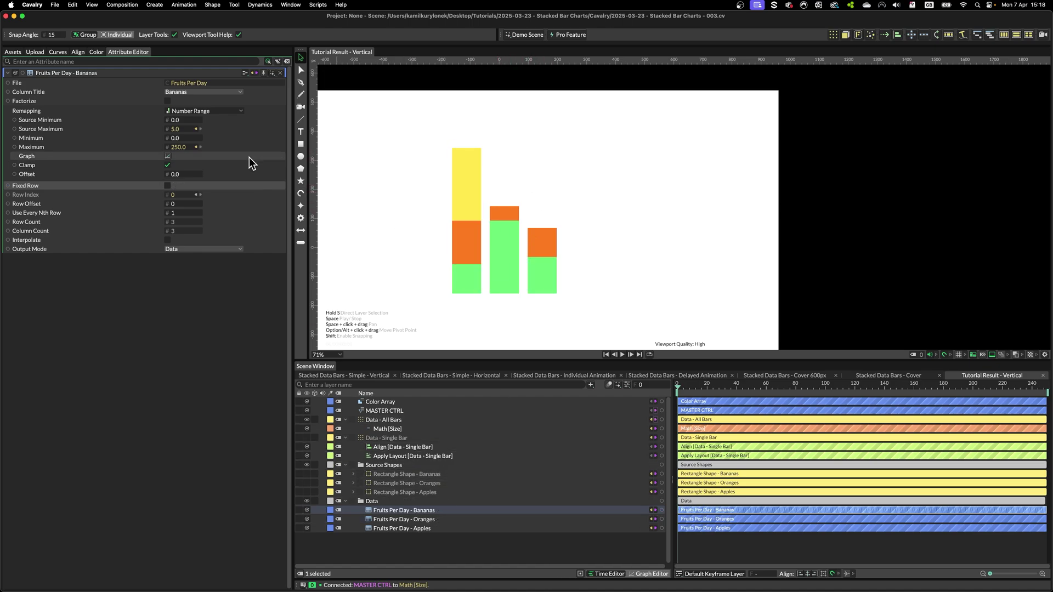
pyautogui.click(167, 185)
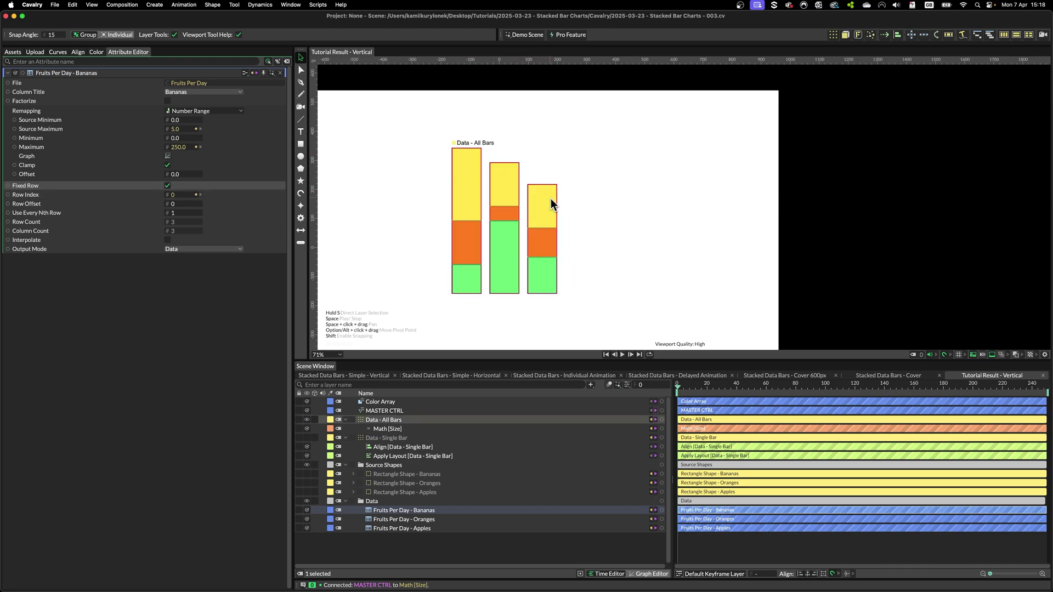
pyautogui.click(1036, 355)
pyautogui.click(467, 289)
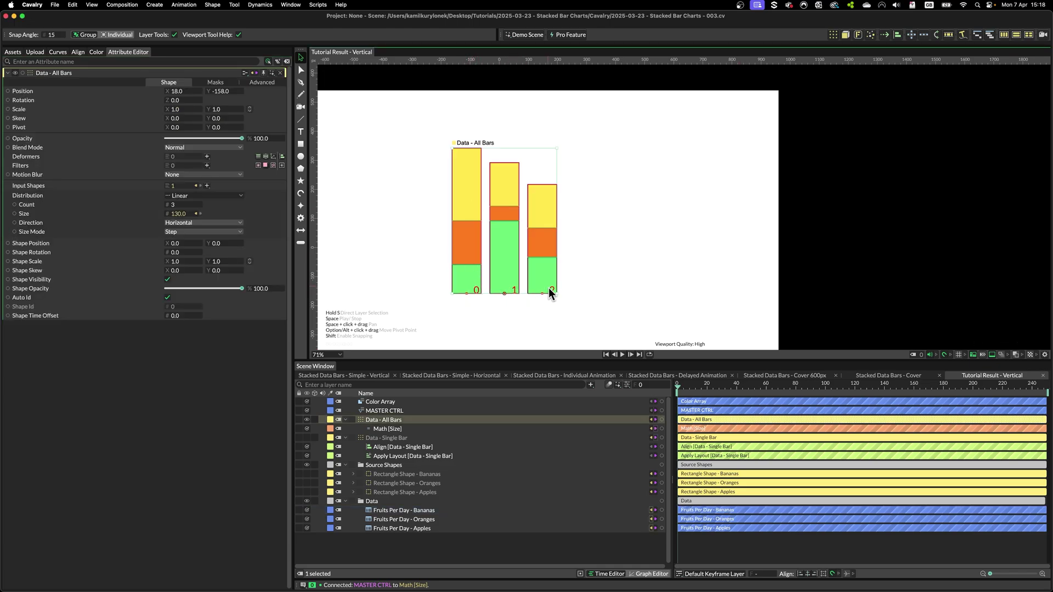
pyautogui.click(422, 509)
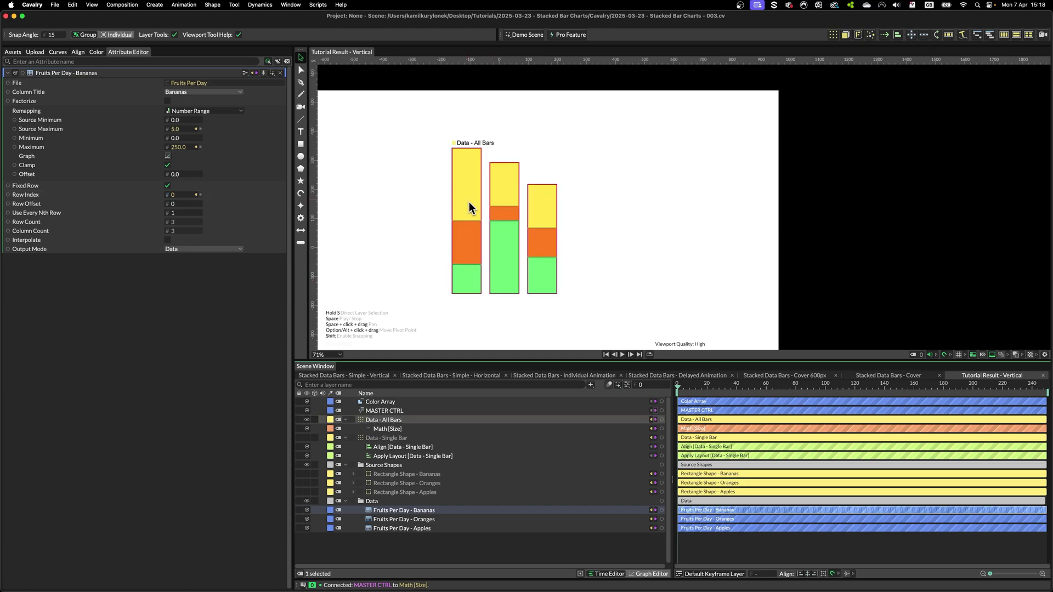
# Disconnect the existing Row Index link on the Bananas data layer.
pyautogui.click(167, 185)
pyautogui.click(168, 186)
pyautogui.moveTo(195, 195); pyautogui.dragTo(371, 195)
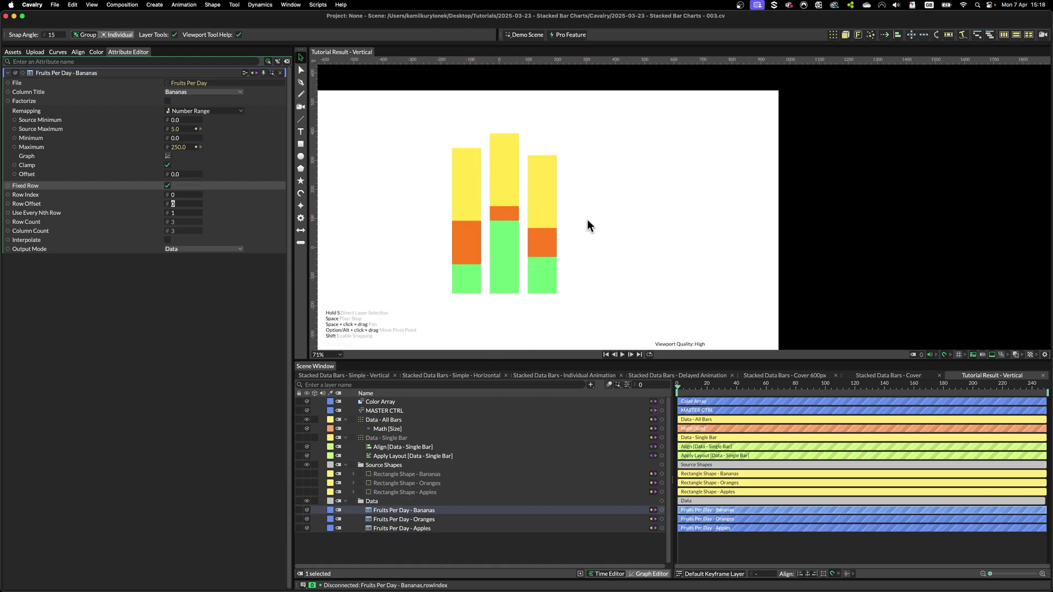
# Connect Data - All Bars' Index Context to the Bananas Row Index.
pyautogui.click(508, 216)
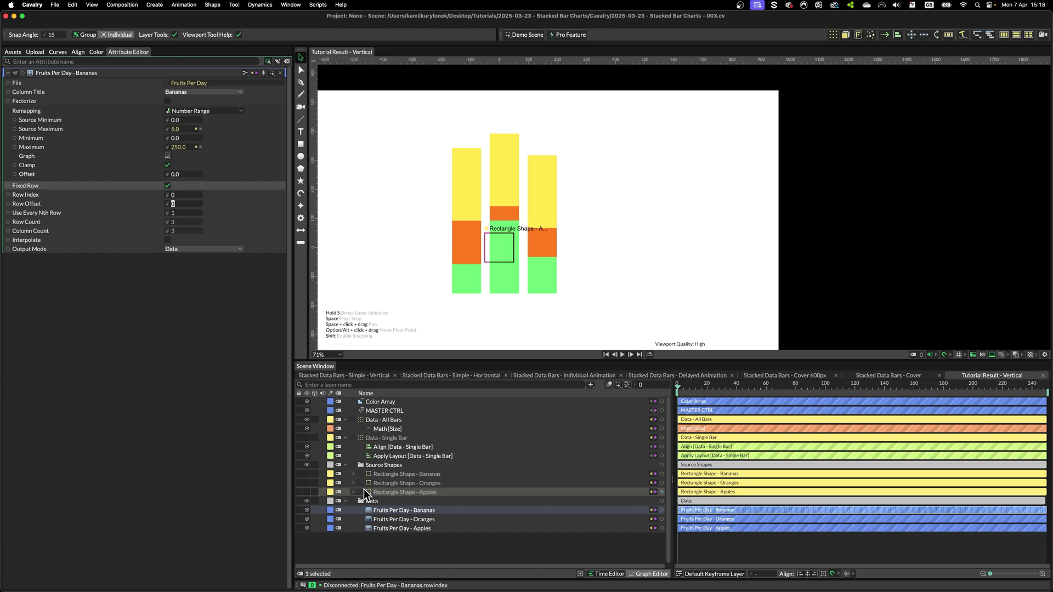
pyautogui.click(271, 79)
pyautogui.click(263, 73)
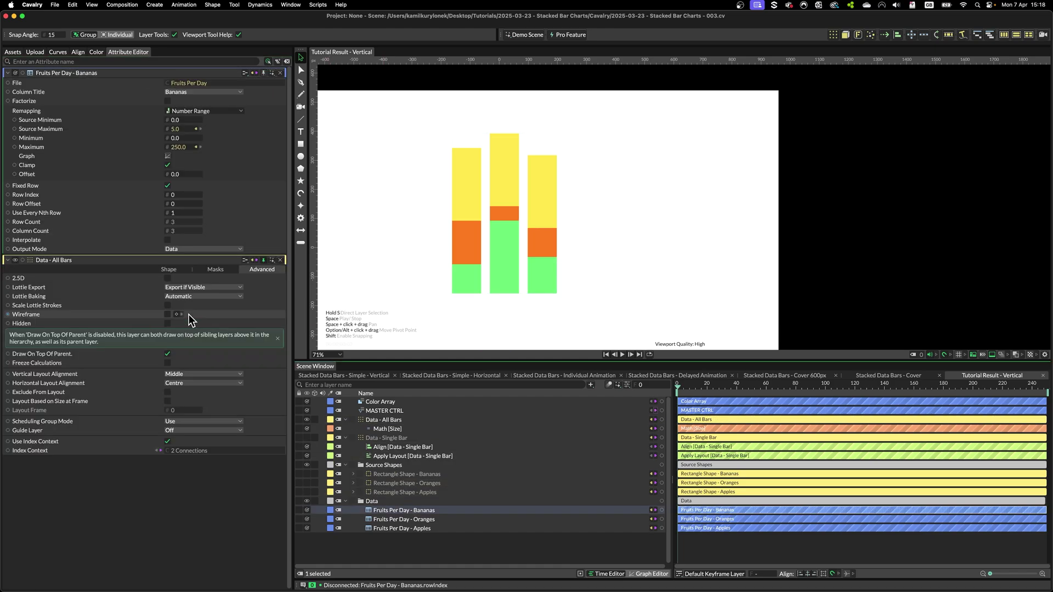
pyautogui.moveTo(8, 450); pyautogui.dragTo(9, 451)
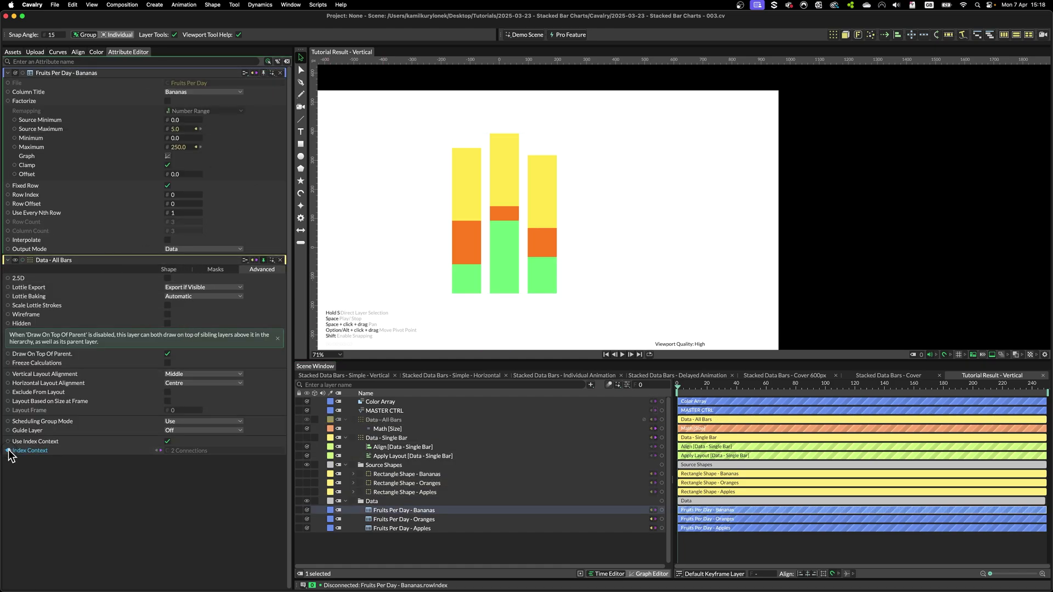
pyautogui.moveTo(182, 182); pyautogui.dragTo(182, 194)
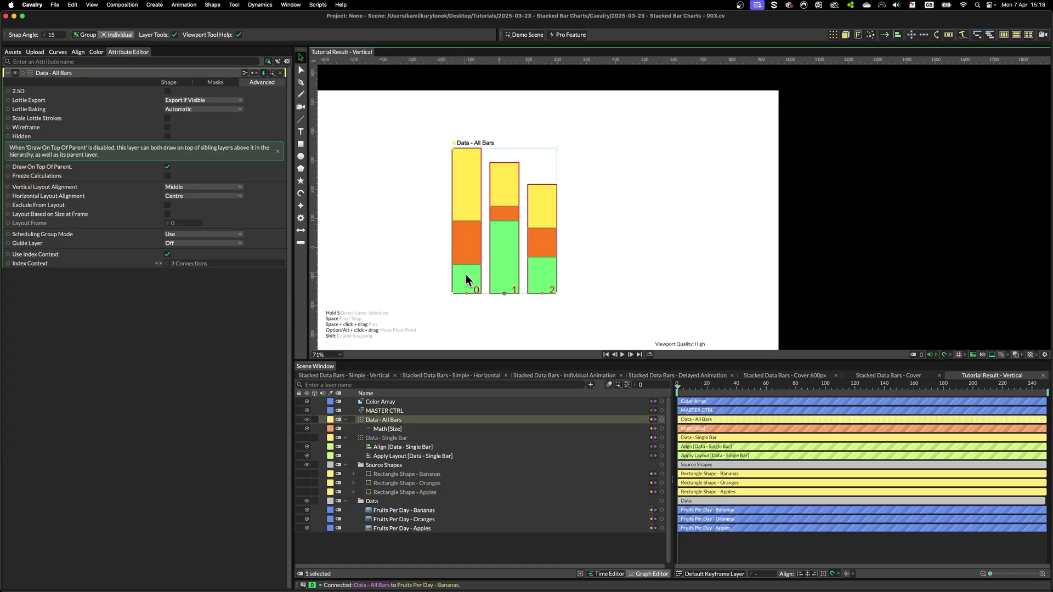
# Set MASTER CTRL's Bar Width to 140 and keep the Single Bar layout Spacing at 0.
pyautogui.click(384, 411)
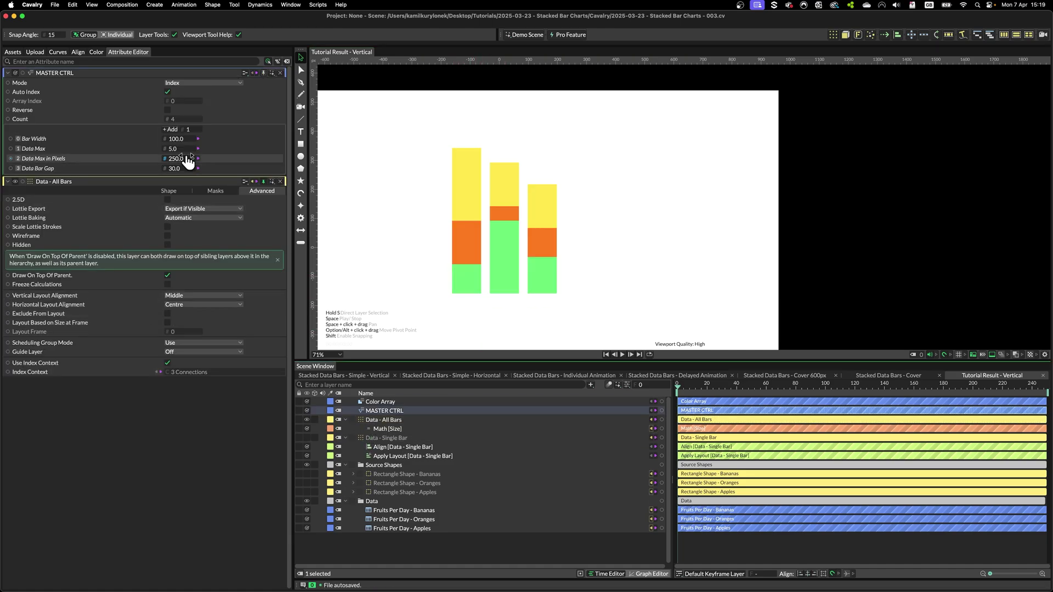
pyautogui.moveTo(176, 142); pyautogui.dragTo(195, 173)
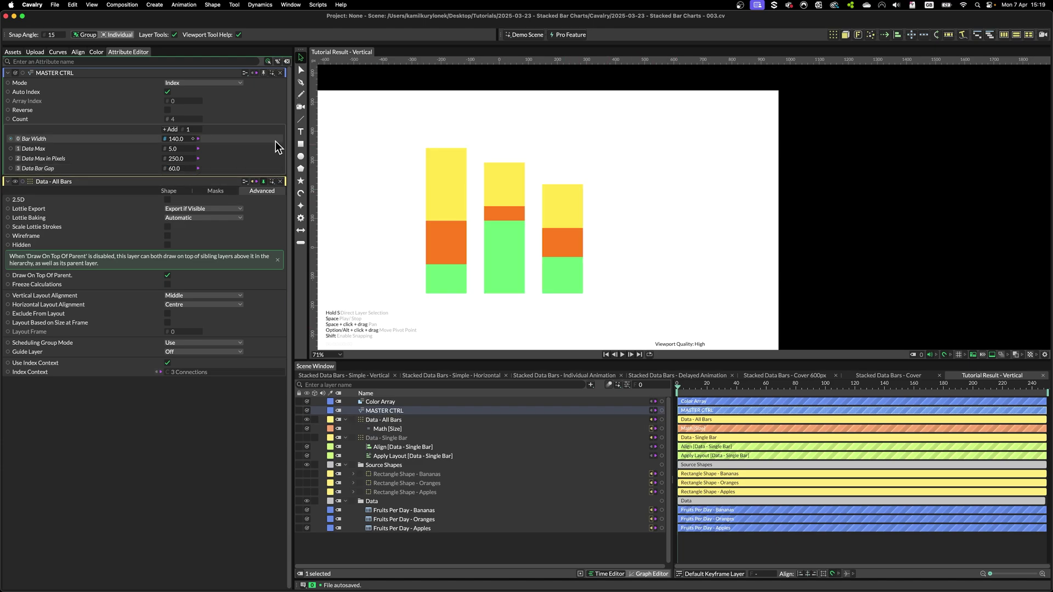
pyautogui.click(494, 236)
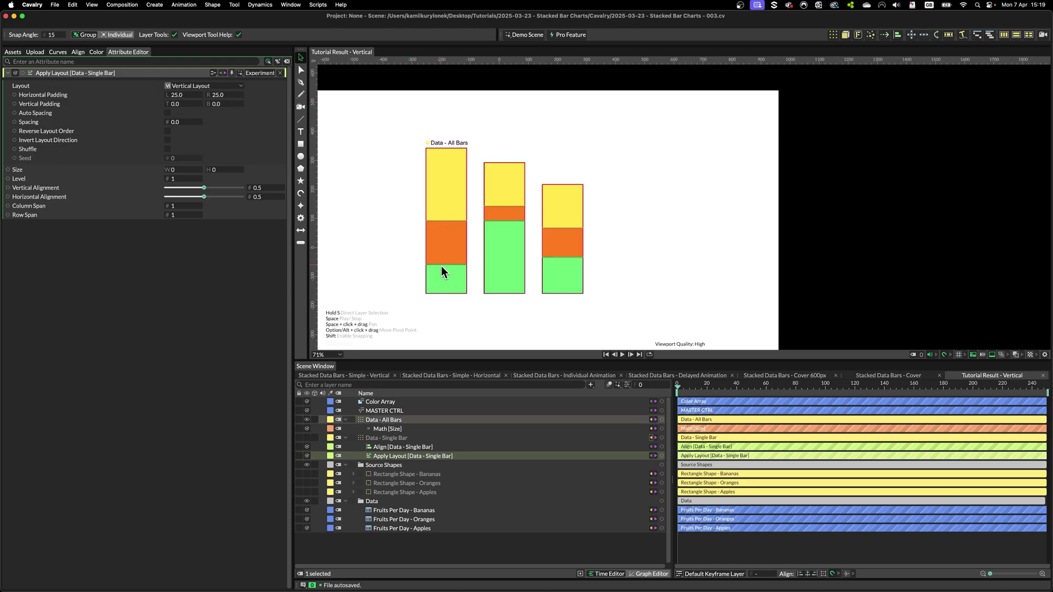
pyautogui.scroll(5, 443, 291)
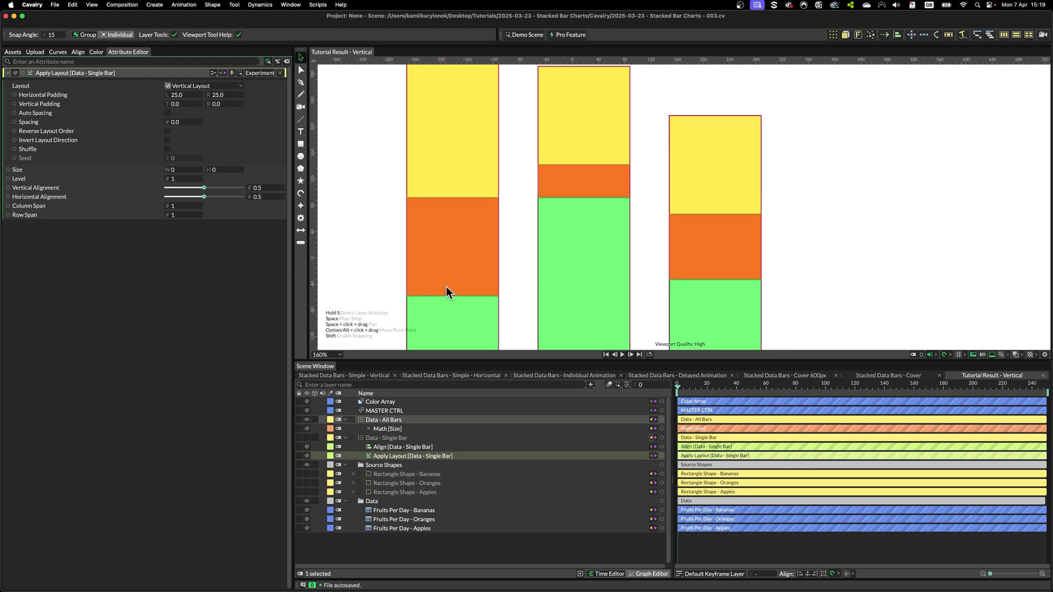
pyautogui.scroll(-4, 457, 216)
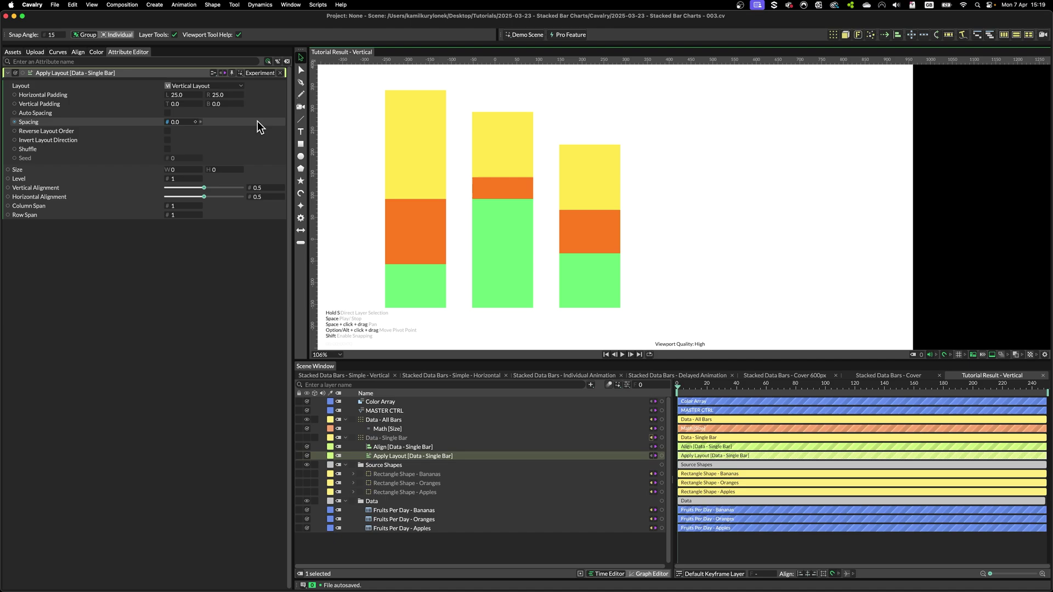
pyautogui.moveTo(177, 127); pyautogui.dragTo(164, 123)
pyautogui.scroll(-4, 698, 258)
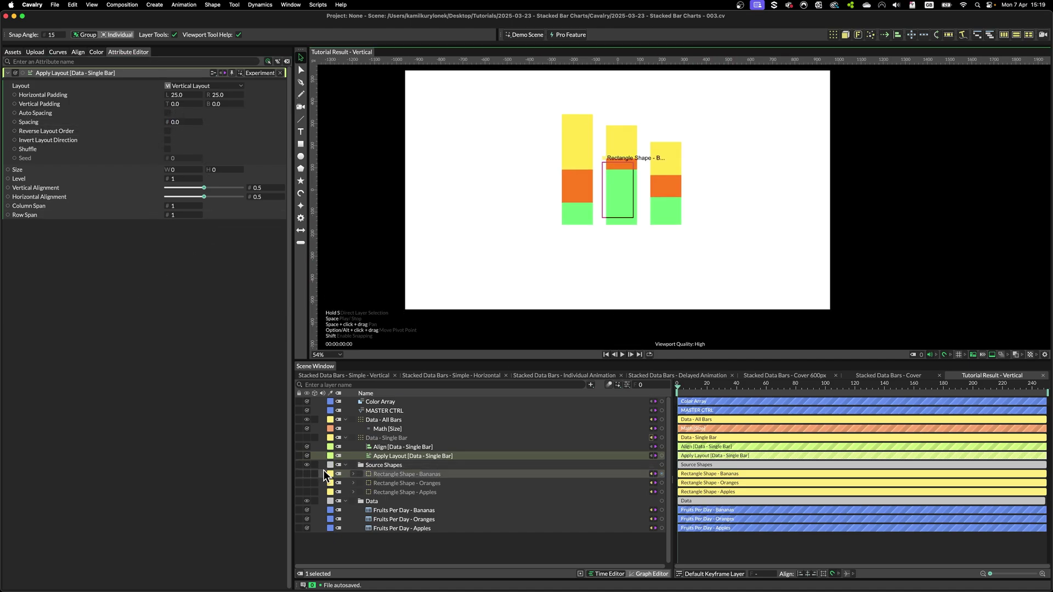
# Add a Range Falloff to the Apples value blend and rename it Range Falloff [Animation].
pyautogui.click(354, 492)
pyautogui.click(412, 500)
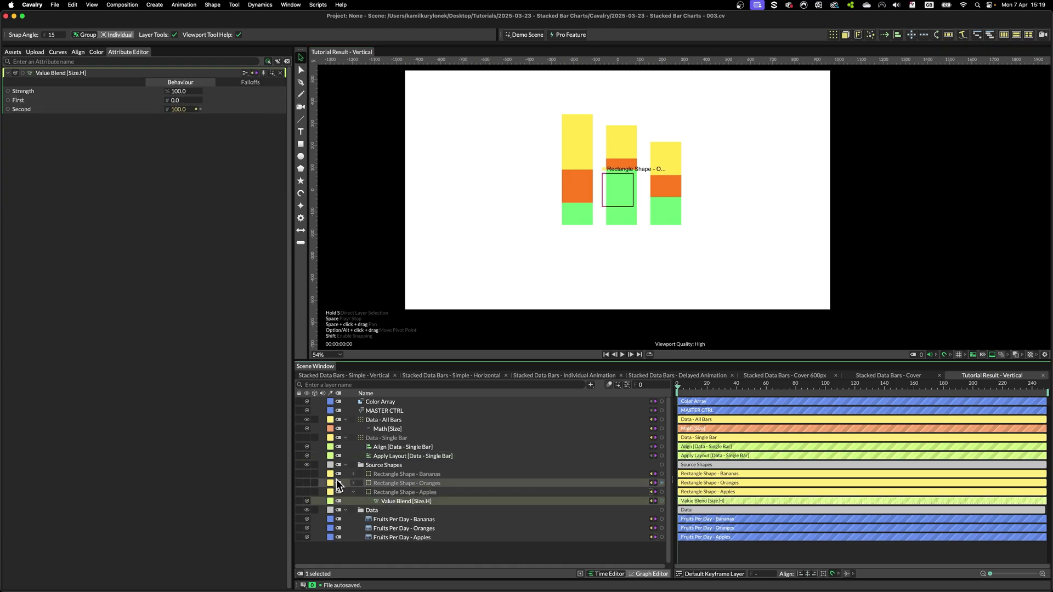
pyautogui.click(248, 82)
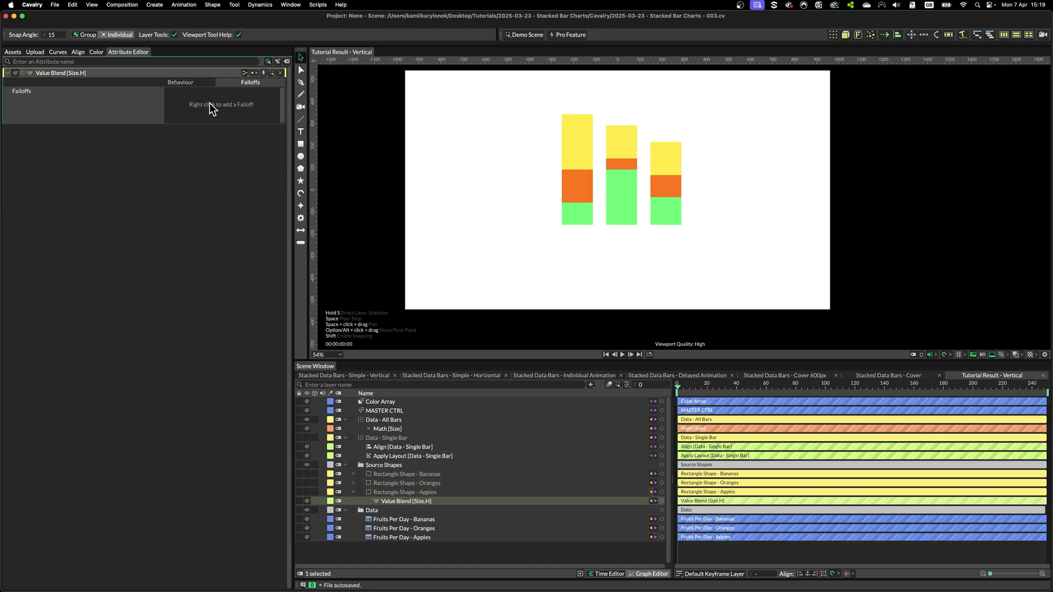
pyautogui.rightClick(210, 104)
pyautogui.moveTo(257, 128)
pyautogui.click(337, 135)
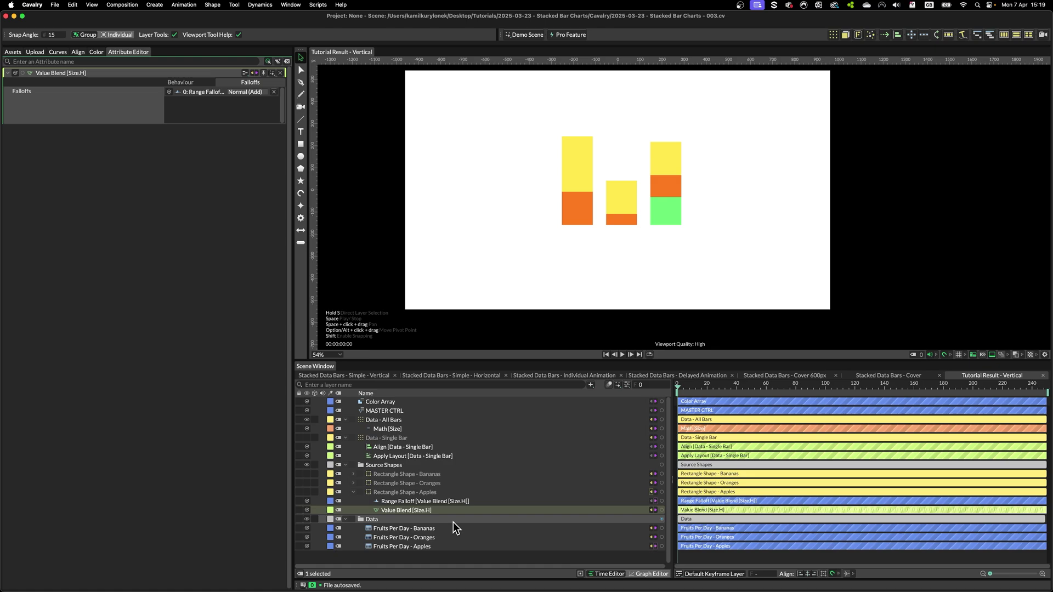
pyautogui.moveTo(435, 500); pyautogui.dragTo(408, 554)
pyautogui.click(410, 547)
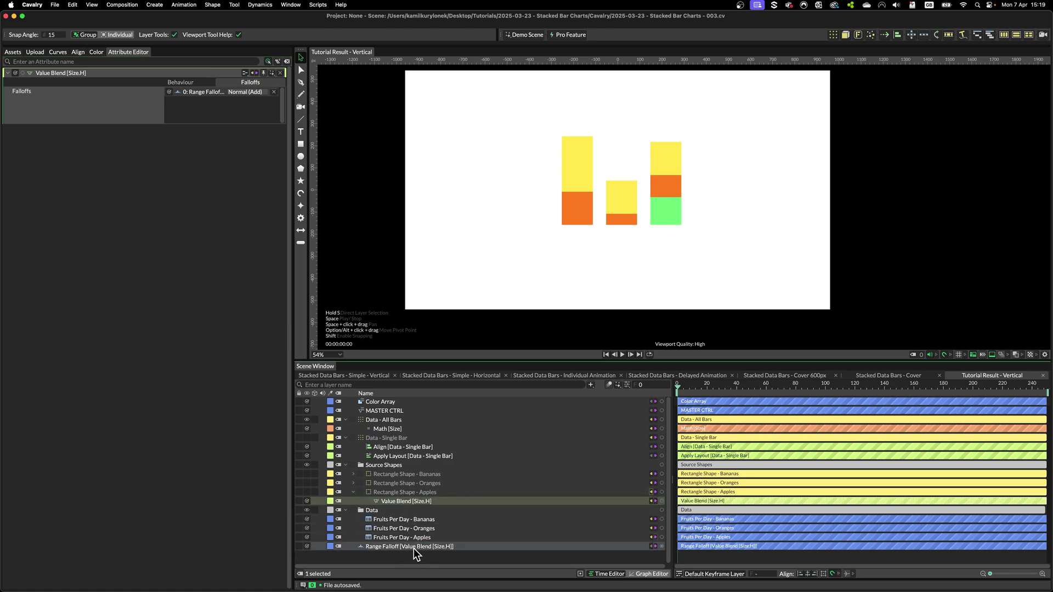
pyautogui.press('Return')
pyautogui.write('Animation]')
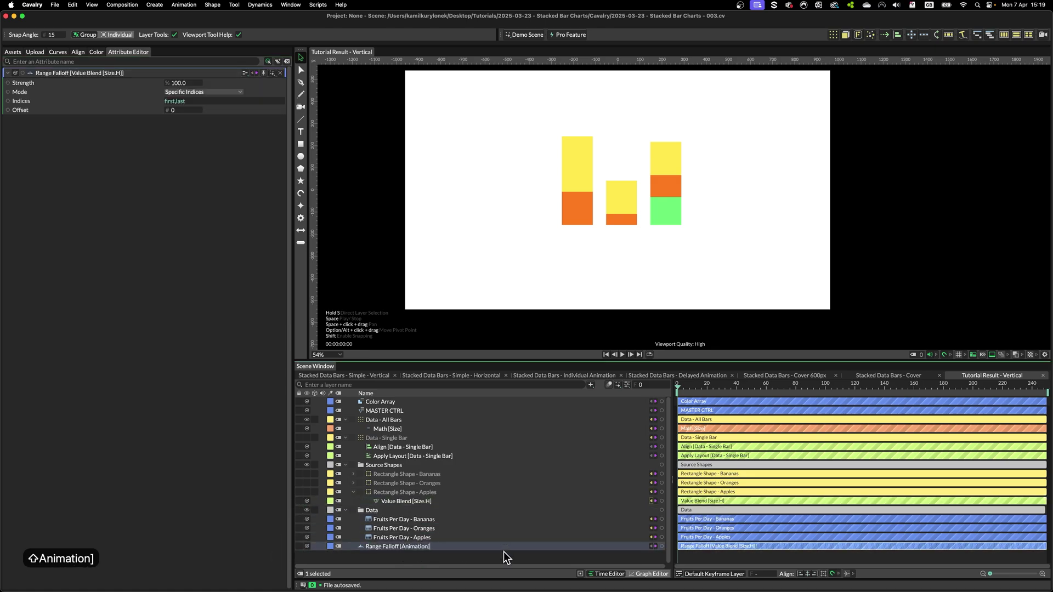
pyautogui.press('Return')
# Link the Animation falloff into the Oranges and Bananas value blends' Falloffs.
pyautogui.click(251, 75)
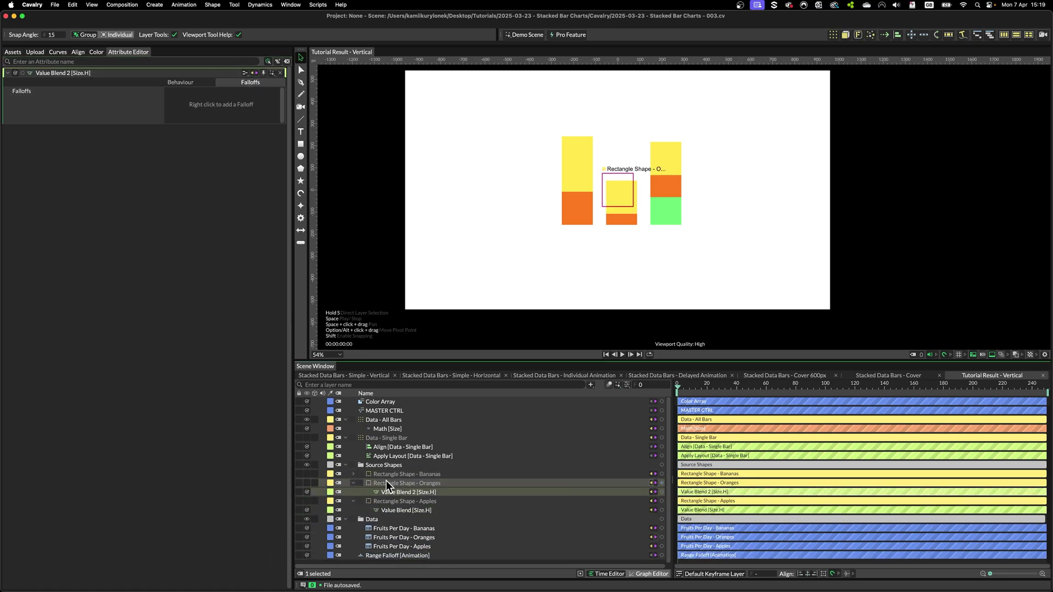
pyautogui.moveTo(399, 555); pyautogui.dragTo(204, 108)
pyautogui.click(353, 475)
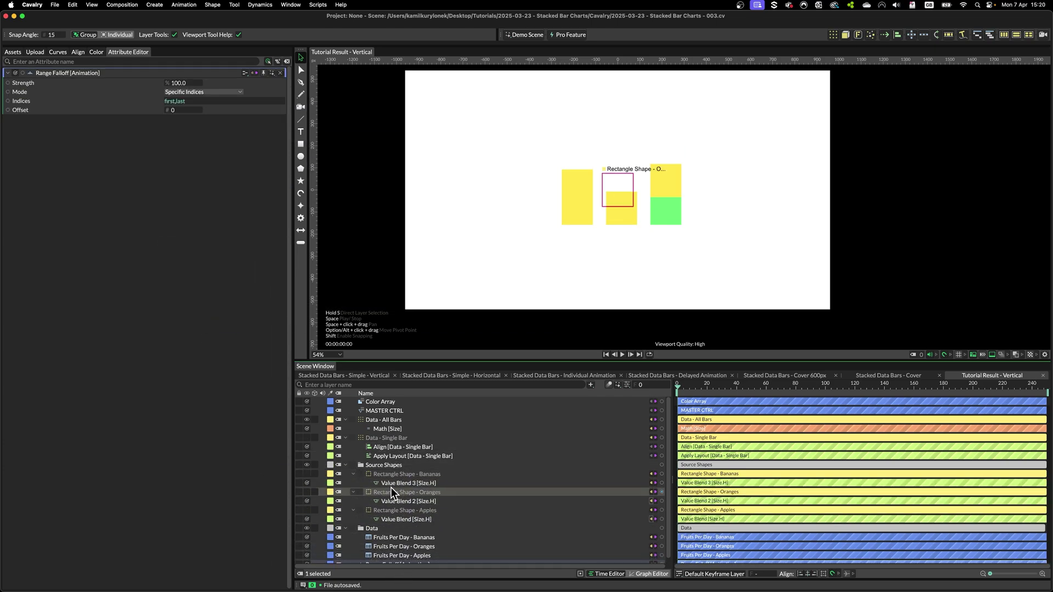
pyautogui.click(396, 479)
pyautogui.moveTo(390, 561); pyautogui.dragTo(218, 104)
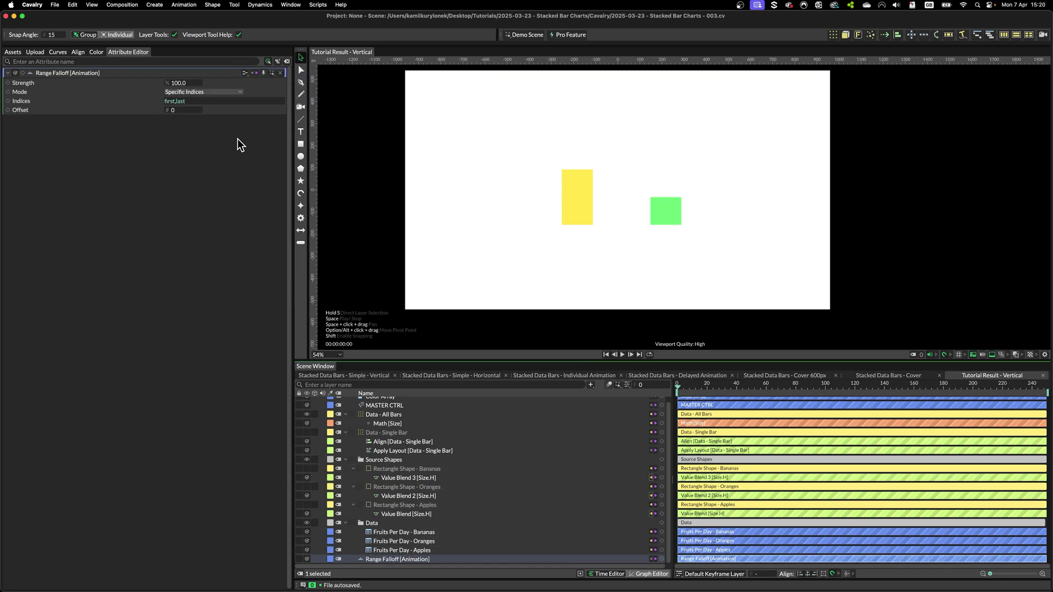
# Set the falloff to Transition and keyframe Completion from 0 at frame 0 to 100 at frame 91.
pyautogui.click(212, 94)
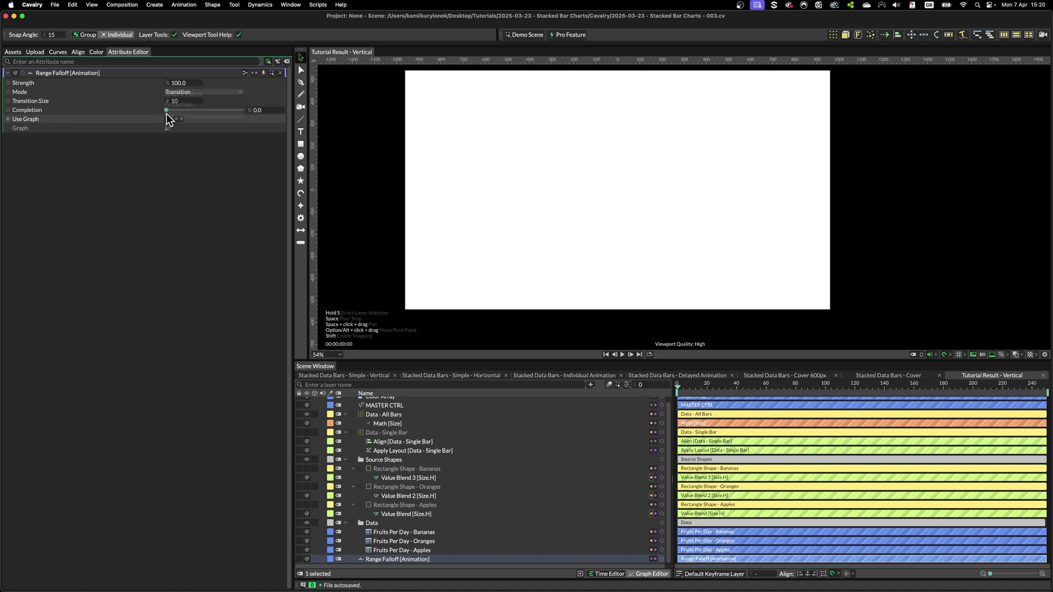
pyautogui.moveTo(166, 111)
pyautogui.mouseDown()
pyautogui.moveTo(252, 112)
pyautogui.moveTo(164, 112)
pyautogui.mouseUp()
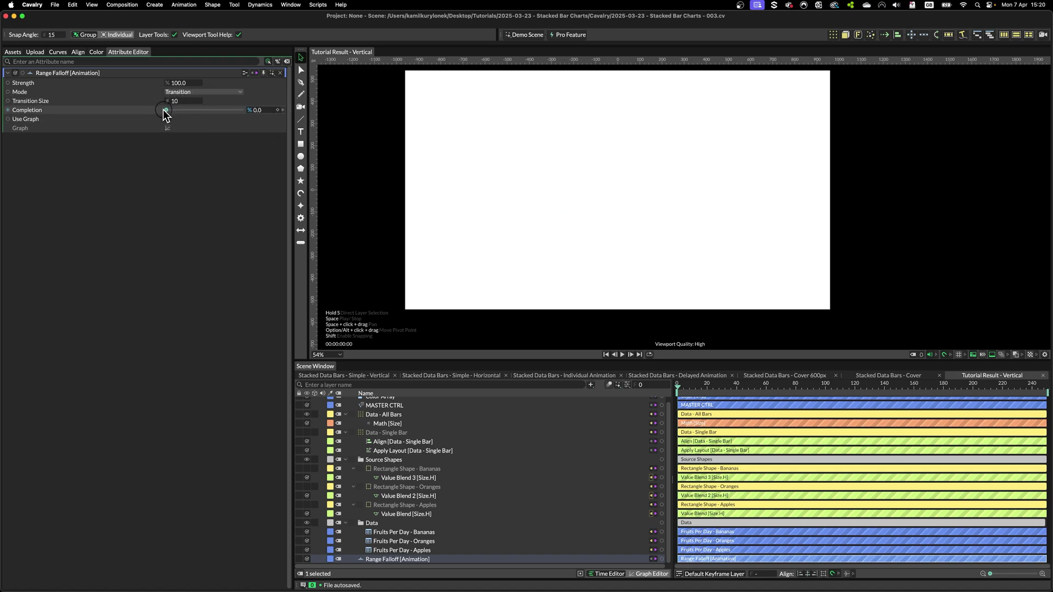
pyautogui.click(278, 110)
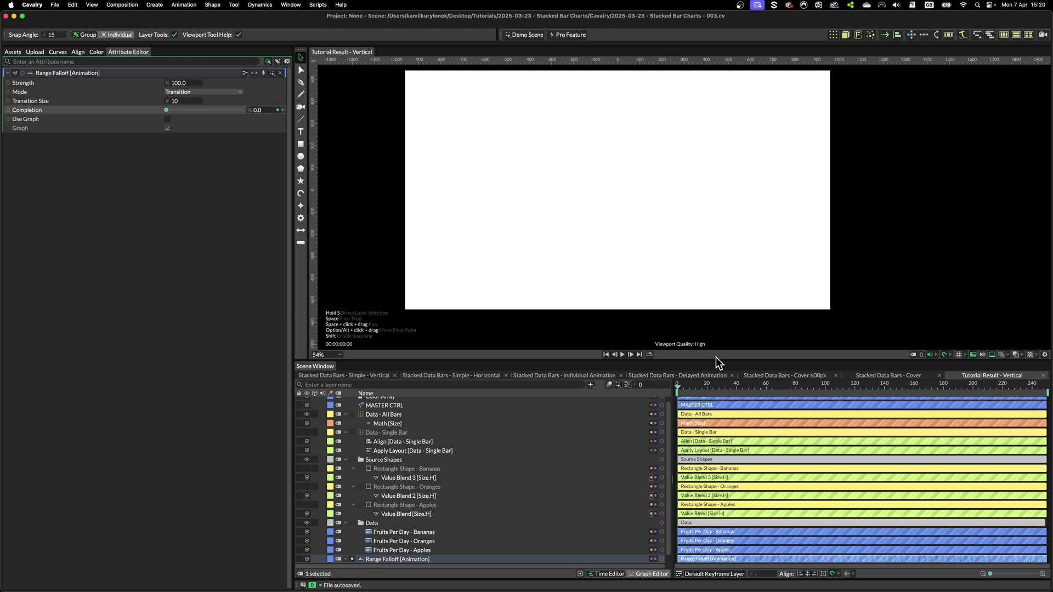
pyautogui.moveTo(715, 356); pyautogui.dragTo(715, 273)
pyautogui.click(811, 296)
pyautogui.click(636, 486)
pyautogui.write('1')
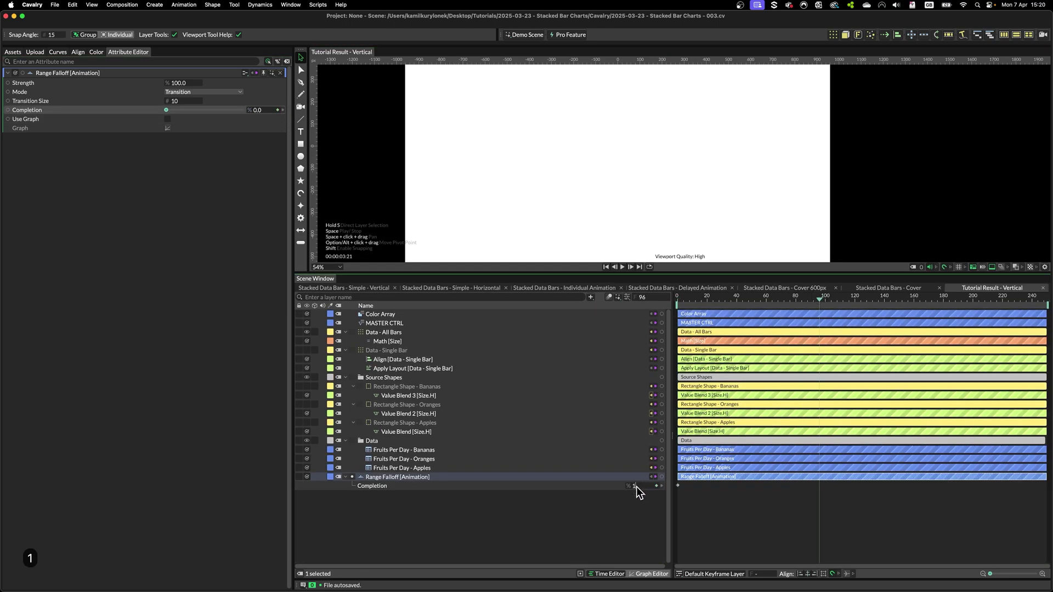
pyautogui.write('00')
pyautogui.press('Return')
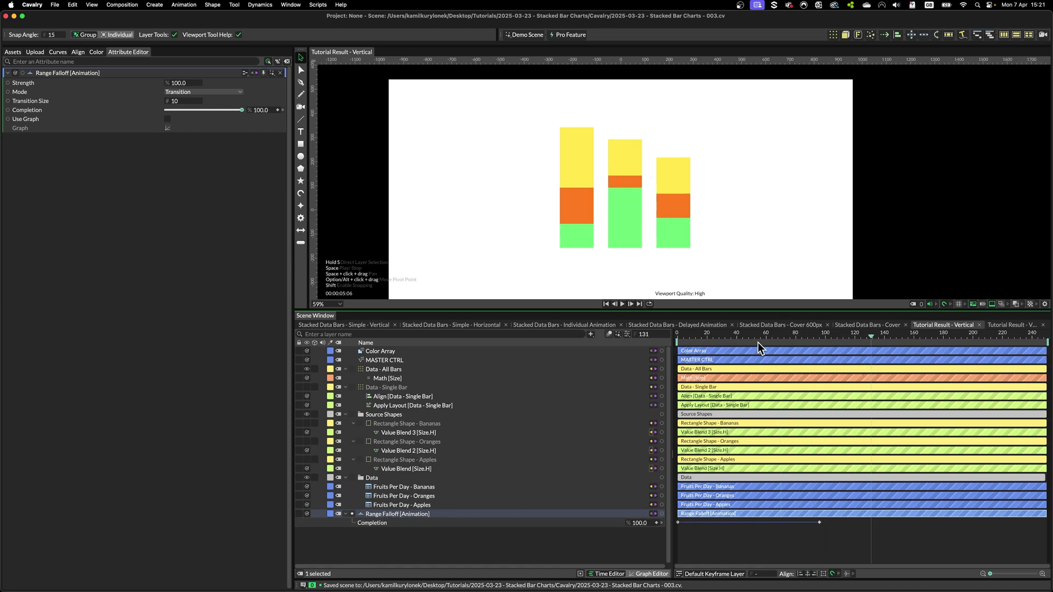
pyautogui.moveTo(758, 342); pyautogui.dragTo(836, 341)
# In the Individual Animation scene, nest a new Range Falloff under the Apples value blend.
pyautogui.click(1014, 324)
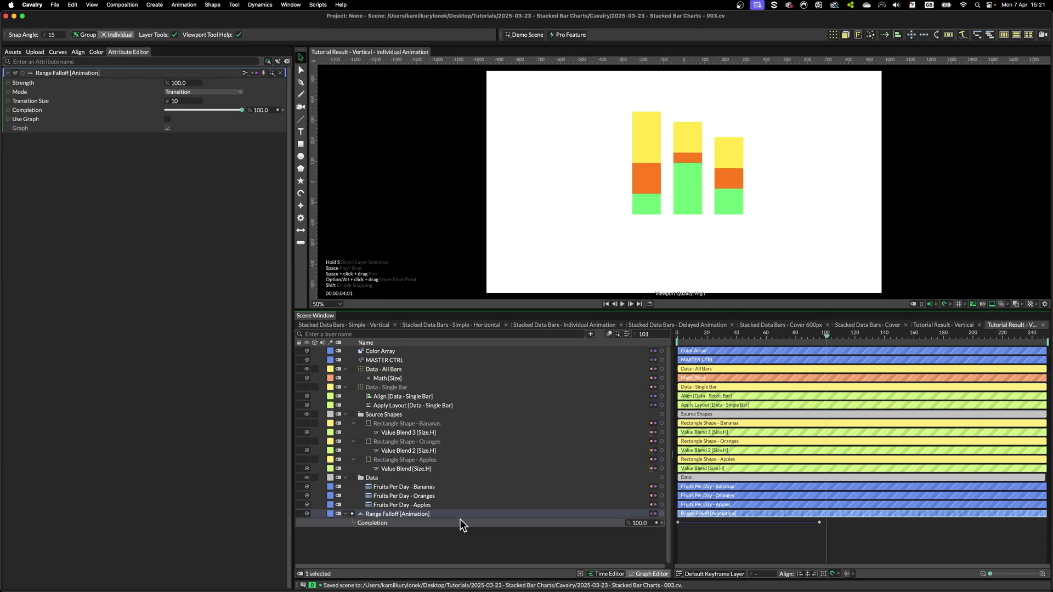
pyautogui.click(417, 469)
pyautogui.rightClick(230, 101)
pyautogui.moveTo(274, 122)
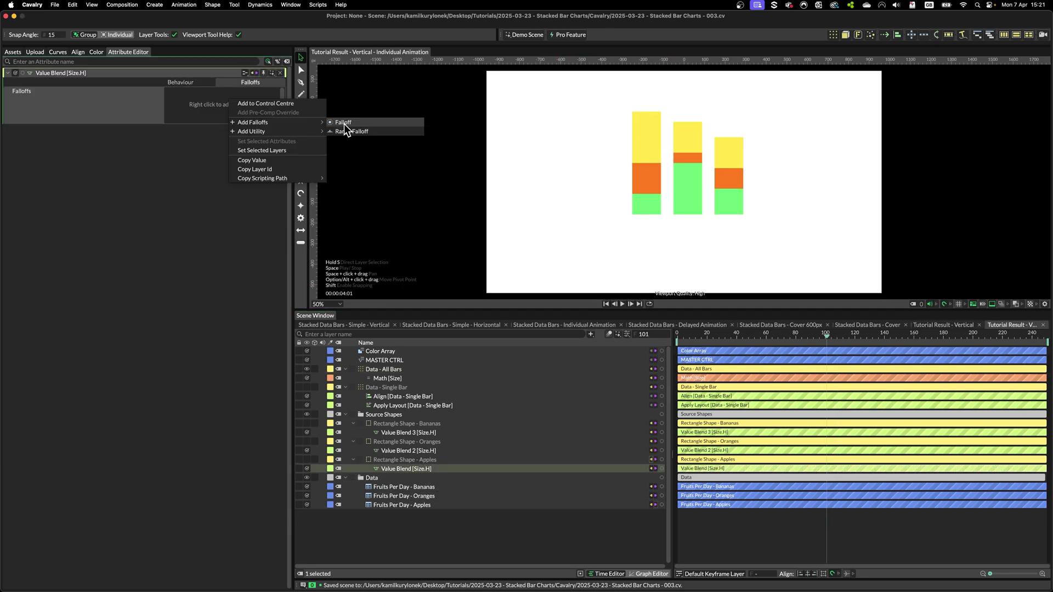
pyautogui.click(343, 130)
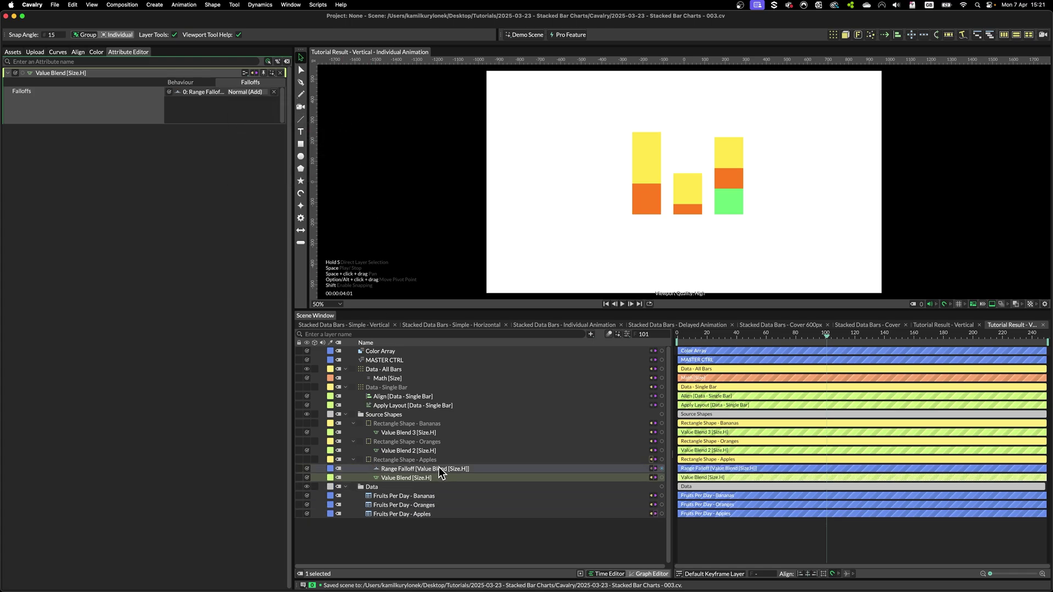
pyautogui.moveTo(438, 466); pyautogui.dragTo(406, 475)
# Add Range Falloffs to the Oranges and Bananas value blends.
pyautogui.click(395, 450)
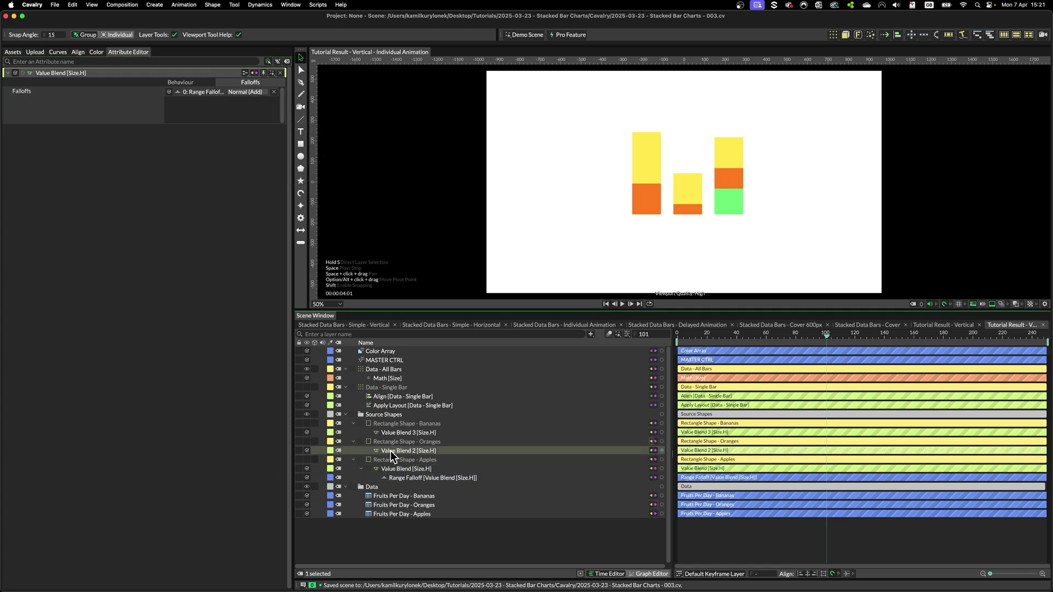
pyautogui.rightClick(193, 104)
pyautogui.moveTo(234, 128)
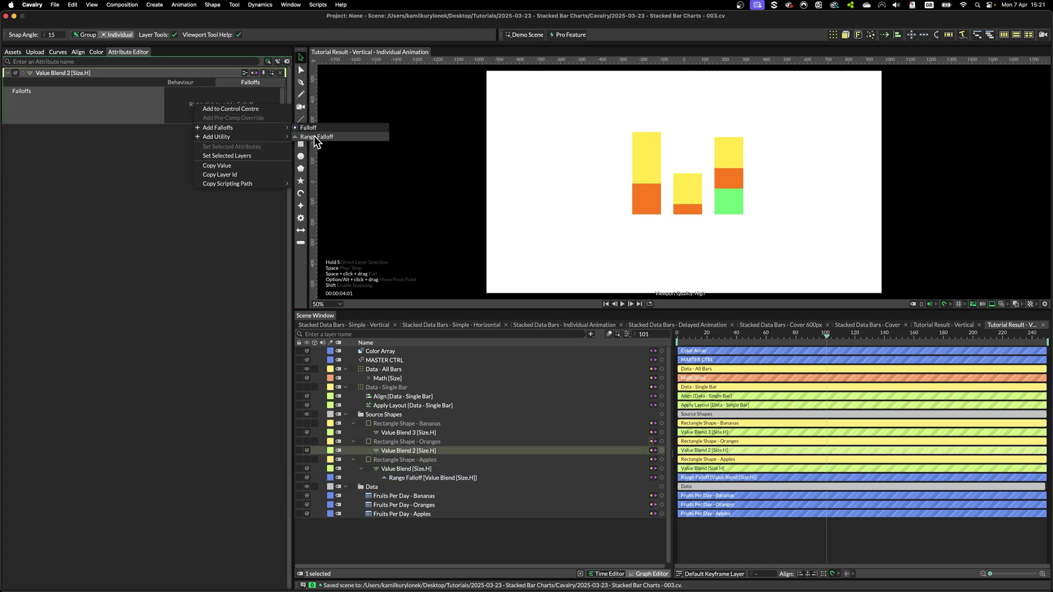
pyautogui.click(316, 136)
pyautogui.moveTo(417, 451)
pyautogui.mouseDown()
pyautogui.moveTo(418, 460)
pyautogui.moveTo(408, 442)
pyautogui.mouseUp()
pyautogui.click(406, 433)
pyautogui.rightClick(220, 102)
pyautogui.moveTo(241, 106)
pyautogui.click(258, 137)
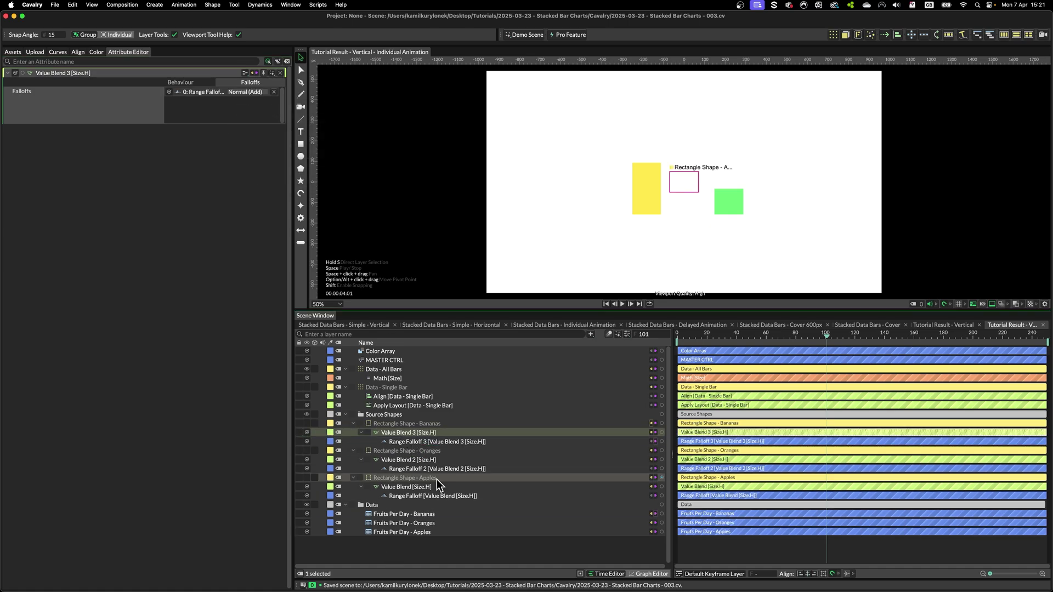
# Make the Apples falloff Transition mode, keyframing Completion 0 at frame 19 to 100 at frame 101.
pyautogui.click(433, 496)
pyautogui.click(185, 91)
pyautogui.click(180, 108)
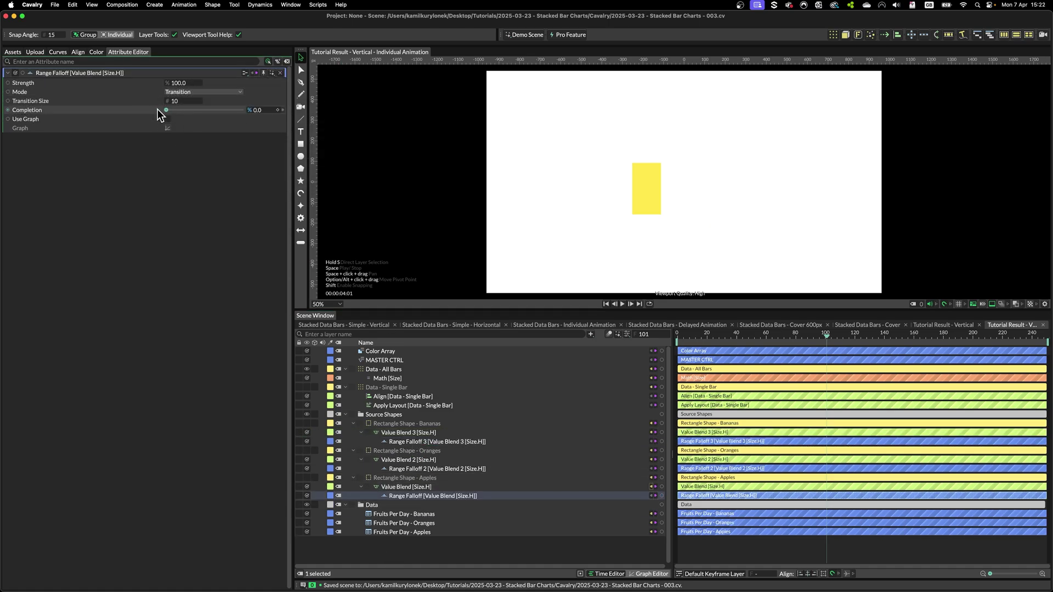
pyautogui.click(278, 110)
pyautogui.moveTo(827, 505); pyautogui.dragTo(706, 504)
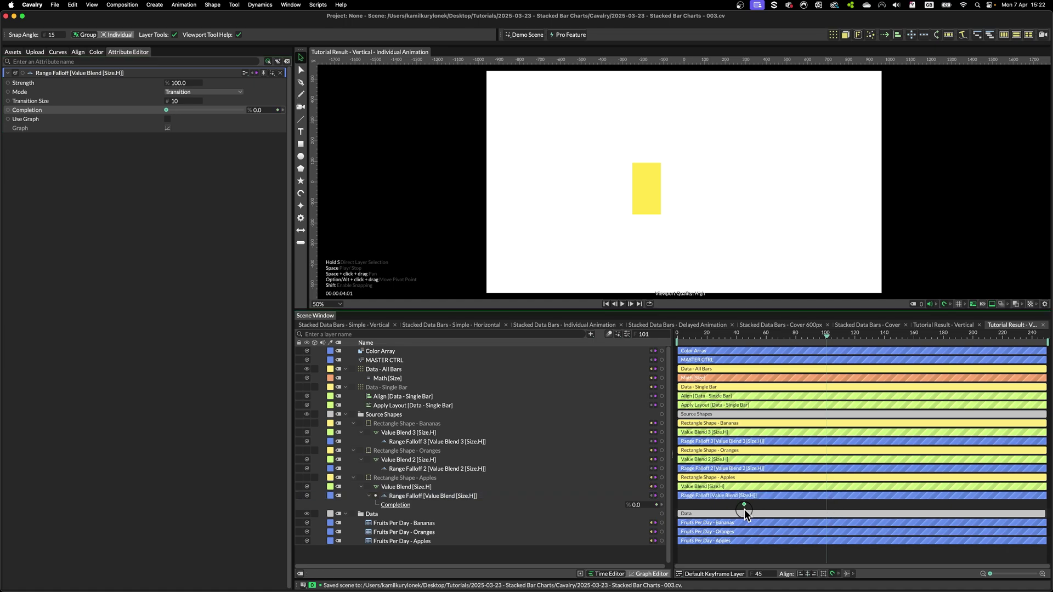
pyautogui.moveTo(638, 505); pyautogui.dragTo(758, 502)
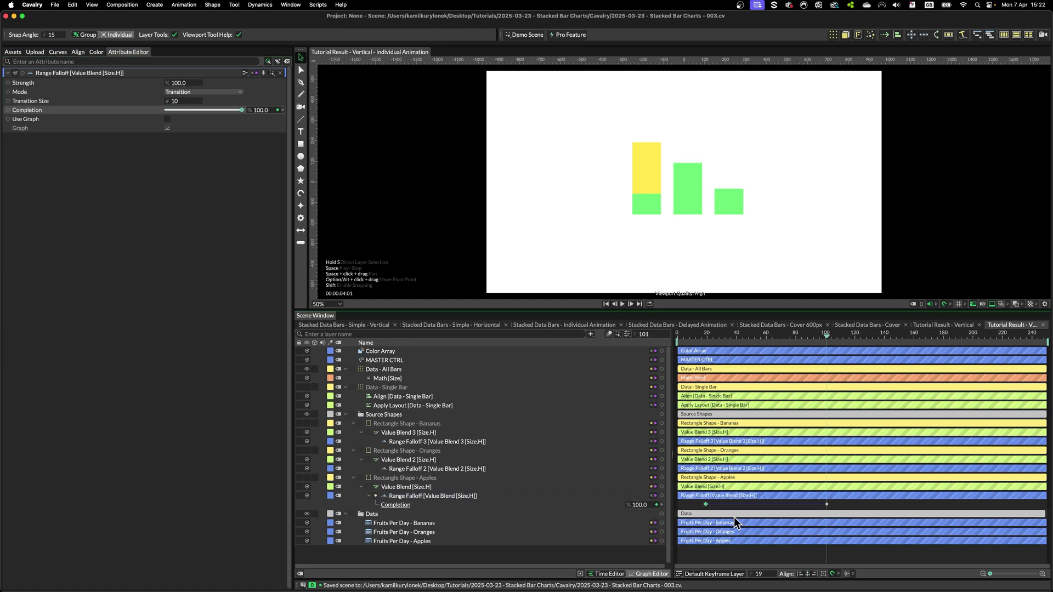
# Delay the Oranges keyframes and the Bananas keyframes further so the segments grow in turn.
pyautogui.click(434, 468)
pyautogui.click(185, 92)
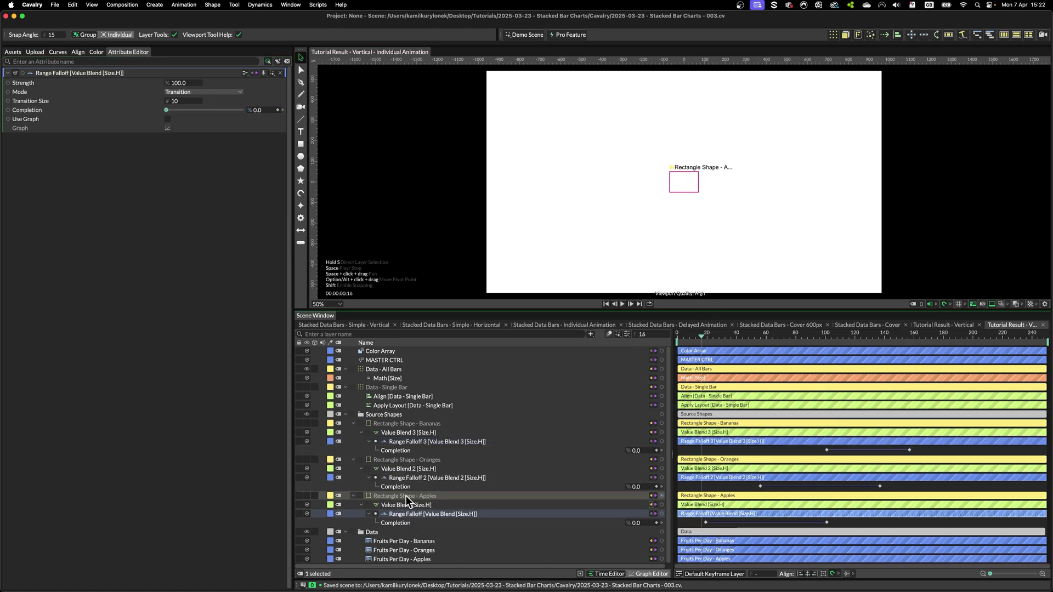
pyautogui.click(429, 475)
pyautogui.click(431, 423)
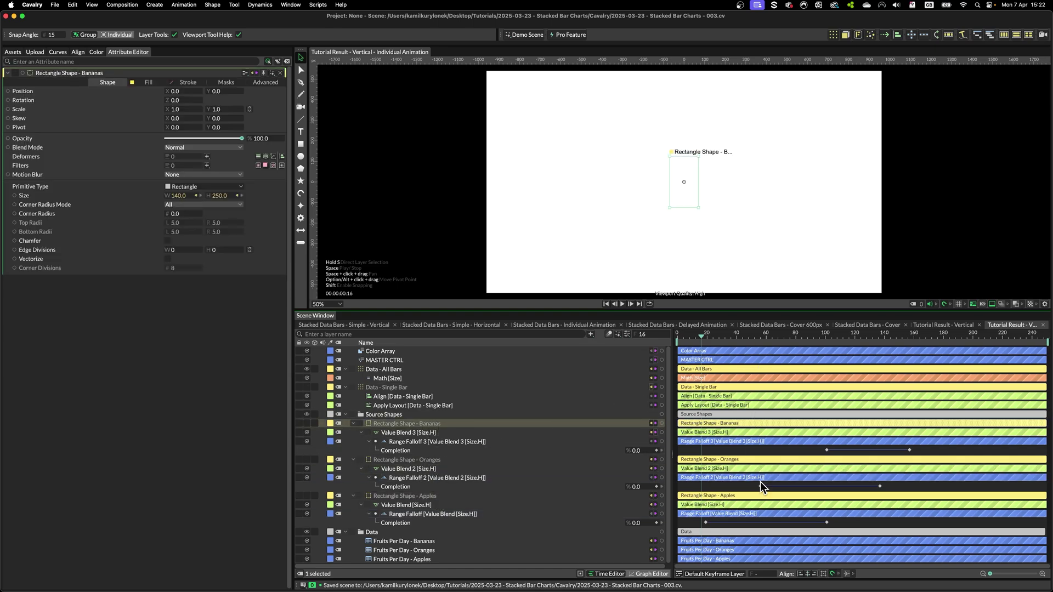
pyautogui.moveTo(710, 331); pyautogui.dragTo(892, 351)
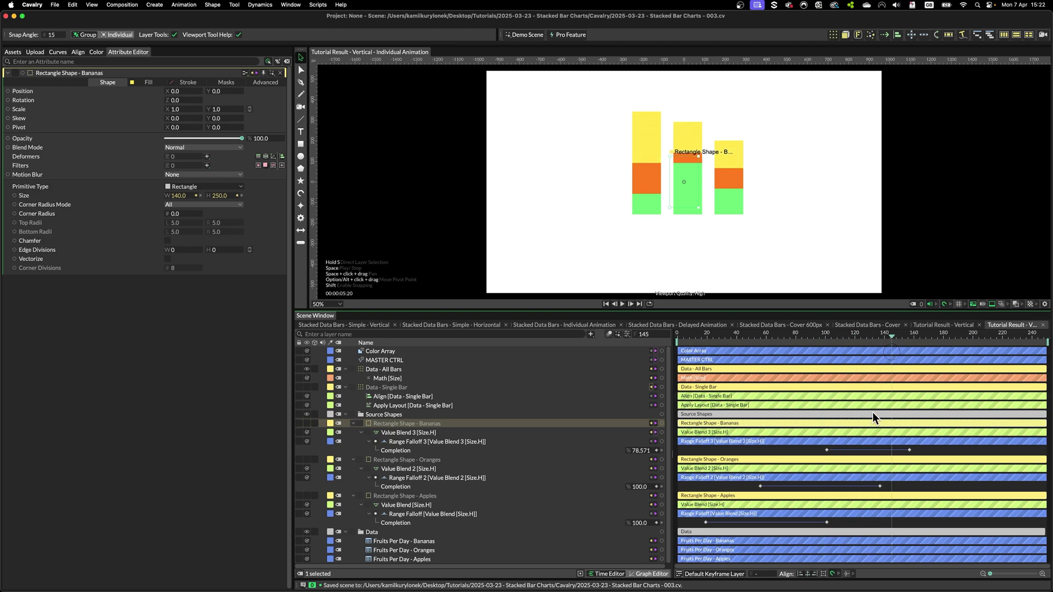
pyautogui.moveTo(831, 486); pyautogui.dragTo(909, 486)
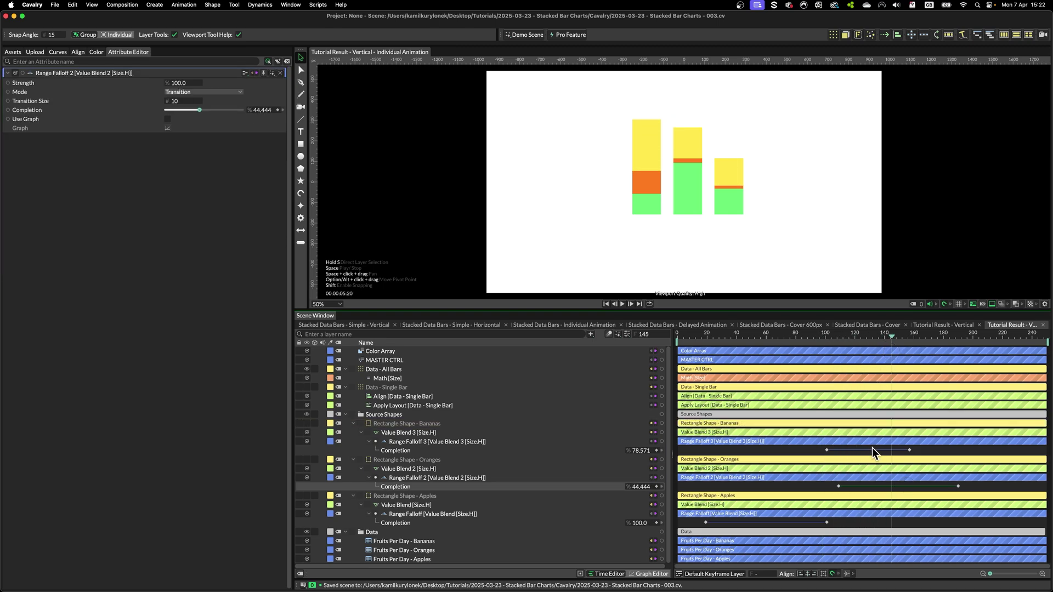
pyautogui.moveTo(871, 447); pyautogui.dragTo(998, 463)
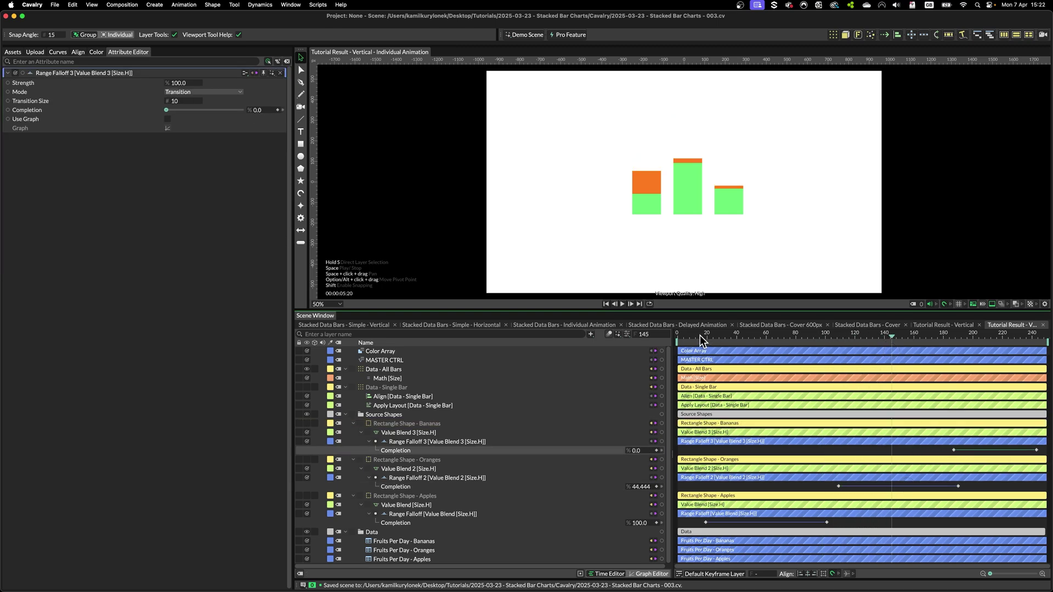
pyautogui.moveTo(700, 334); pyautogui.dragTo(1047, 377)
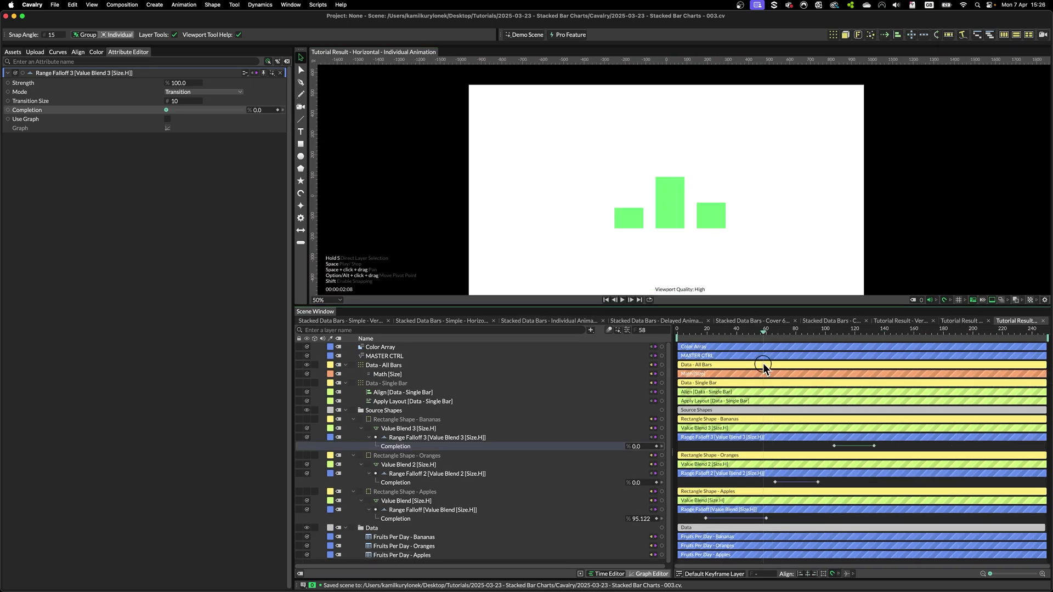
pyautogui.moveTo(763, 364); pyautogui.dragTo(907, 387)
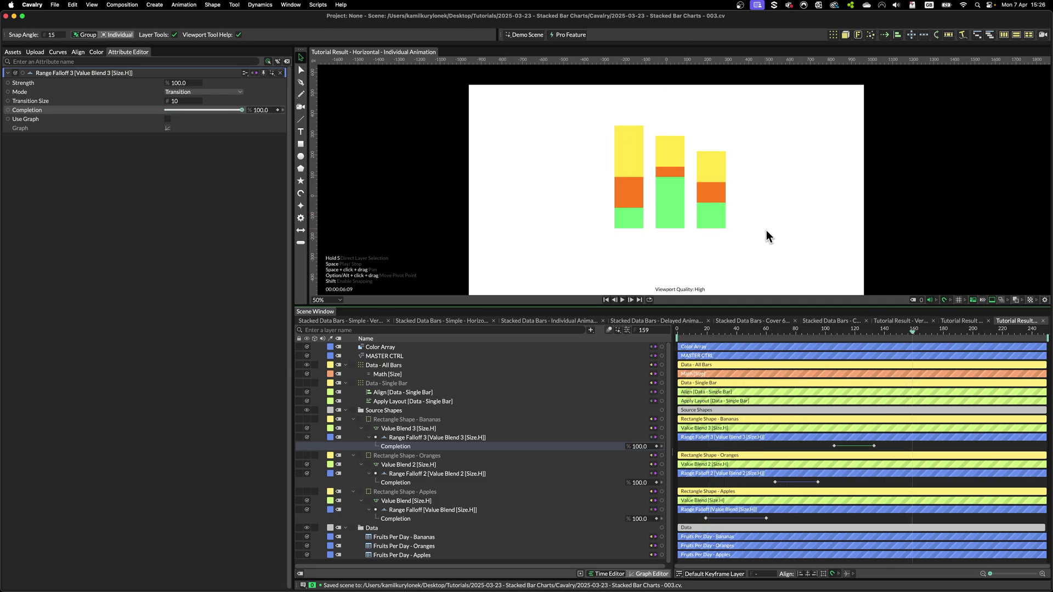
pyautogui.hscroll(3, 744, 220)
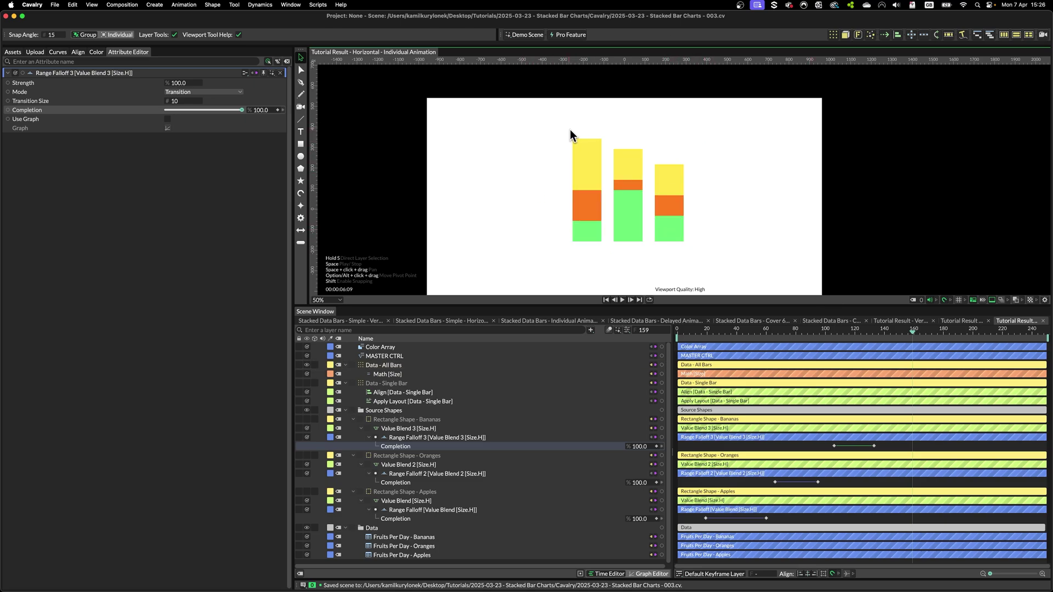
pyautogui.click(634, 177)
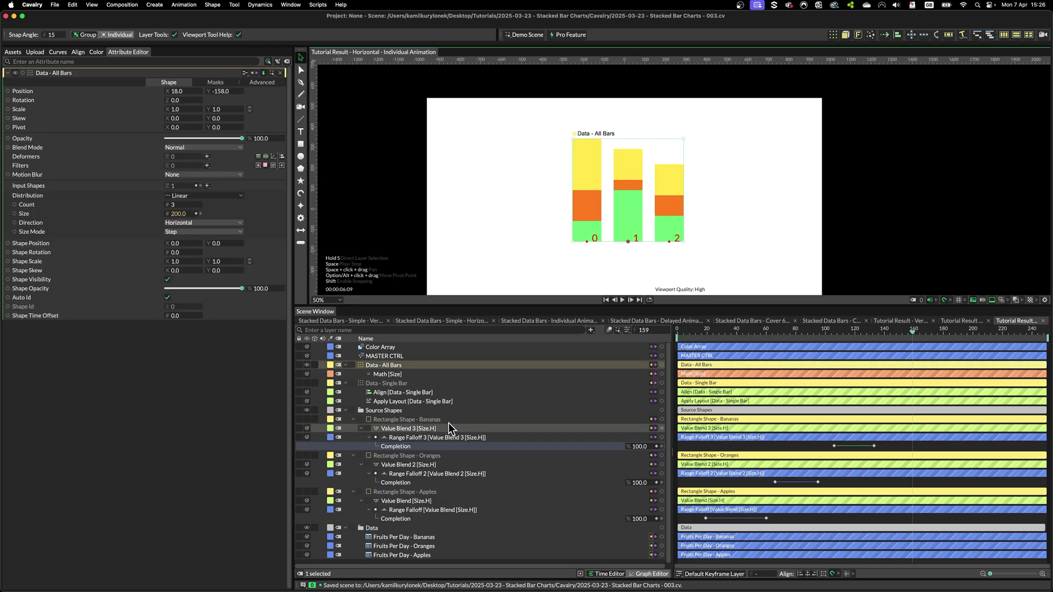
pyautogui.moveTo(181, 100); pyautogui.dragTo(156, 103)
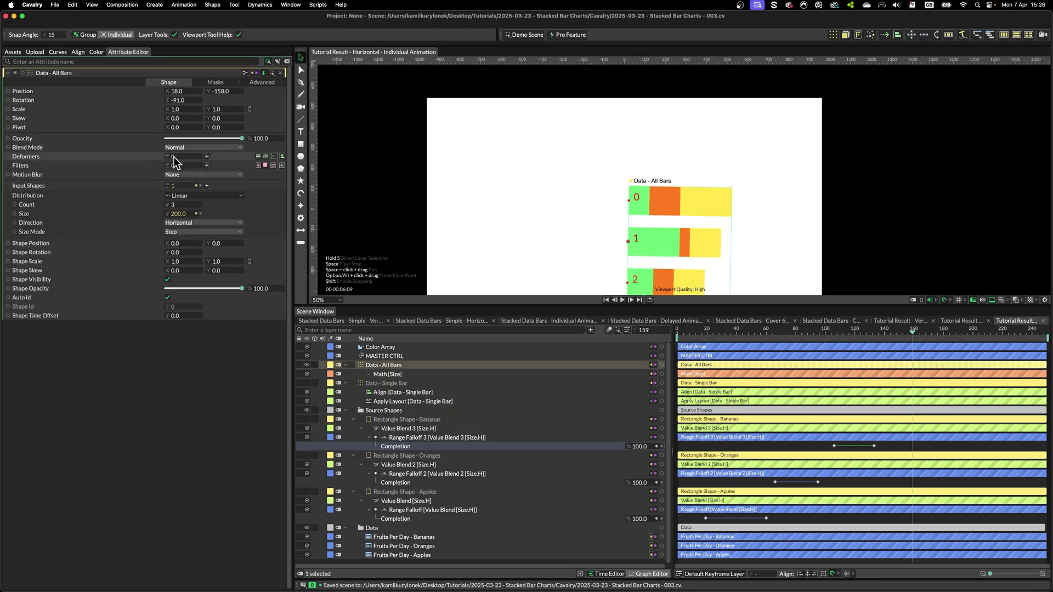
pyautogui.press('Right')
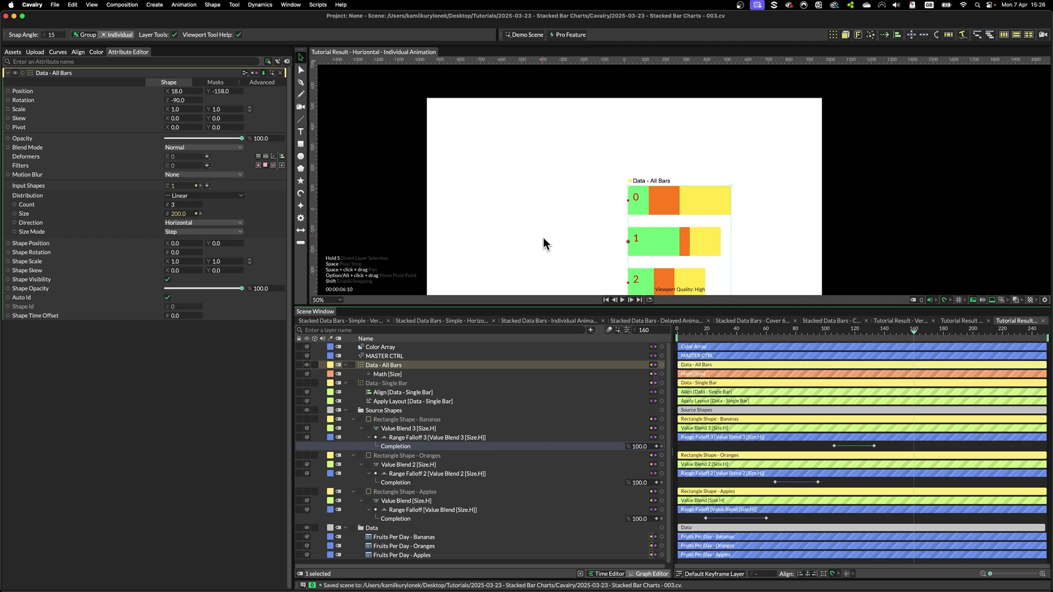
pyautogui.click(179, 100)
pyautogui.write('0')
pyautogui.press('Return')
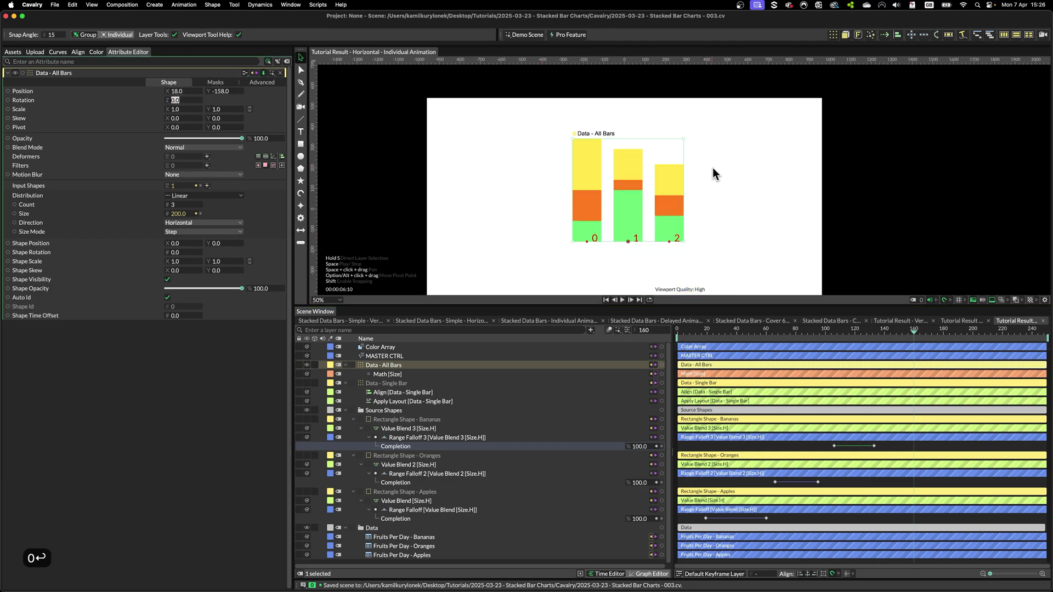
pyautogui.click(1045, 300)
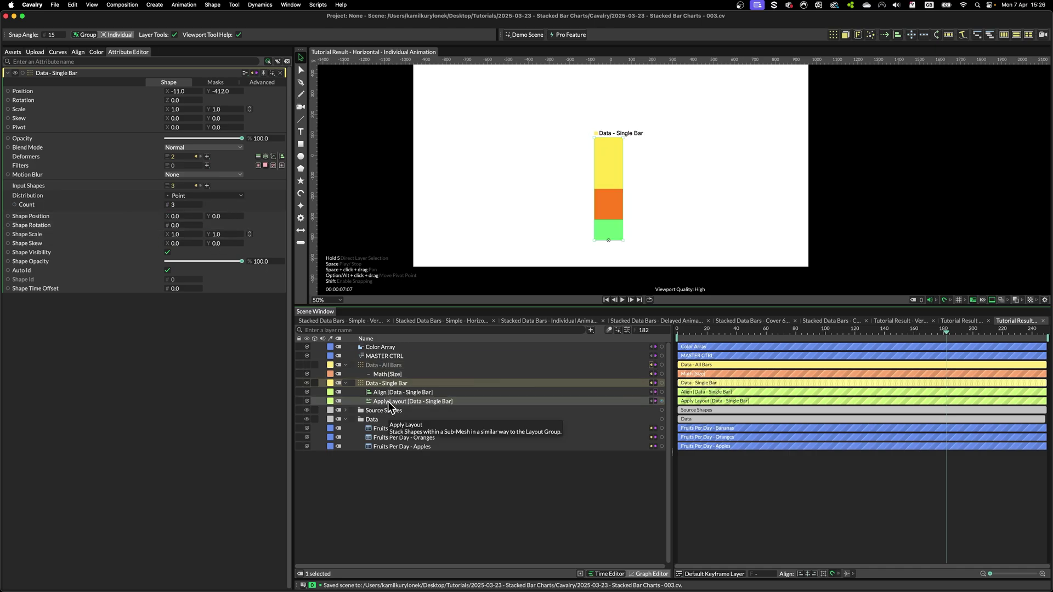
# Set the single bar's Apply Layout to Horizontal Layout with Spacing 0.
pyautogui.click(387, 404)
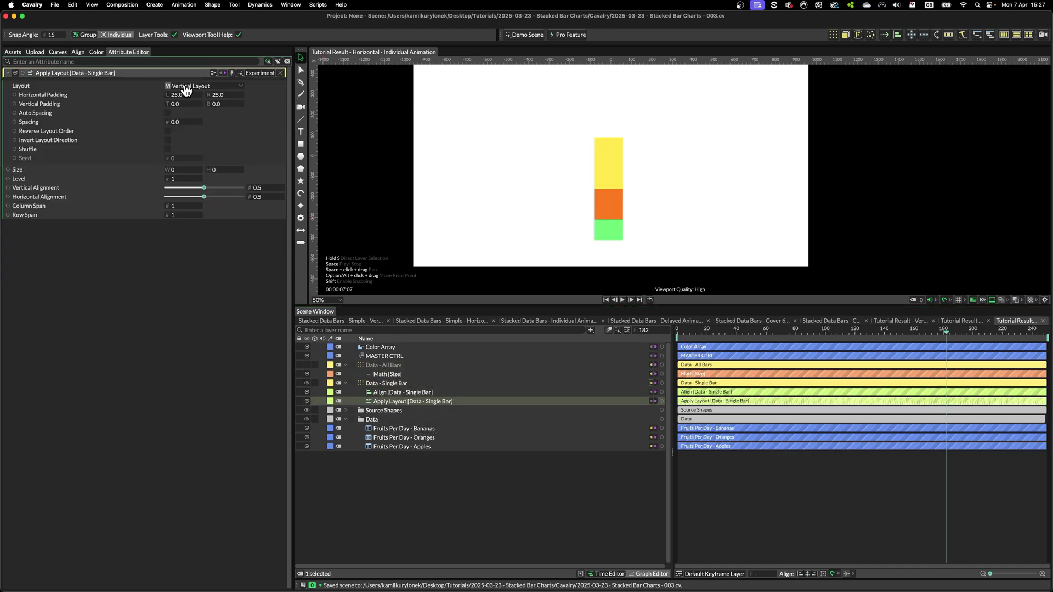
pyautogui.click(186, 86)
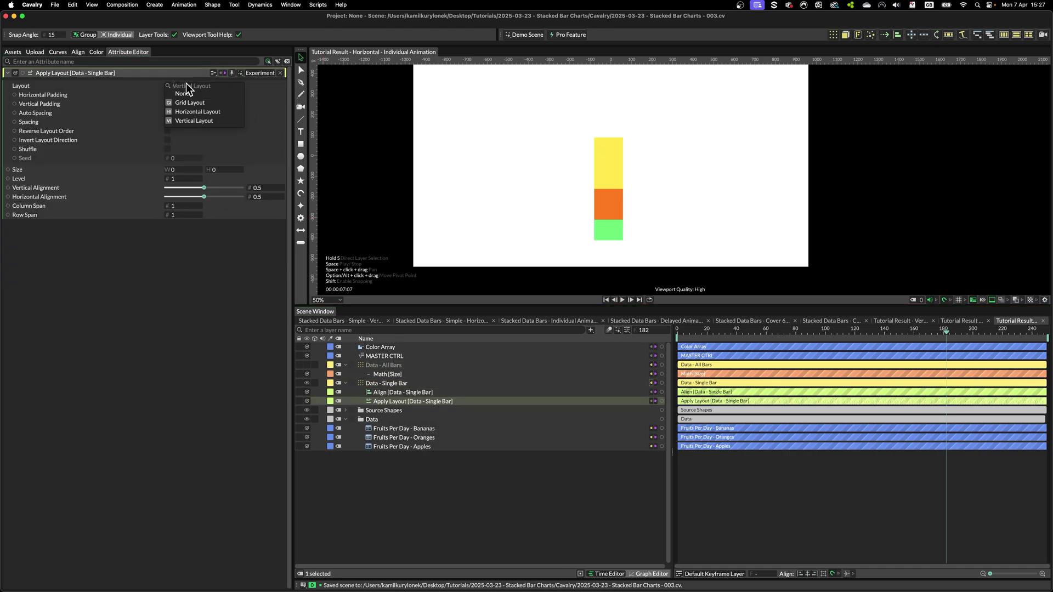
pyautogui.click(187, 112)
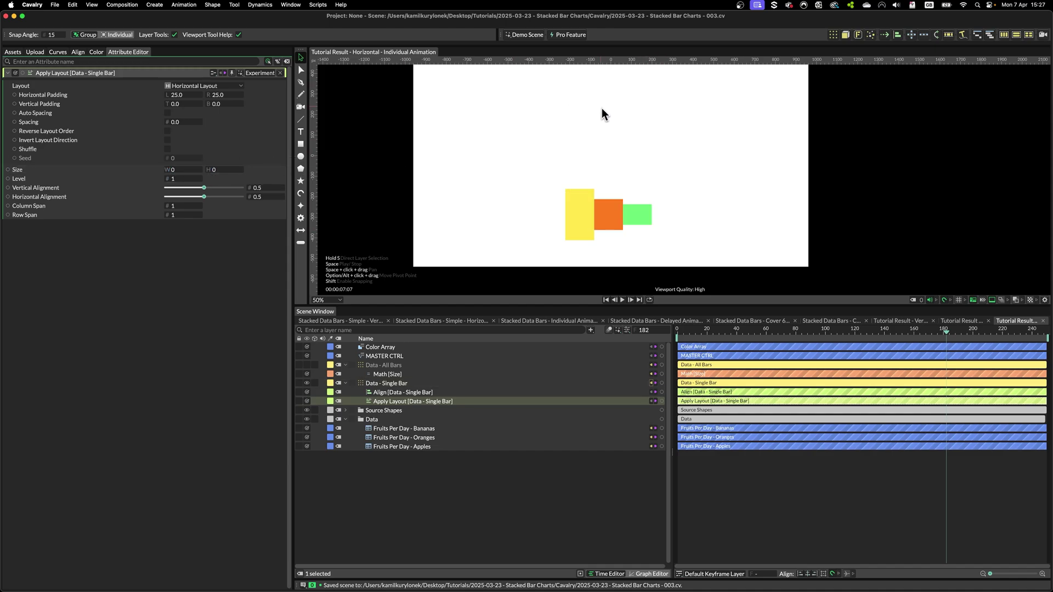
pyautogui.moveTo(184, 121); pyautogui.dragTo(210, 126)
pyautogui.write('0')
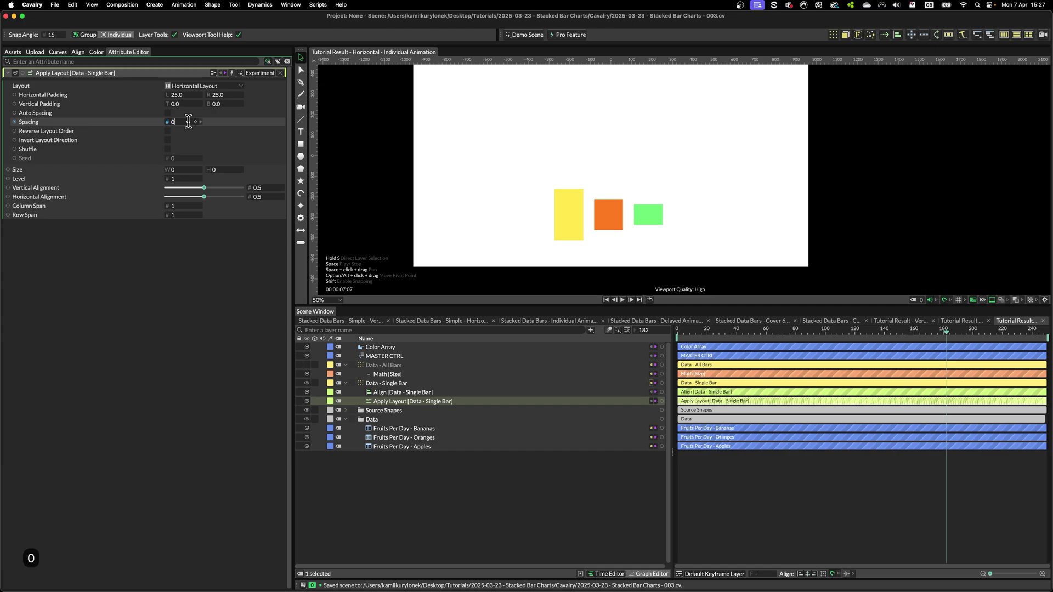
pyautogui.press('Return')
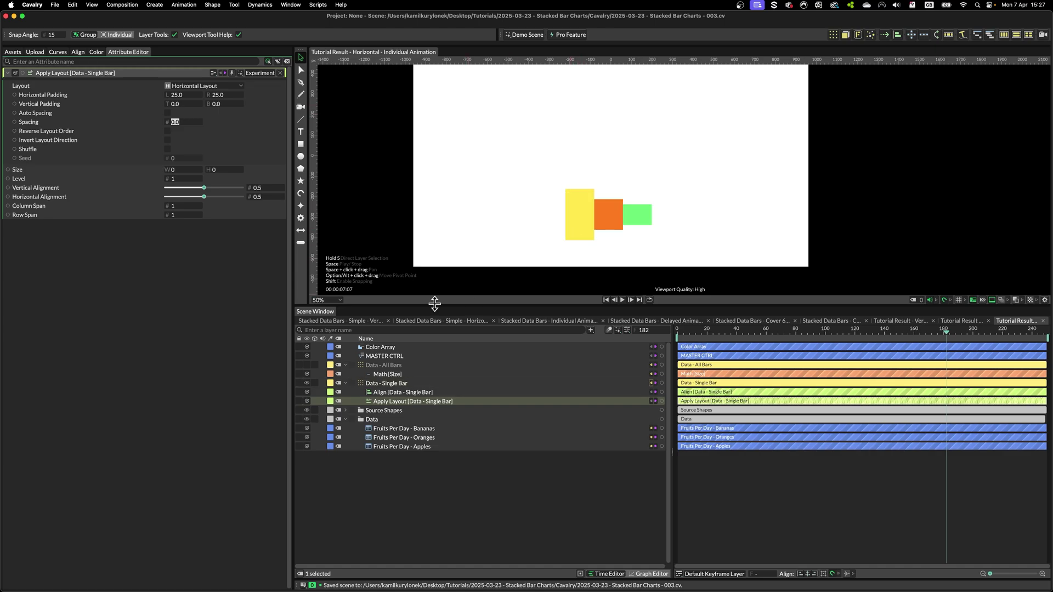
# Set the Shape Rotation of Data - Single Bar to -90.
pyautogui.click(397, 383)
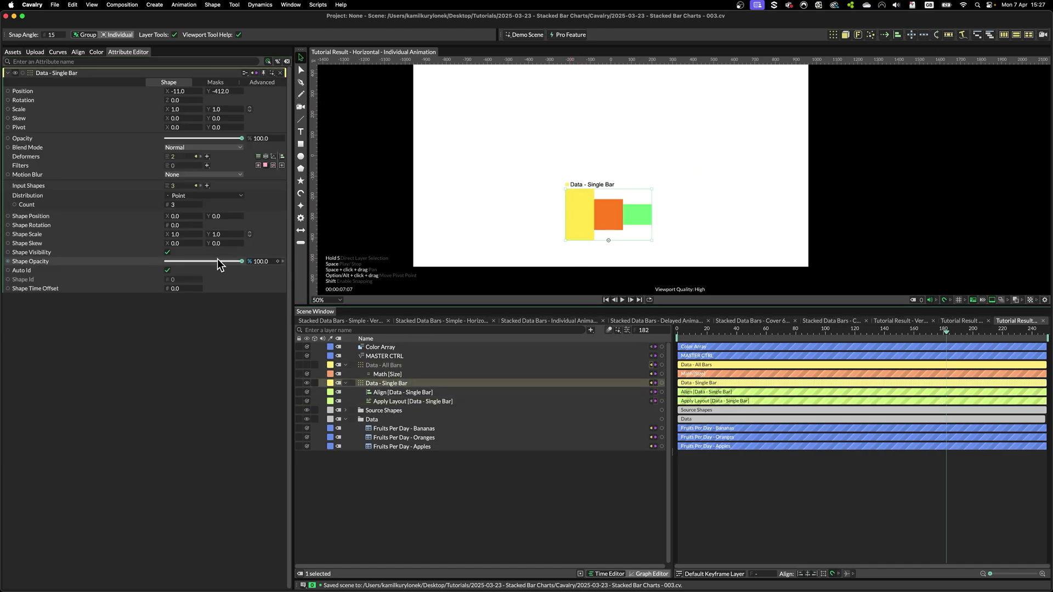
pyautogui.moveTo(179, 225)
pyautogui.mouseDown()
pyautogui.moveTo(192, 227)
pyautogui.moveTo(143, 228)
pyautogui.moveTo(181, 230)
pyautogui.mouseUp()
pyautogui.click(181, 231)
pyautogui.write('-90')
pyautogui.press('Return')
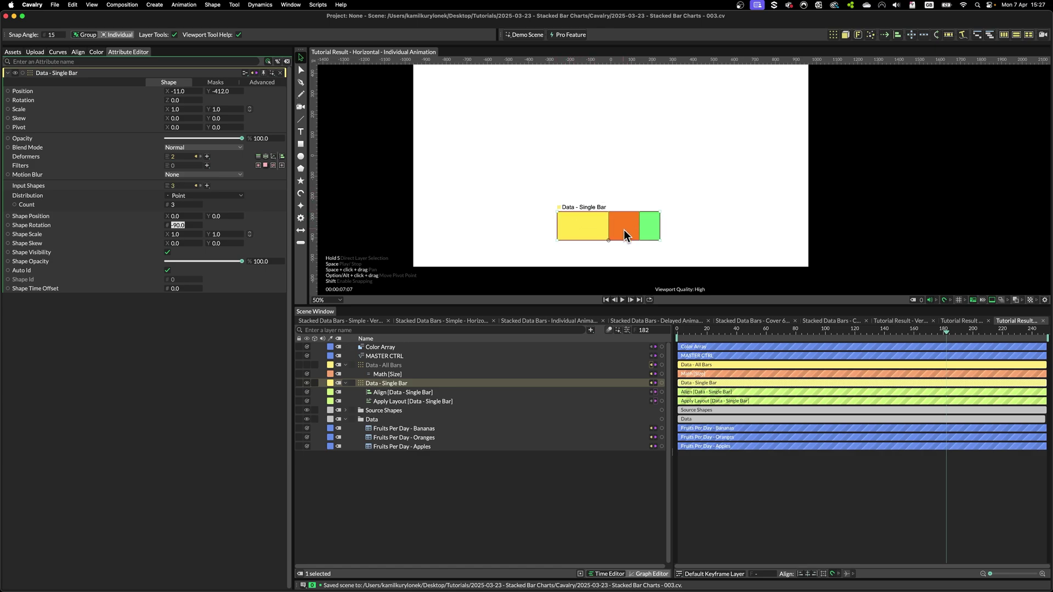
# Enable Reverse Layout Order so the pieces run green, orange, yellow.
pyautogui.click(412, 401)
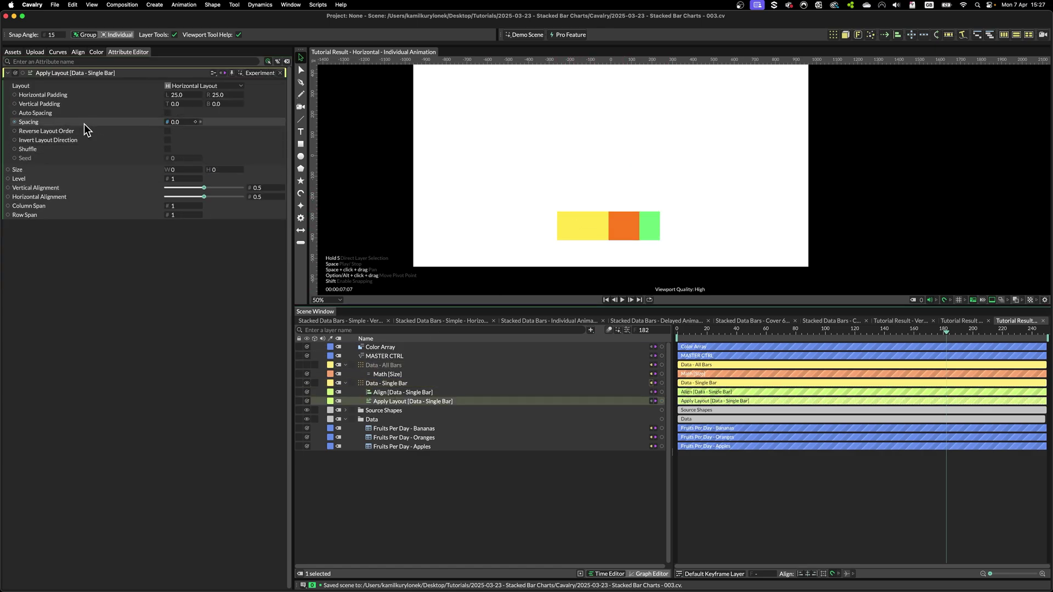
pyautogui.click(167, 130)
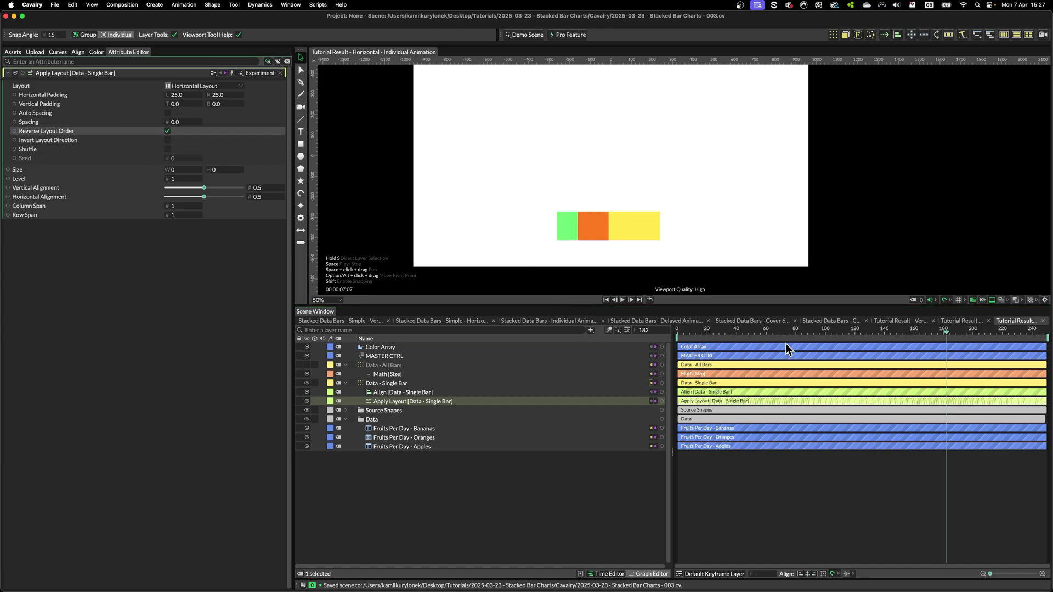
pyautogui.click(387, 365)
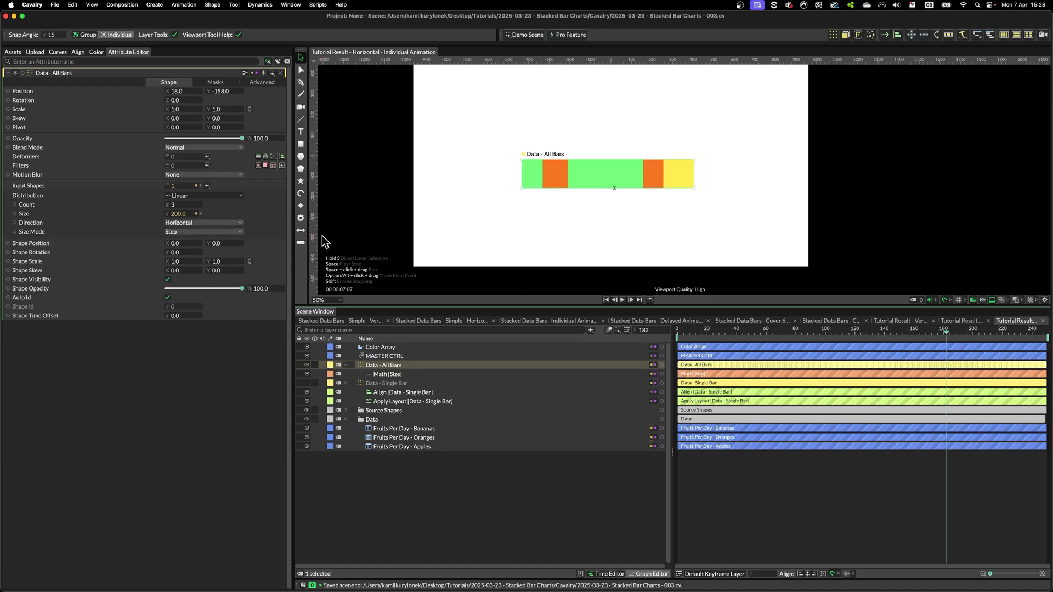
# Set All Bars Direction to Vertical and the single bar's Align to X 1, Y 0.
pyautogui.click(211, 223)
pyautogui.click(198, 232)
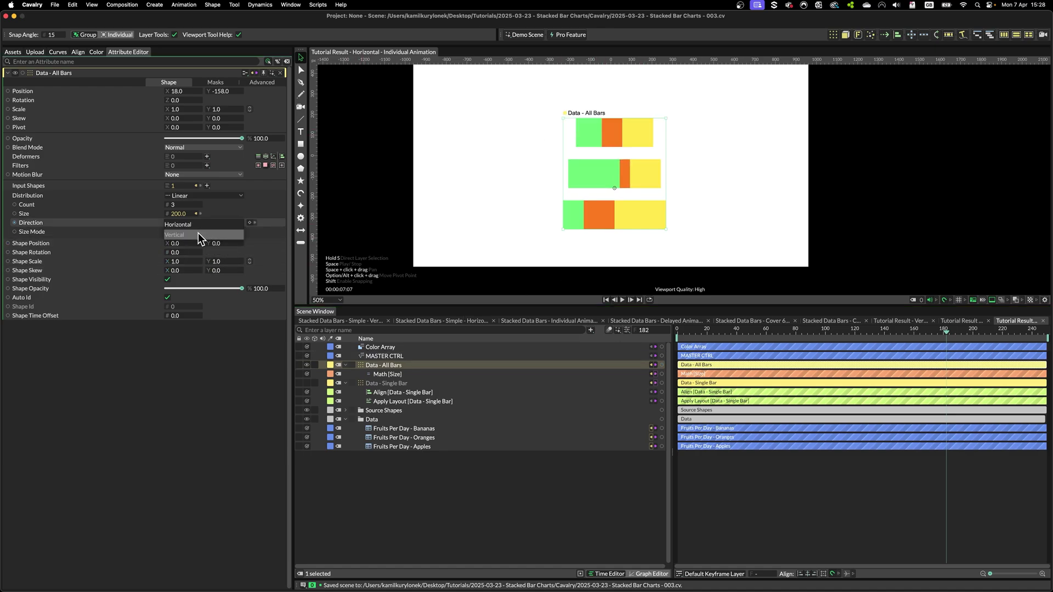
pyautogui.click(378, 392)
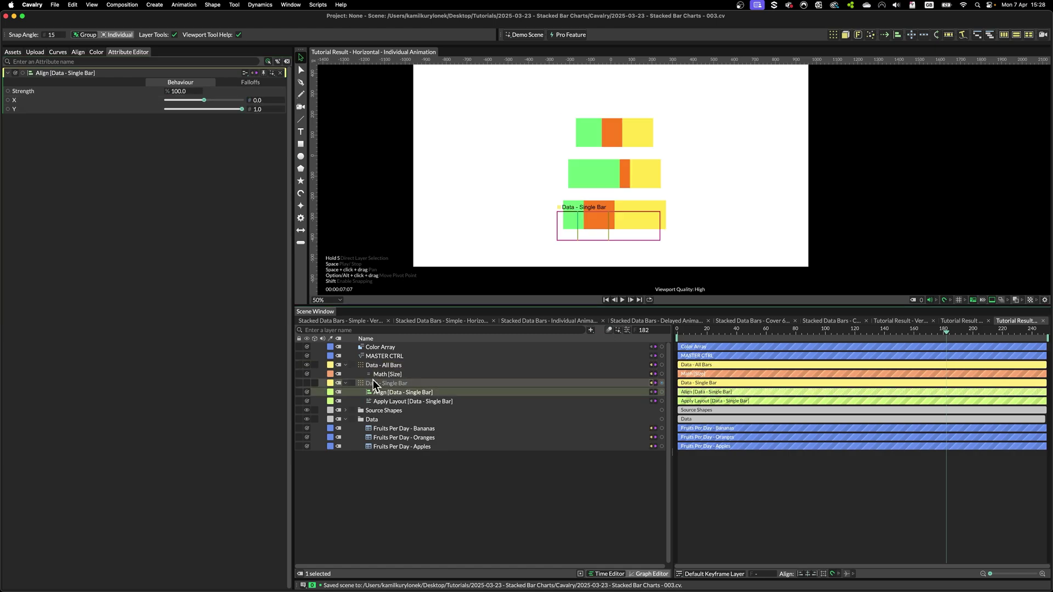
pyautogui.click(258, 109)
pyautogui.write('0')
pyautogui.press('Return')
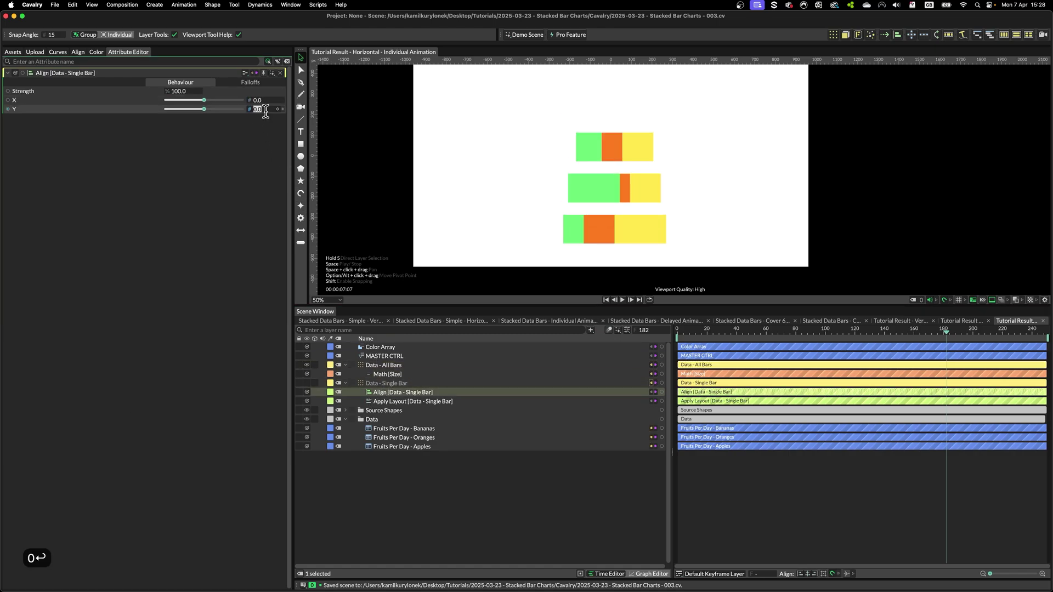
pyautogui.moveTo(203, 95); pyautogui.dragTo(242, 100)
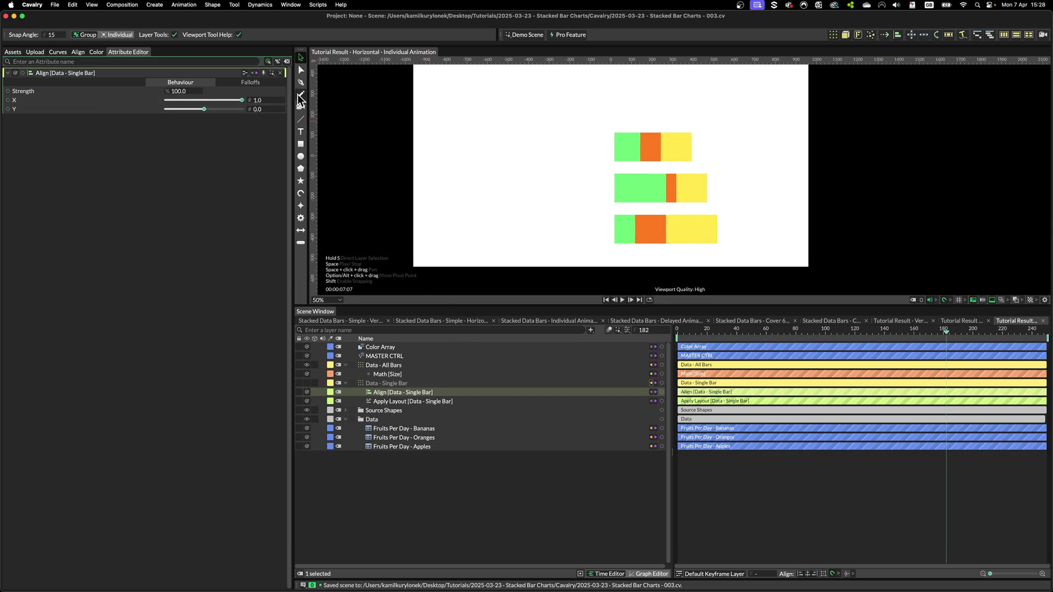
# Raise the MASTER CTRL Bar Width to 194.
pyautogui.moveTo(844, 329); pyautogui.dragTo(925, 329)
pyautogui.click(925, 355)
pyautogui.moveTo(204, 145); pyautogui.dragTo(172, 176)
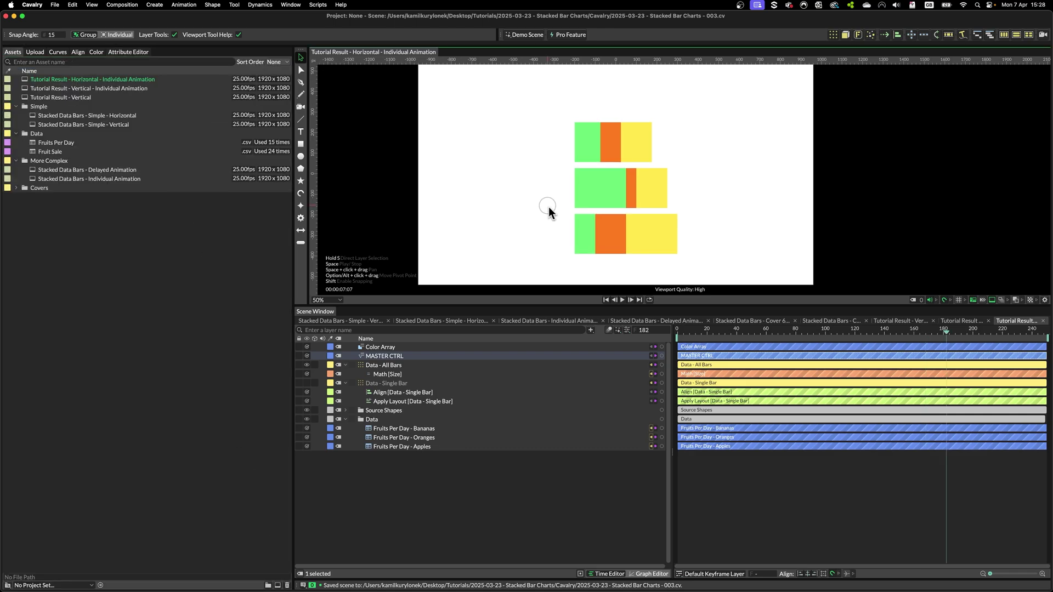
# Widen Gap Between Bars in the Simple - Horizontal chart, then show Simple - Vertical.
pyautogui.doubleClick(112, 117)
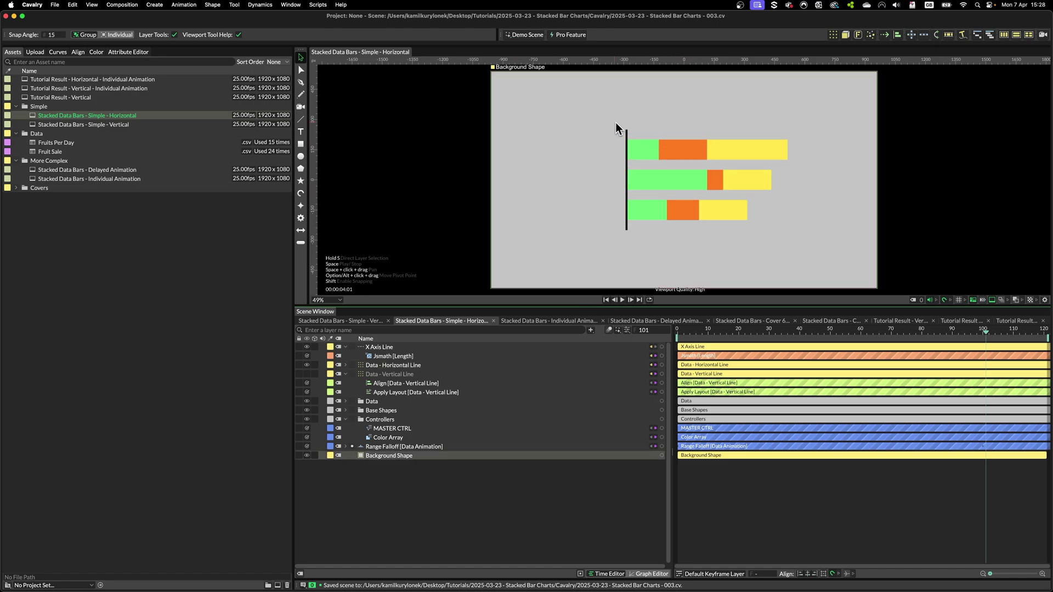
pyautogui.scroll(3, 616, 128)
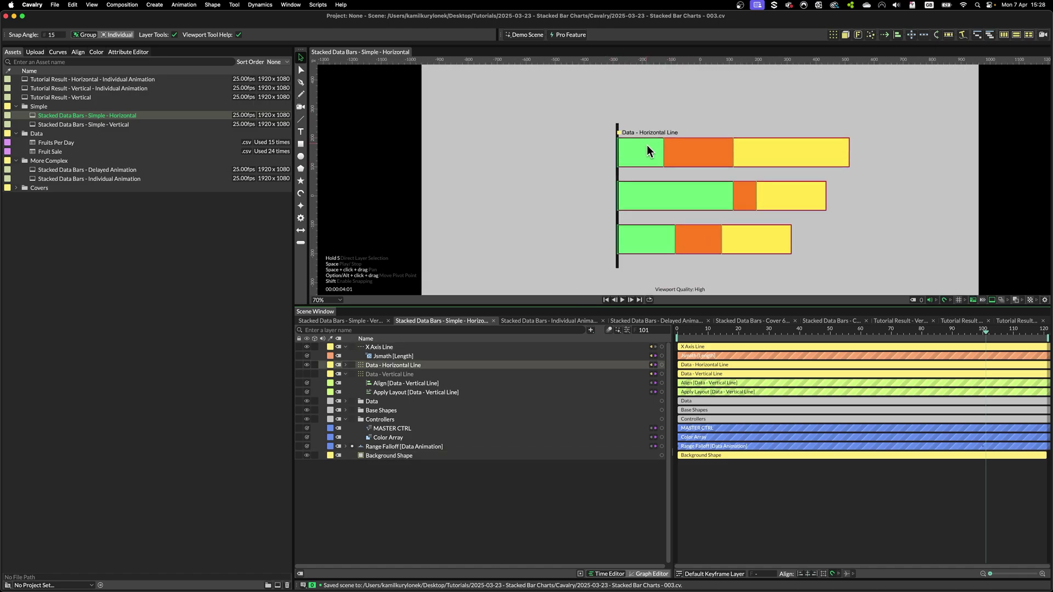
pyautogui.click(391, 428)
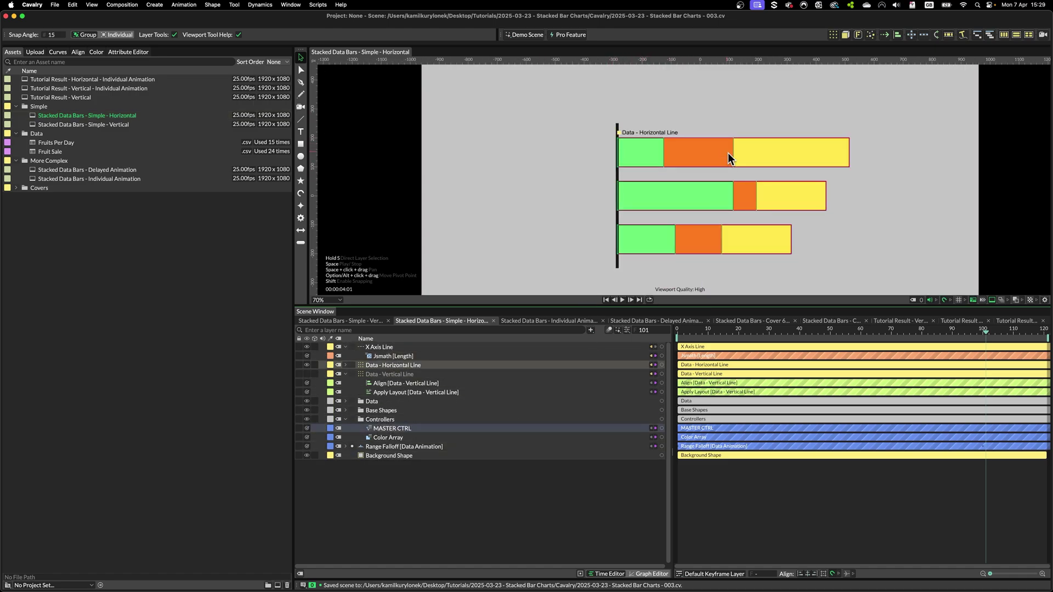
pyautogui.click(132, 52)
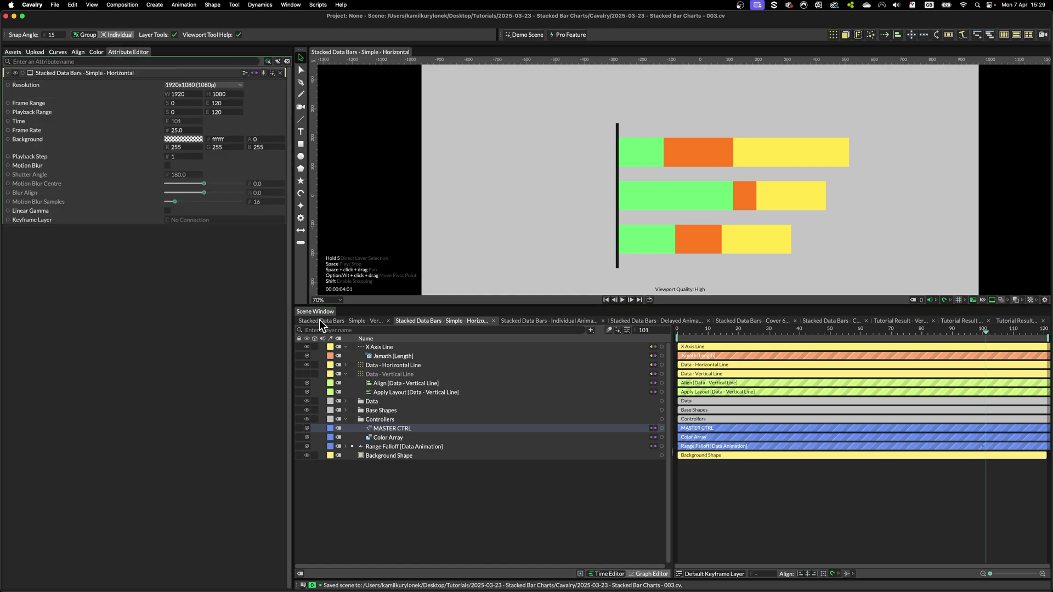
pyautogui.click(391, 428)
pyautogui.scroll(-3, 598, 142)
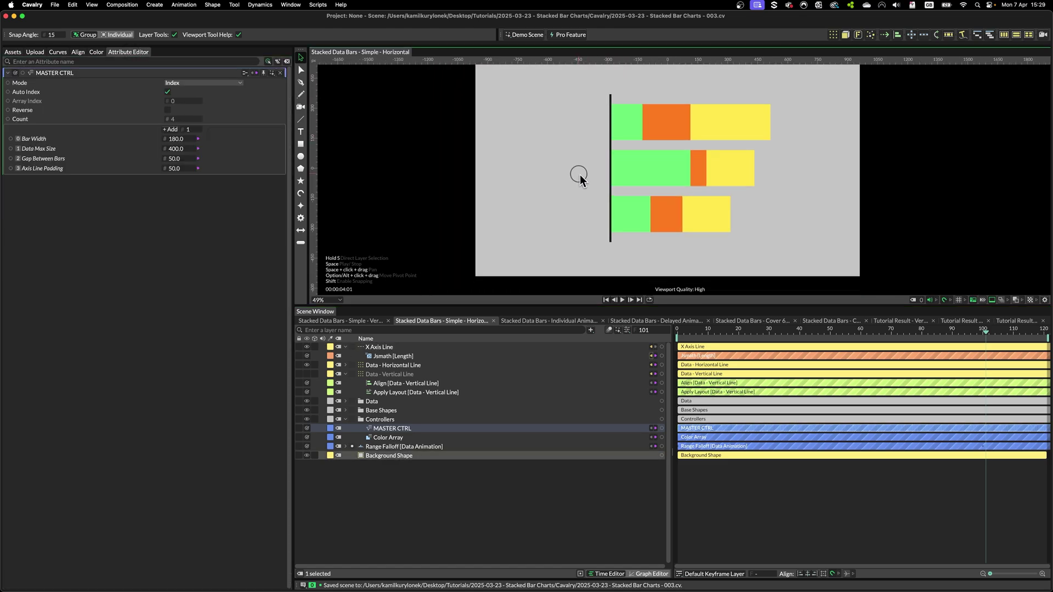
pyautogui.moveTo(183, 170); pyautogui.dragTo(228, 160)
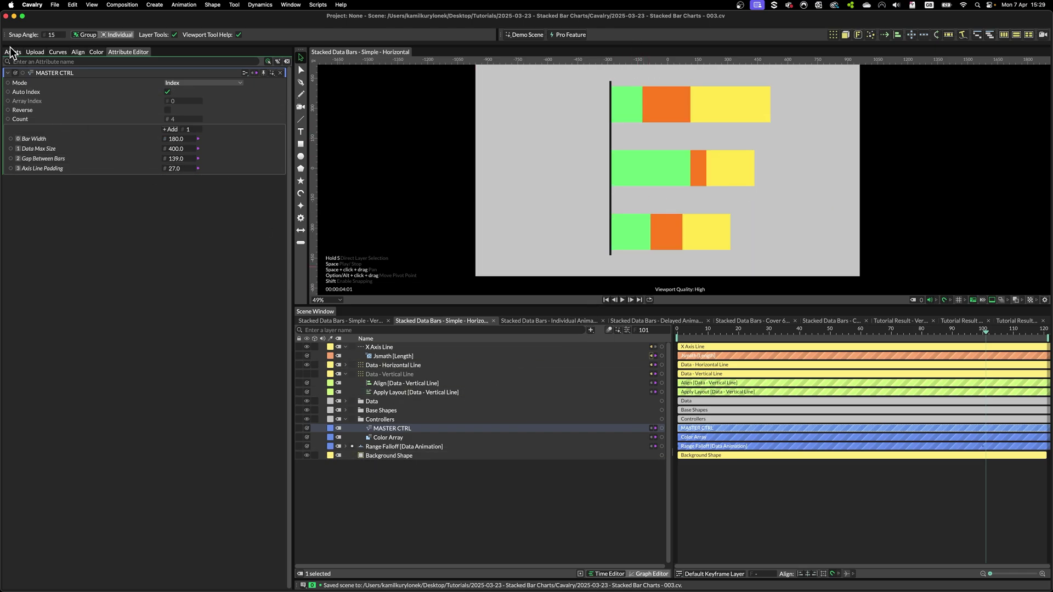
pyautogui.click(340, 321)
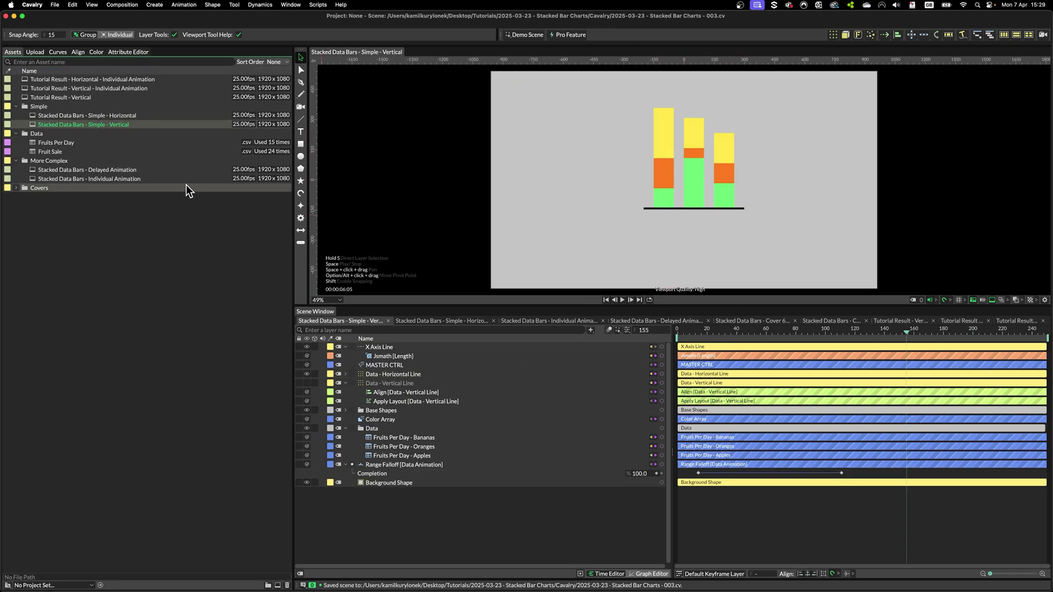
# Open Stacked Data Bars - Delayed Animation and scrub the timeline to watch the bars grow.
pyautogui.doubleClick(113, 171)
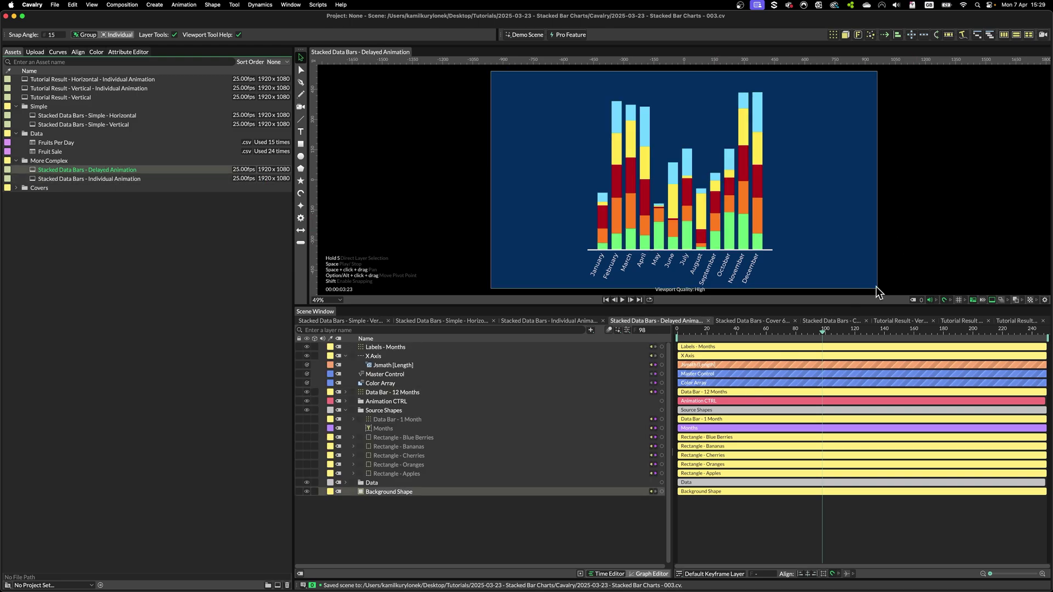
pyautogui.hscroll(3, 817, 228)
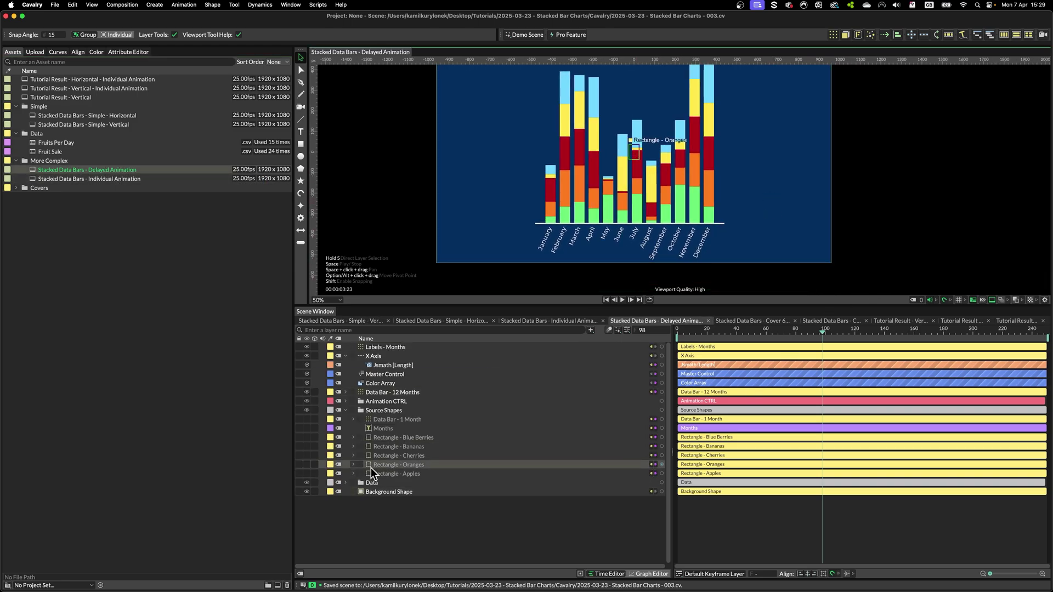
pyautogui.click(344, 419)
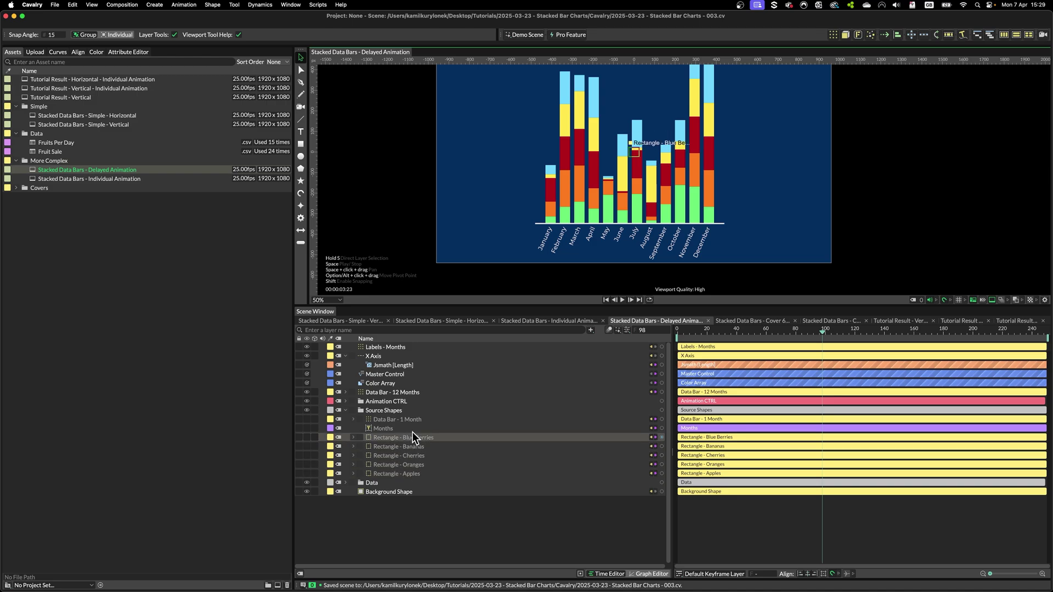
pyautogui.moveTo(797, 324); pyautogui.dragTo(817, 307)
pyautogui.press('super+z')
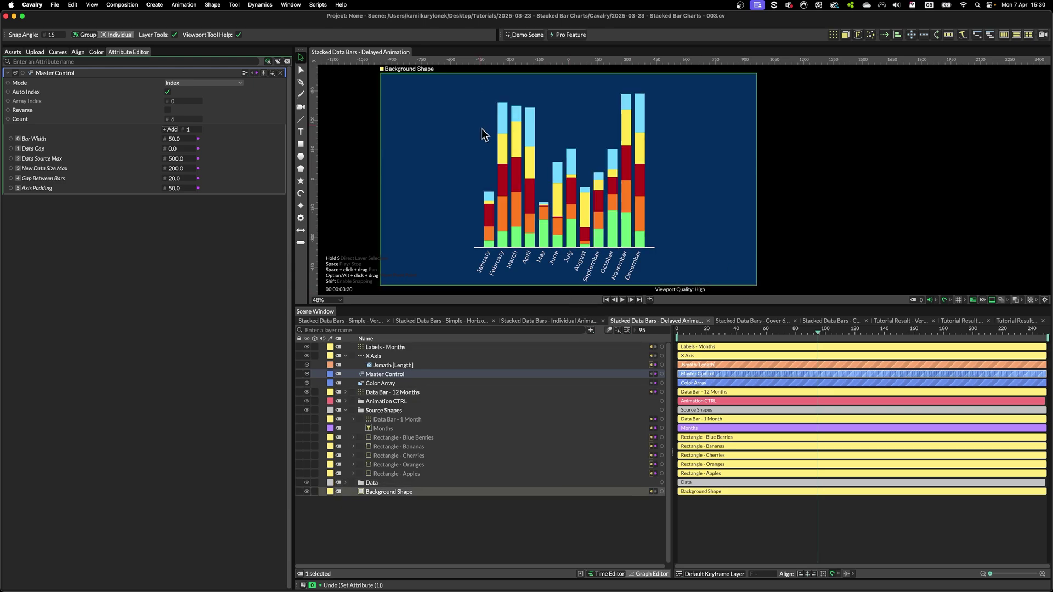
pyautogui.hscroll(-5, 576, 241)
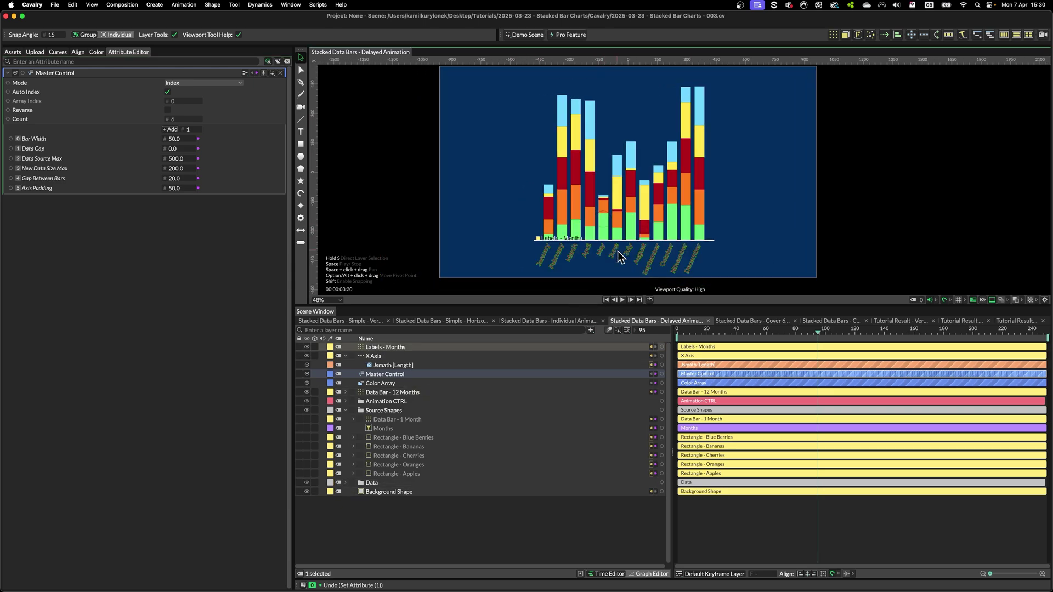
pyautogui.press('super+Tab')
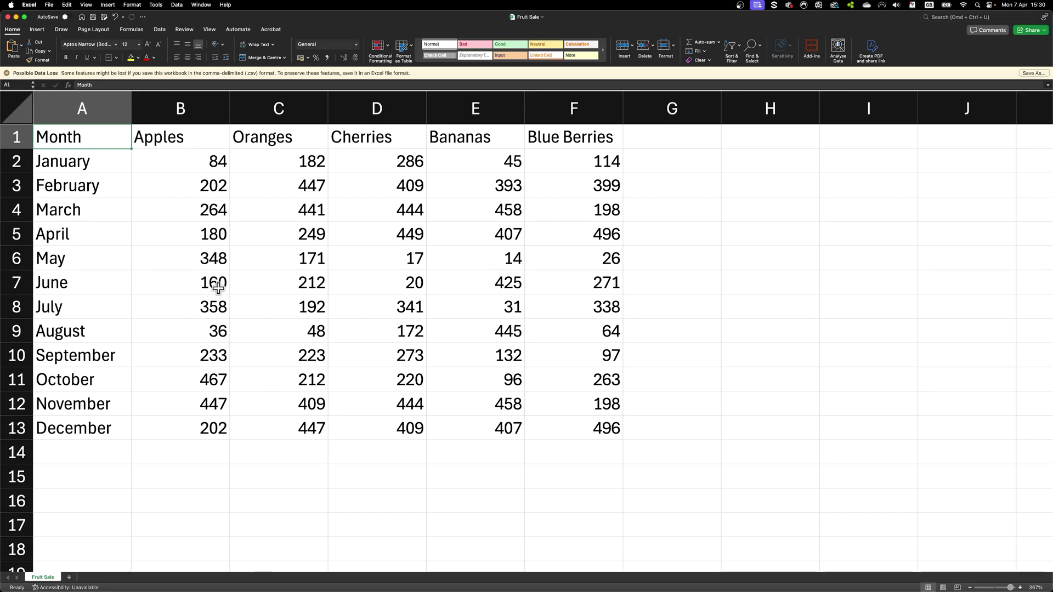
pyautogui.click(179, 107)
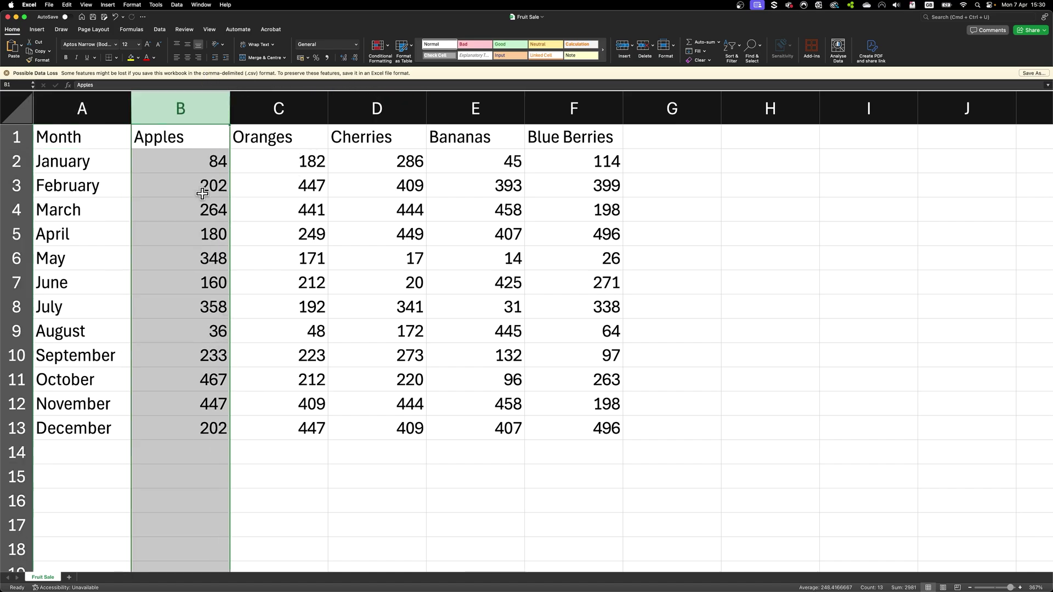
pyautogui.click(298, 449)
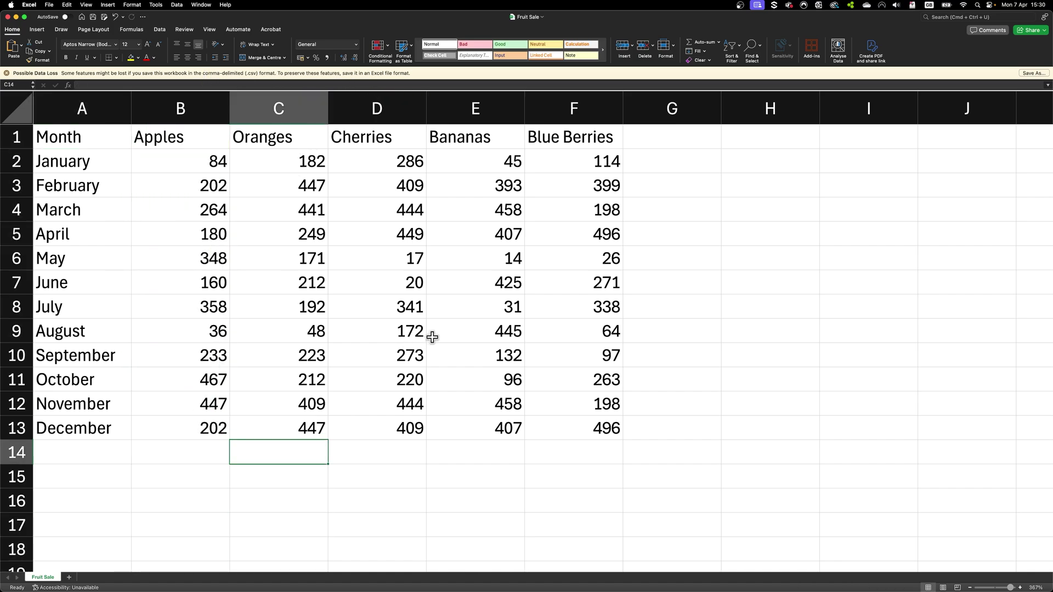
pyautogui.press('super+Tab')
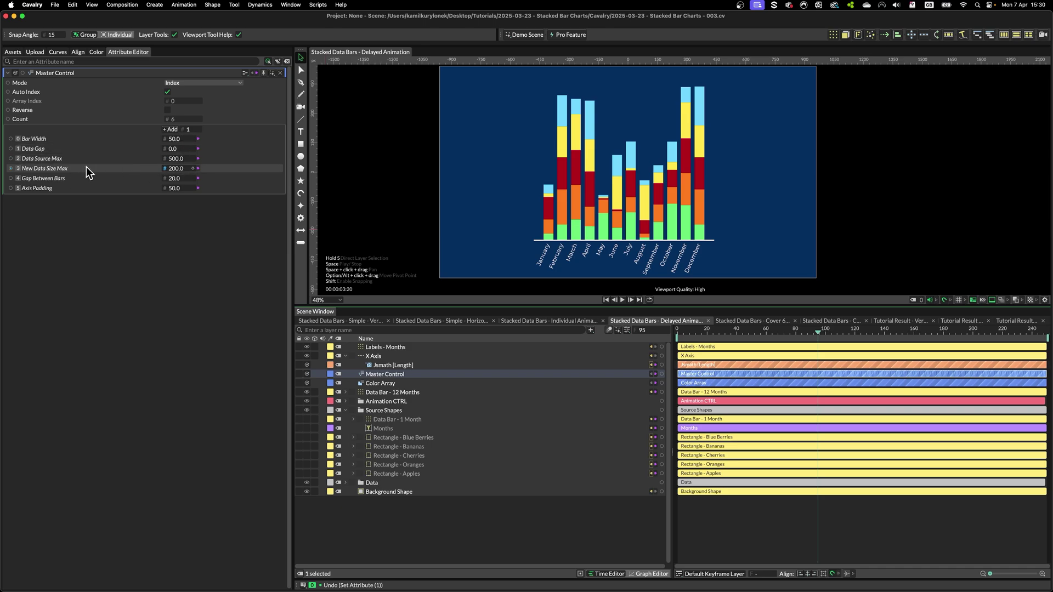